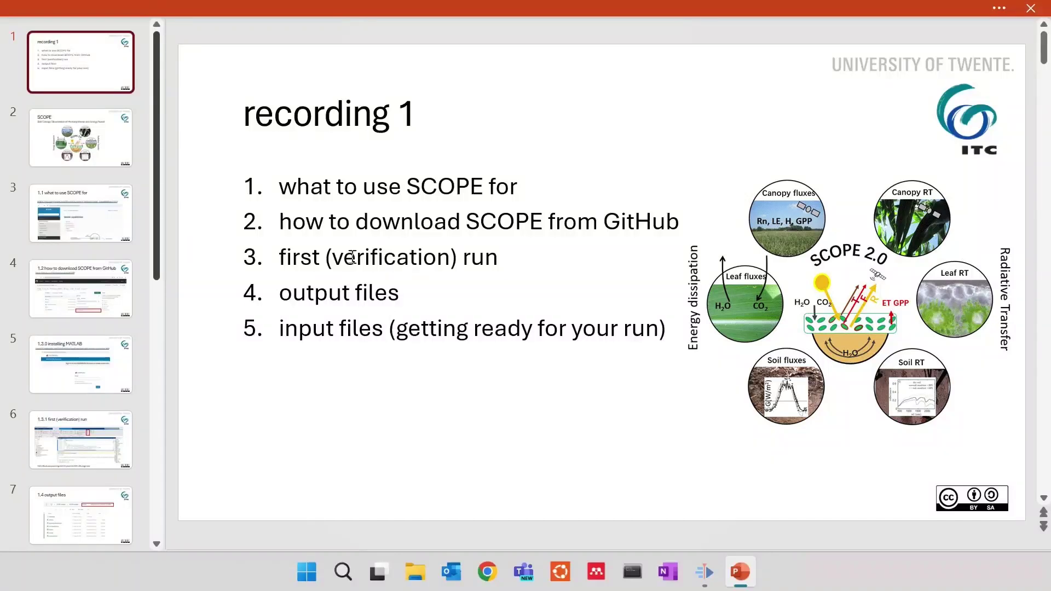
# Advance through slide 2 to slide 3 and follow its model_capabilities link to the SCOPE documentation
pyautogui.click(95, 137)
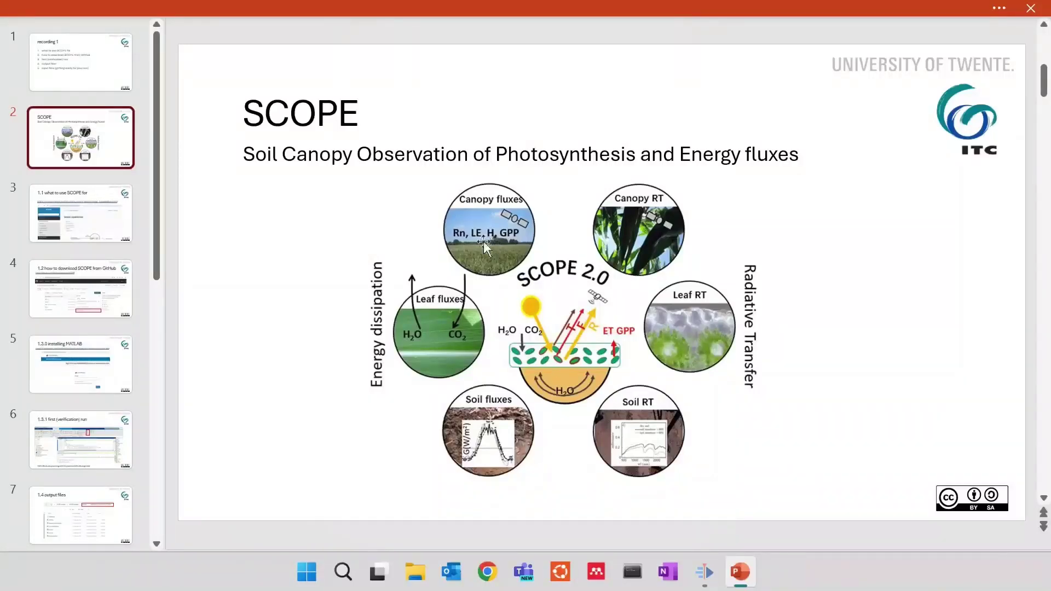
pyautogui.click(59, 227)
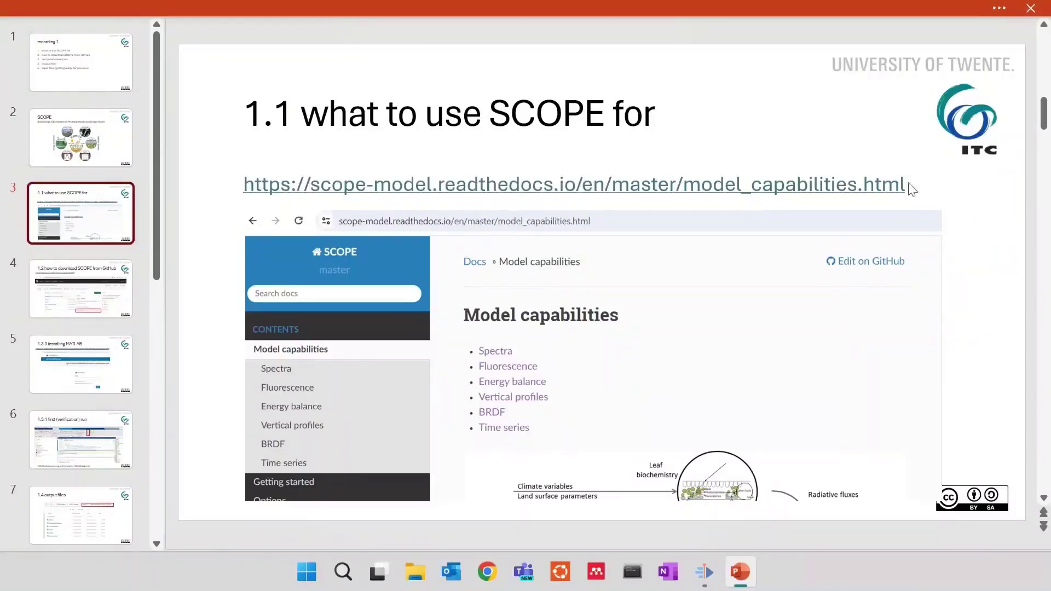
pyautogui.keyDown('ctrl'); pyautogui.click(874, 182); pyautogui.keyUp('ctrl')
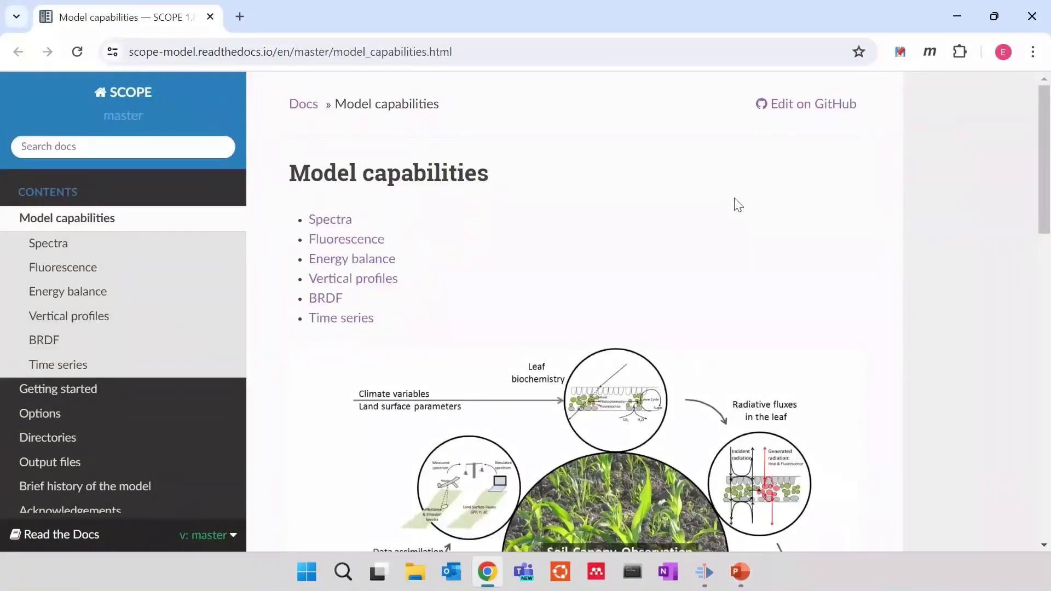
# Return to the SCOPE documentation home page and reopen the Model capabilities page
pyautogui.scroll(-8, 421, 354)
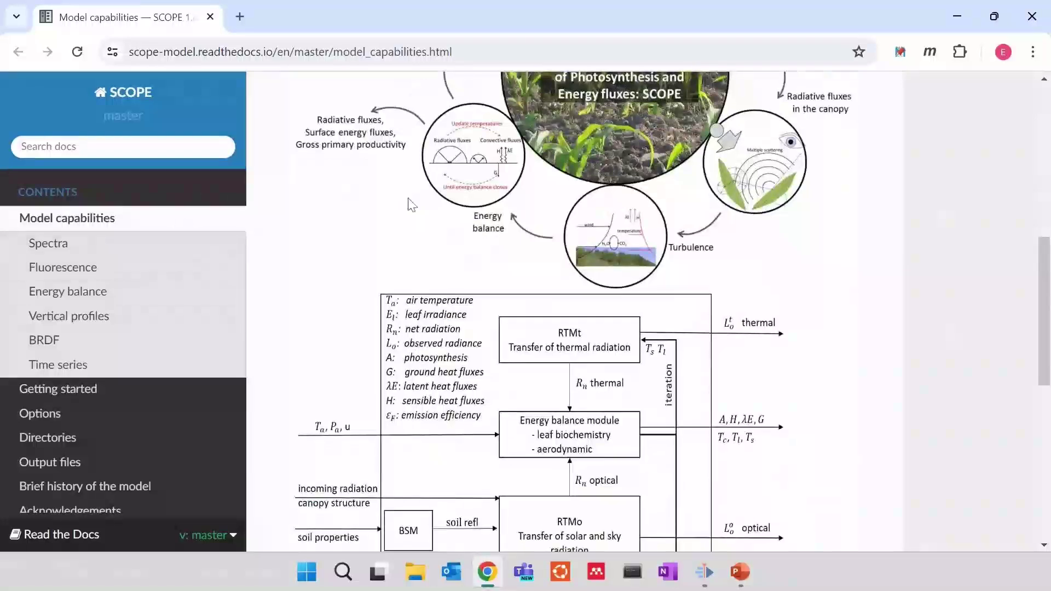
pyautogui.scroll(10, 489, 263)
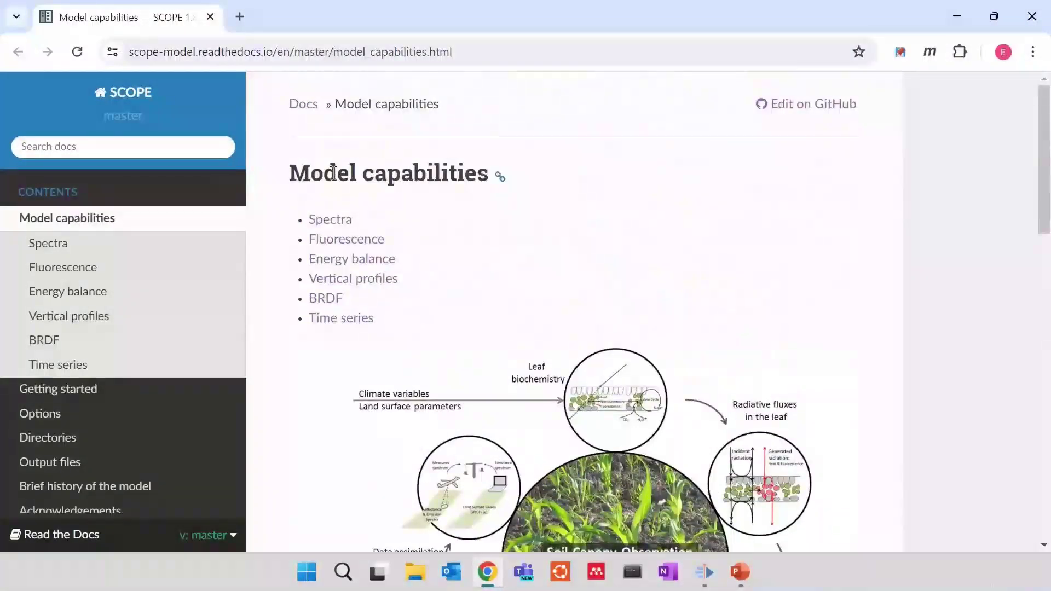
pyautogui.click(116, 95)
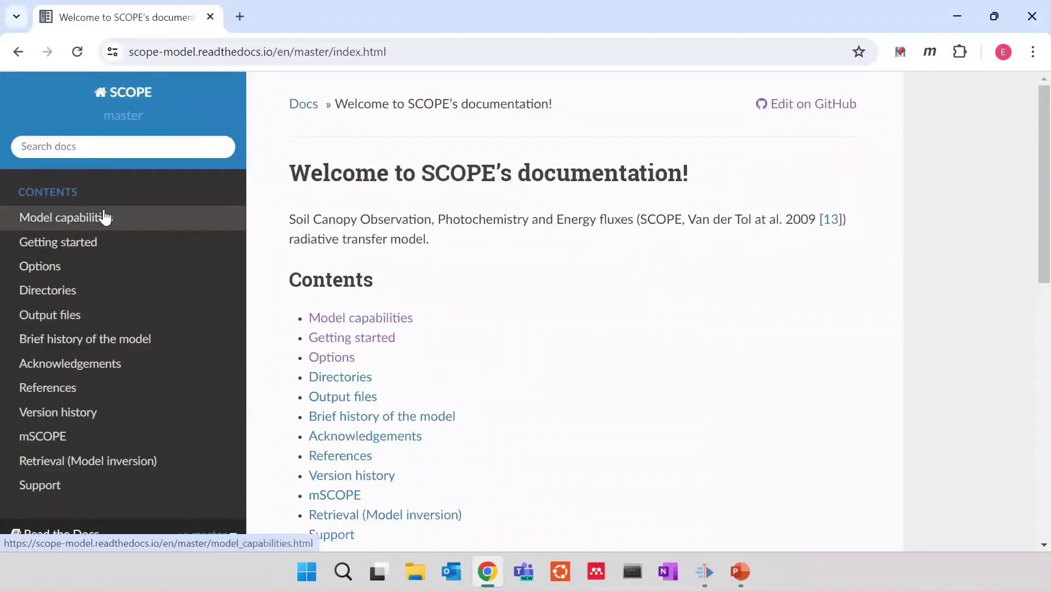
pyautogui.click(104, 217)
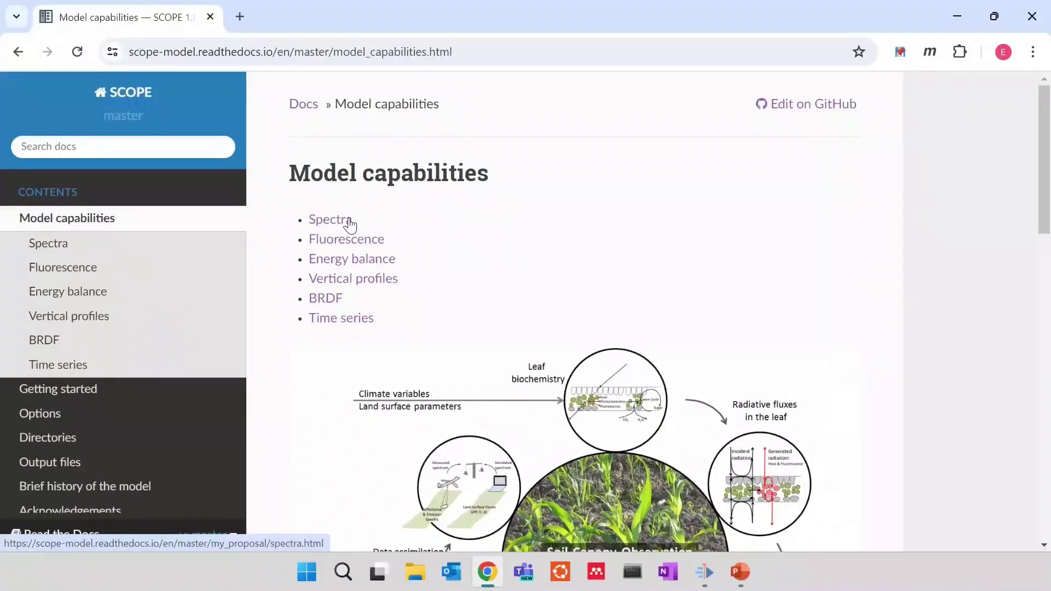
# Open the Spectra page and scroll through its soil, leaf and canopy sections to the canopy radiance graphs
pyautogui.click(350, 221)
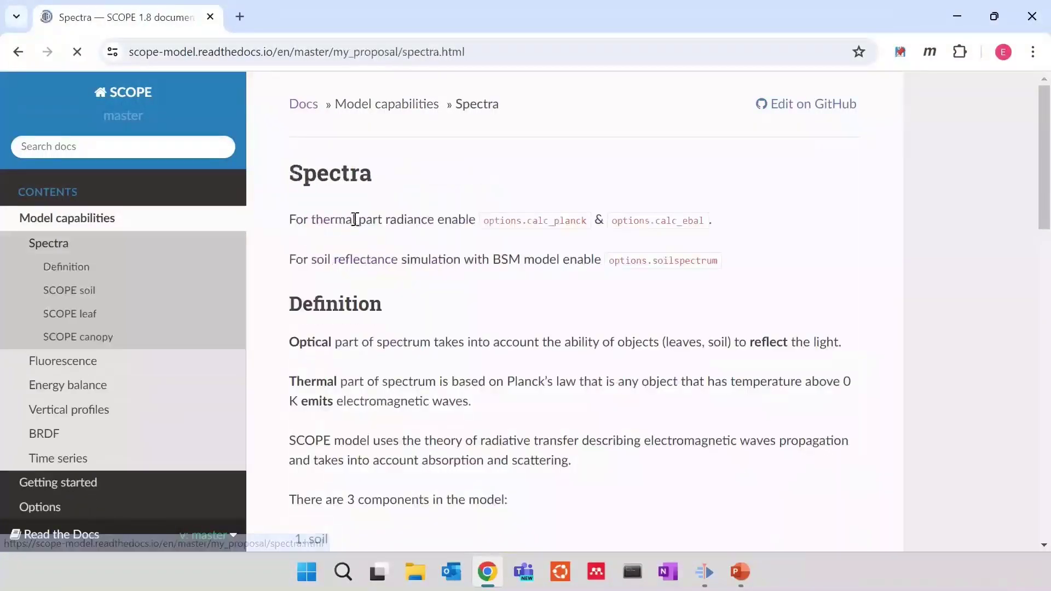
pyautogui.scroll(-10, 385, 242)
pyautogui.scroll(-2, 386, 244)
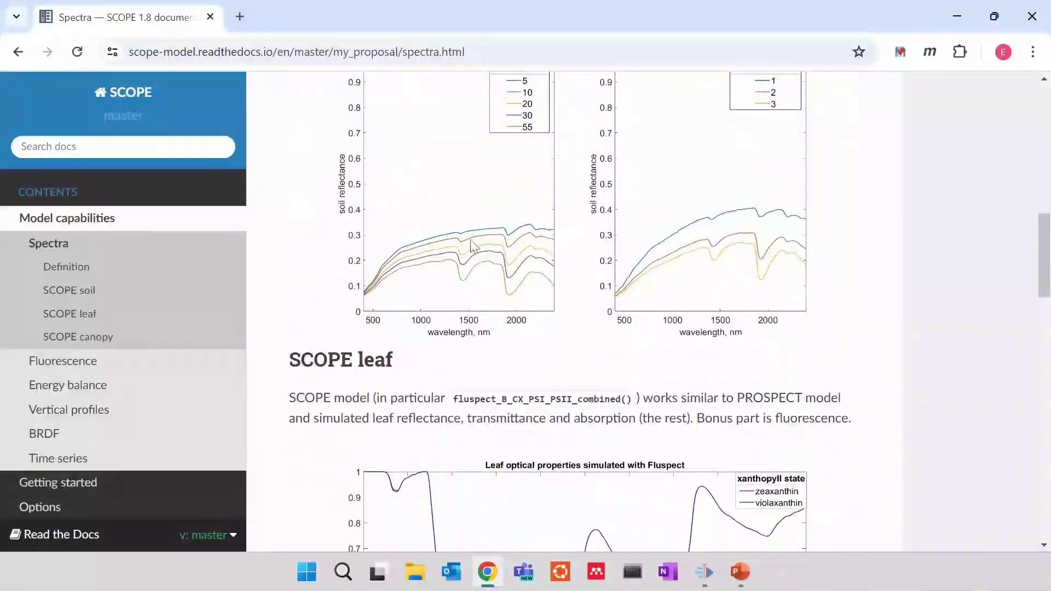
pyautogui.scroll(-1, 498, 260)
pyautogui.scroll(-6, 501, 262)
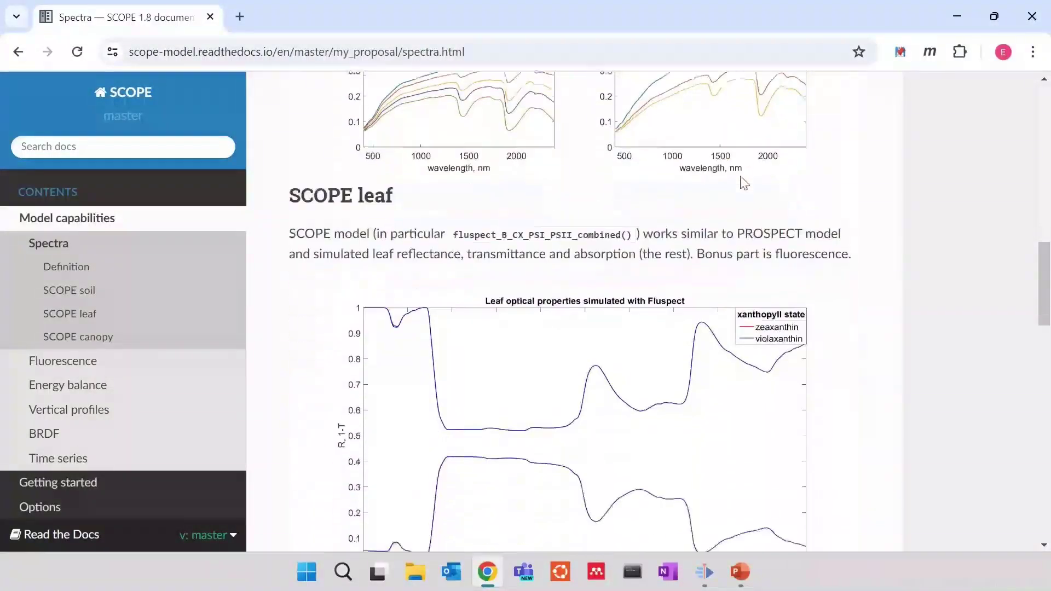
pyautogui.scroll(2, 490, 231)
pyautogui.scroll(-9, 482, 268)
pyautogui.scroll(-3, 390, 374)
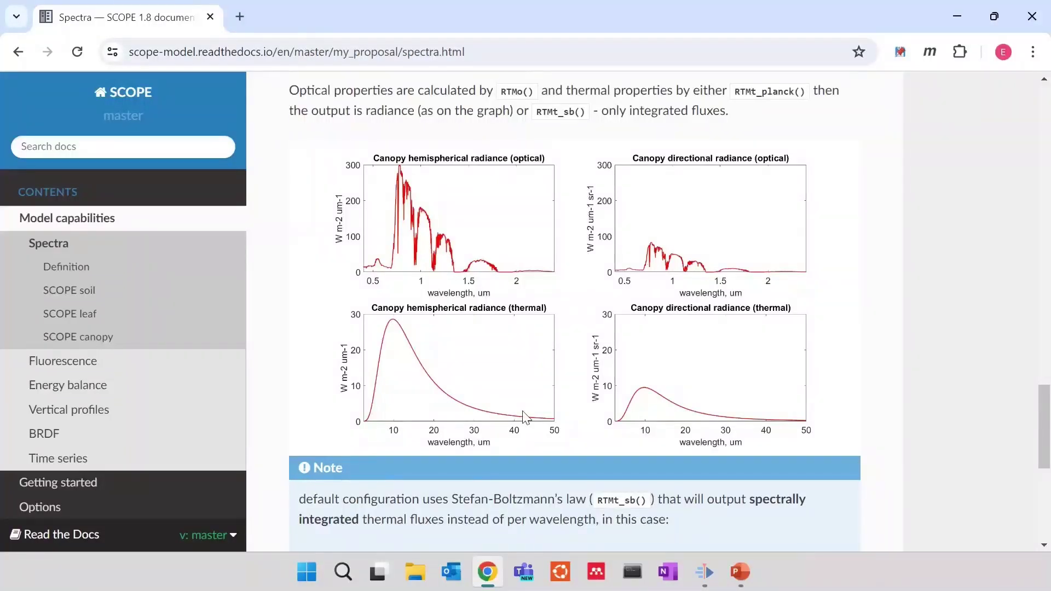
# Open the Fluorescence documentation page and scroll through it
pyautogui.click(94, 362)
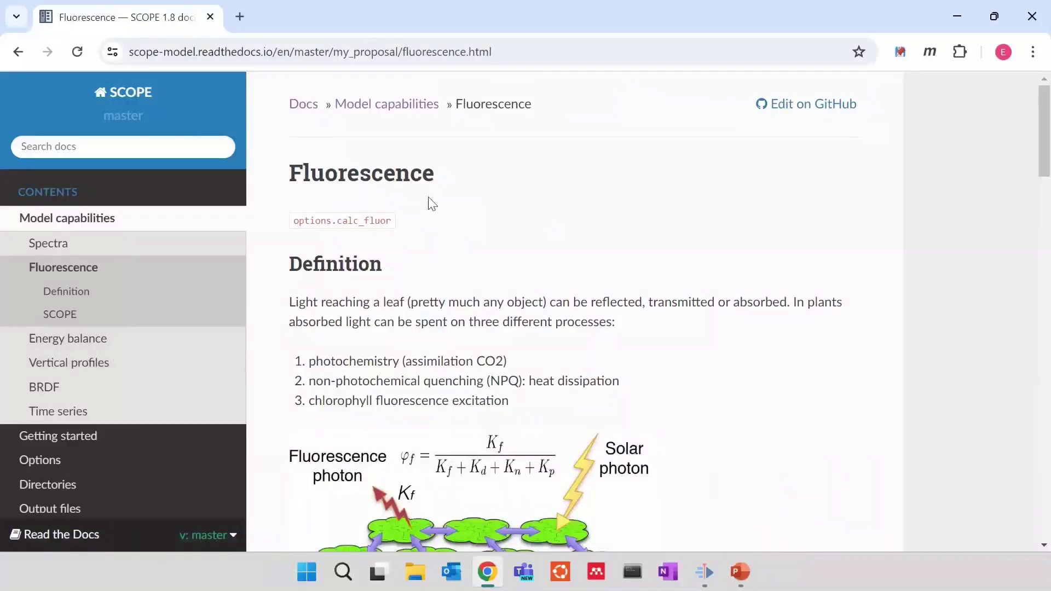
pyautogui.scroll(-15, 429, 198)
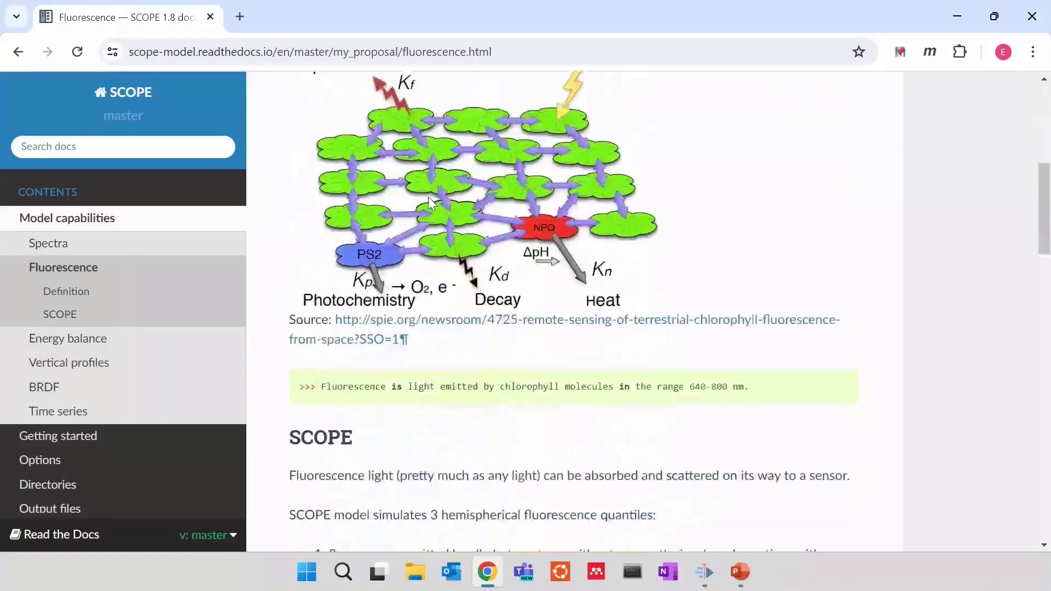
pyautogui.scroll(-6, 438, 342)
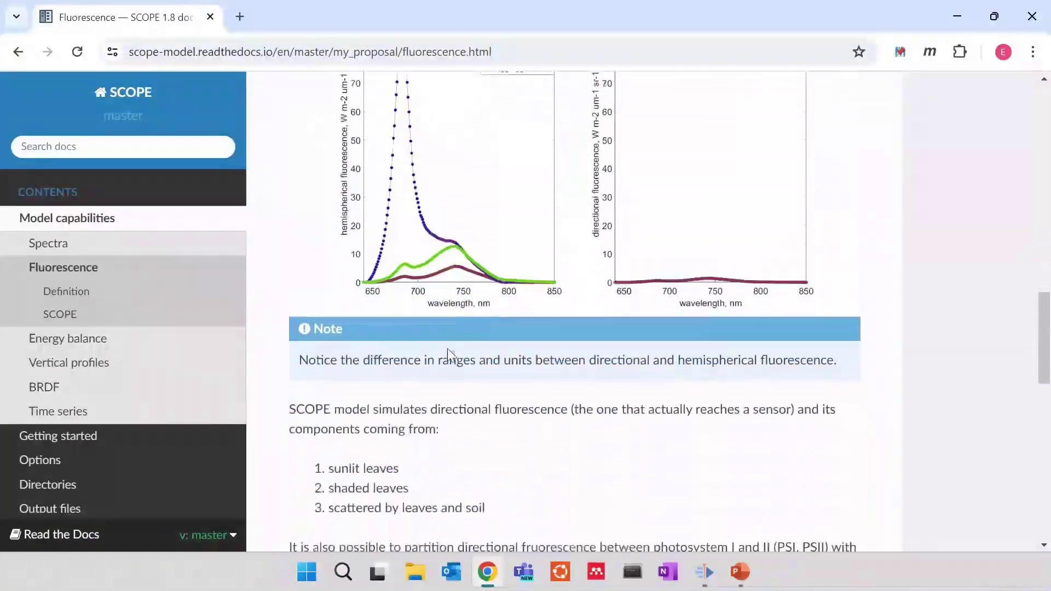
pyautogui.scroll(-5, 449, 349)
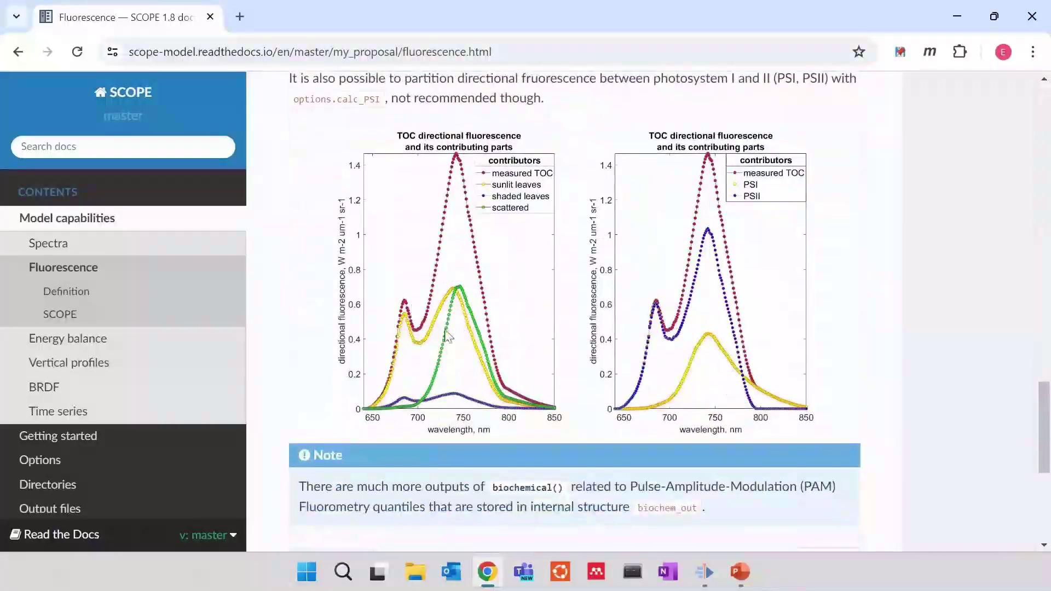
pyautogui.scroll(-1, 449, 353)
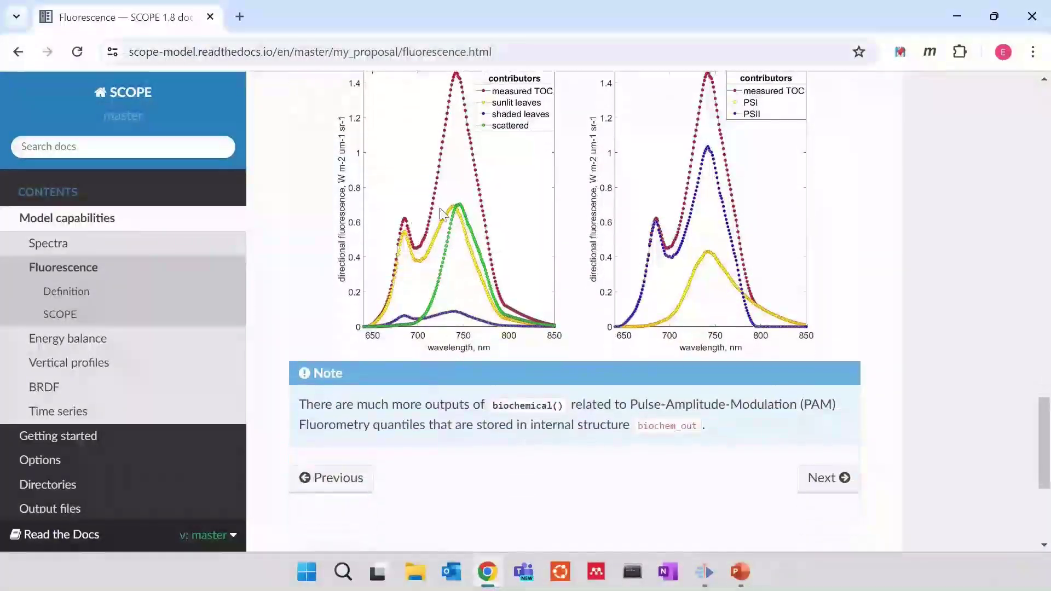
# Read the Energy balance page, then open Vertical profiles showing the 60-layer canopy temperature profile
pyautogui.click(162, 351)
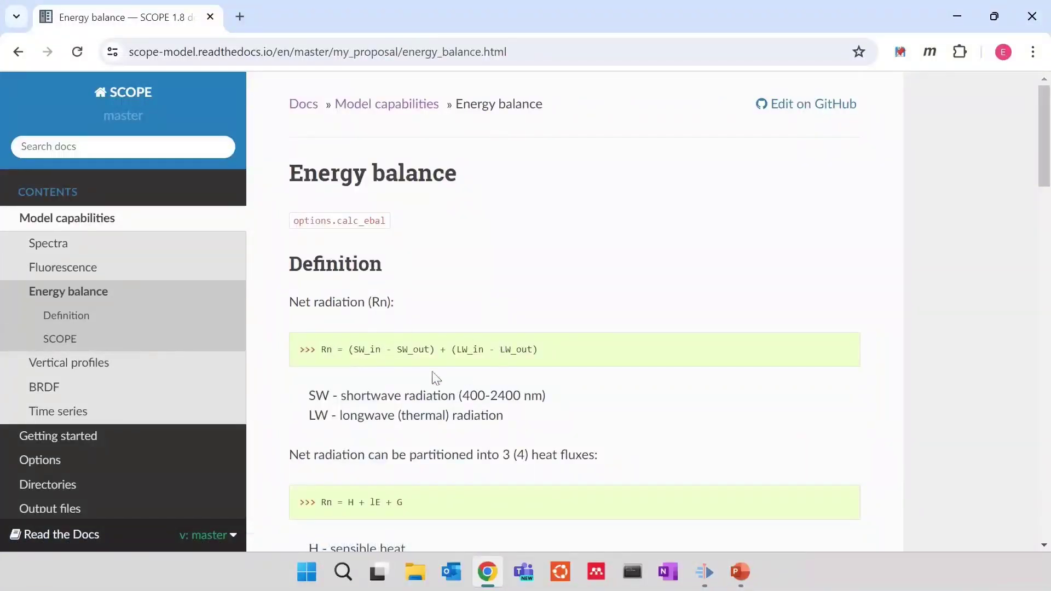
pyautogui.scroll(-1, 378, 337)
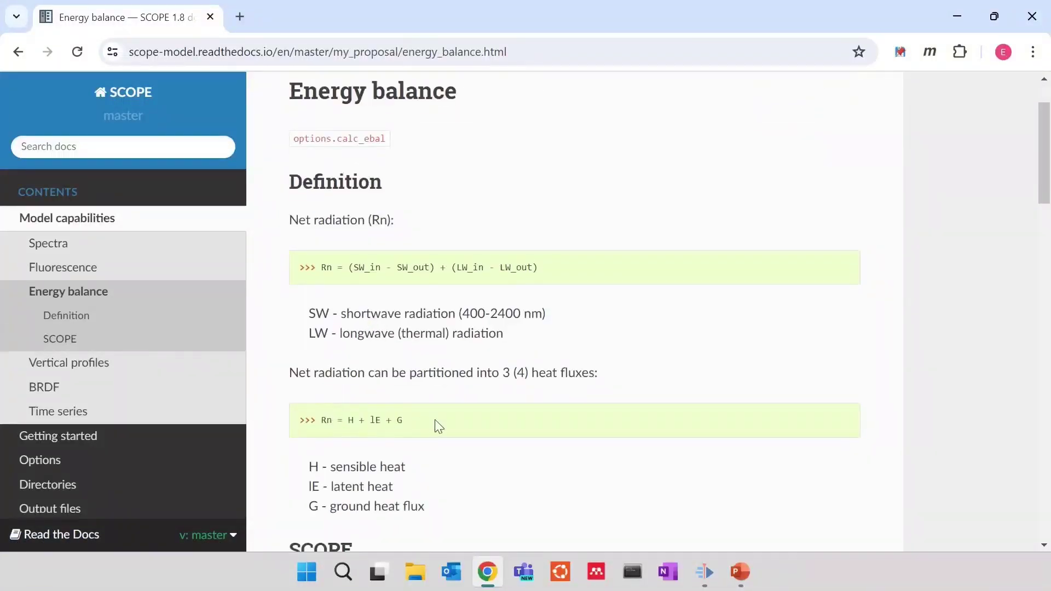
pyautogui.scroll(-10, 357, 458)
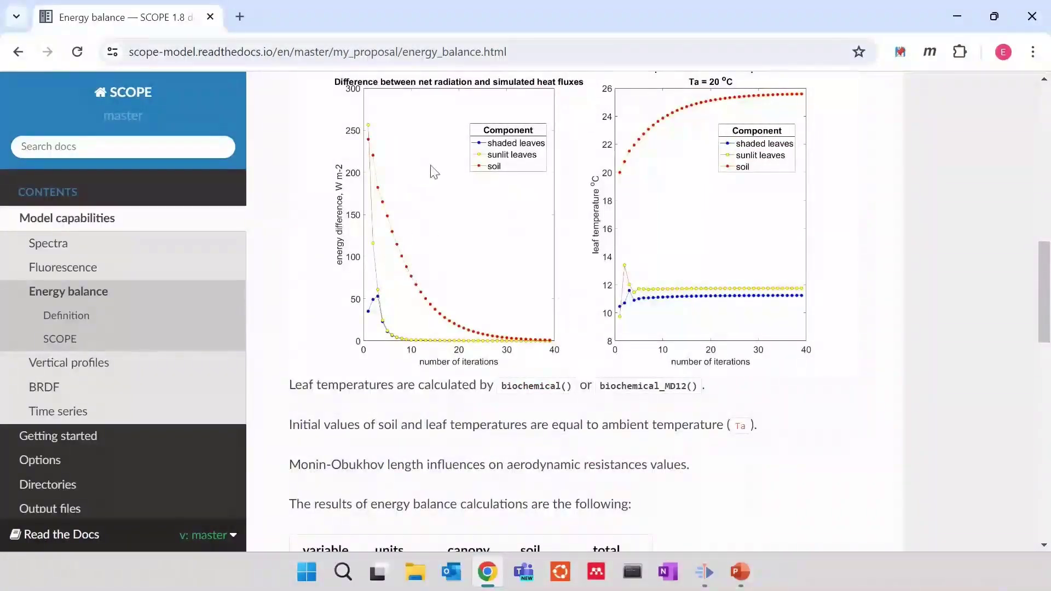
pyautogui.scroll(-7, 480, 336)
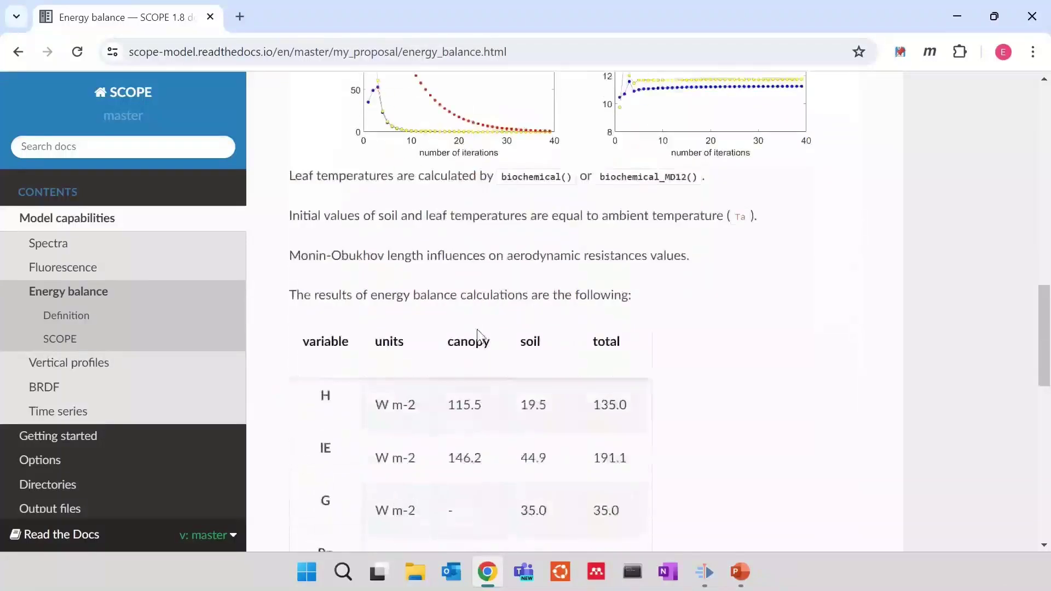
pyautogui.scroll(-8, 480, 332)
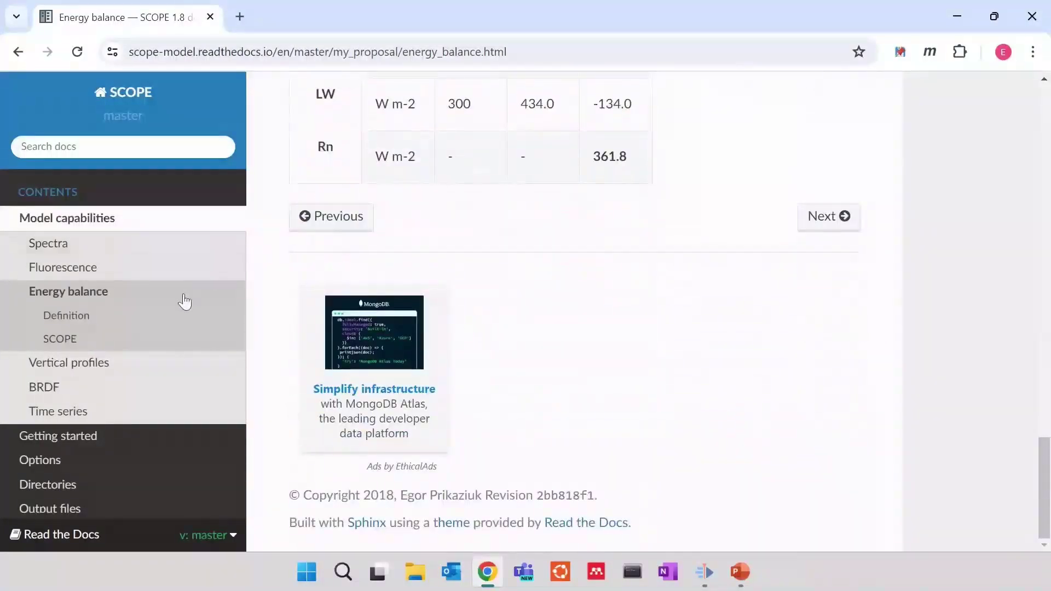
pyautogui.click(125, 366)
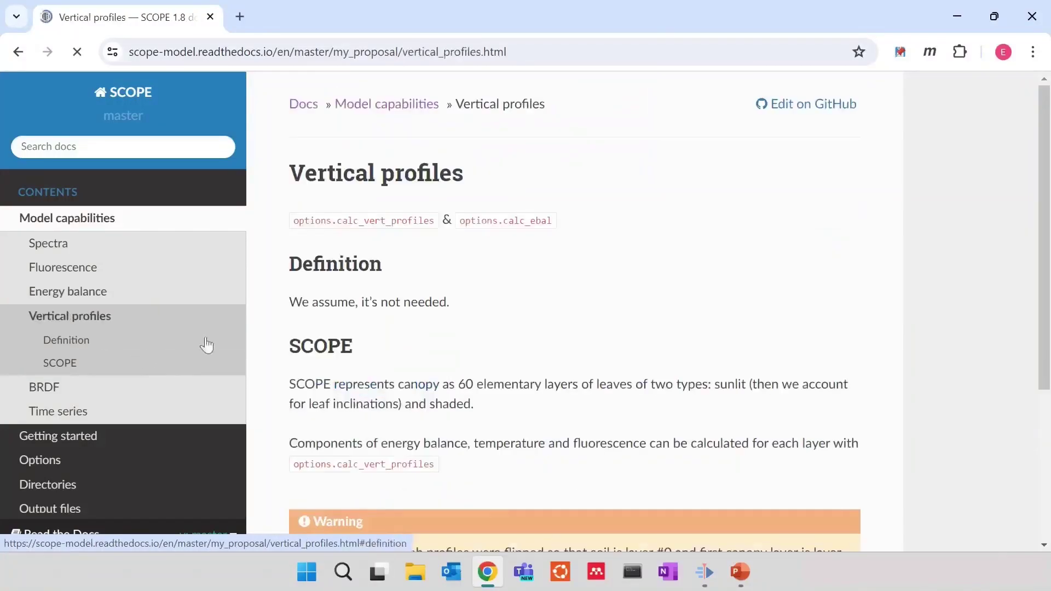
pyautogui.scroll(-5, 274, 263)
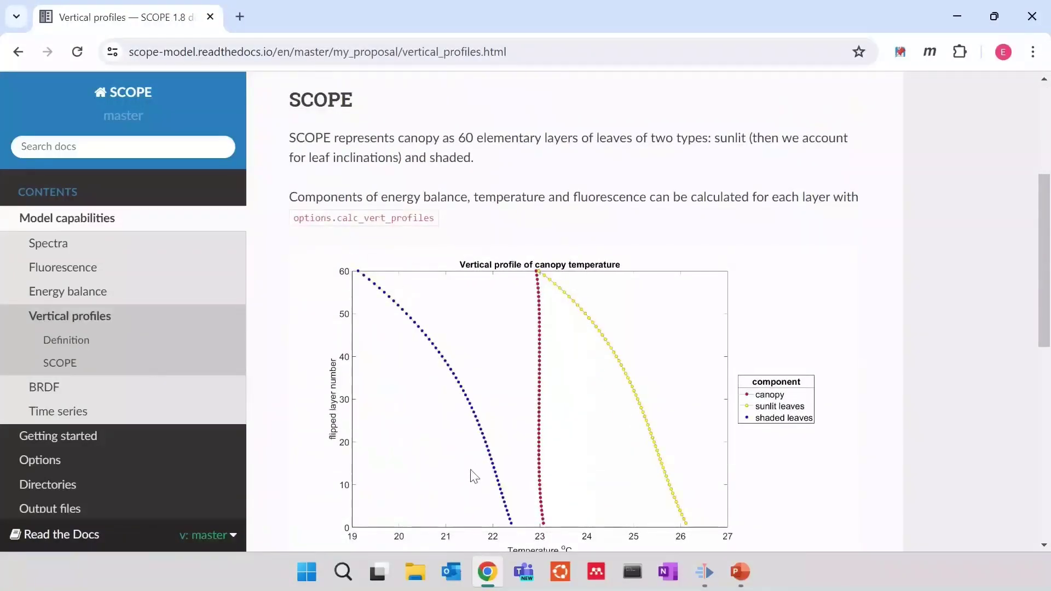
# Open the BRDF documentation page and scroll through it
pyautogui.click(106, 383)
pyautogui.scroll(-15, 403, 268)
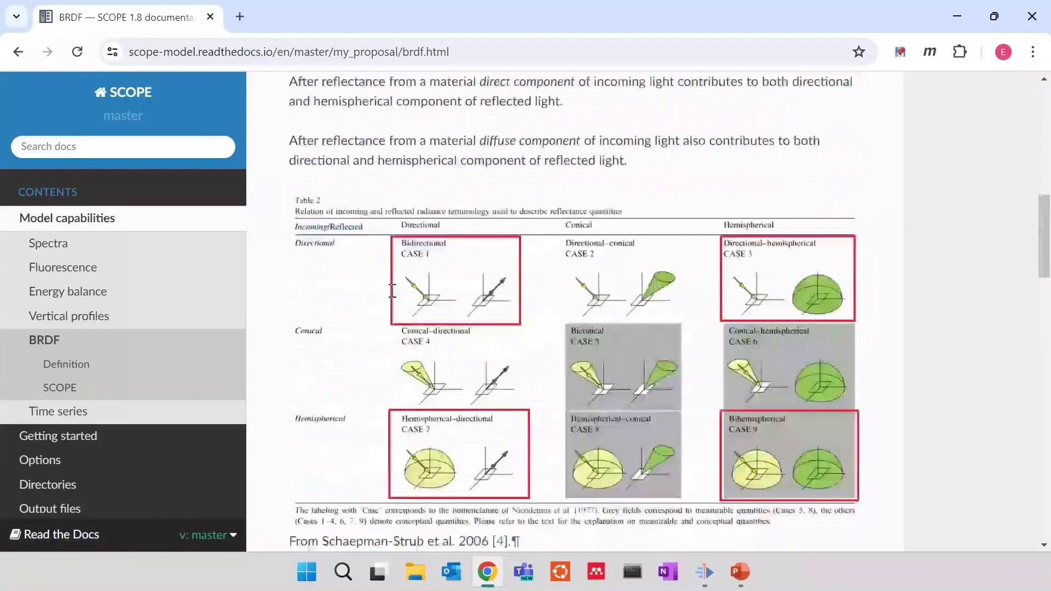
pyautogui.scroll(-12, 399, 286)
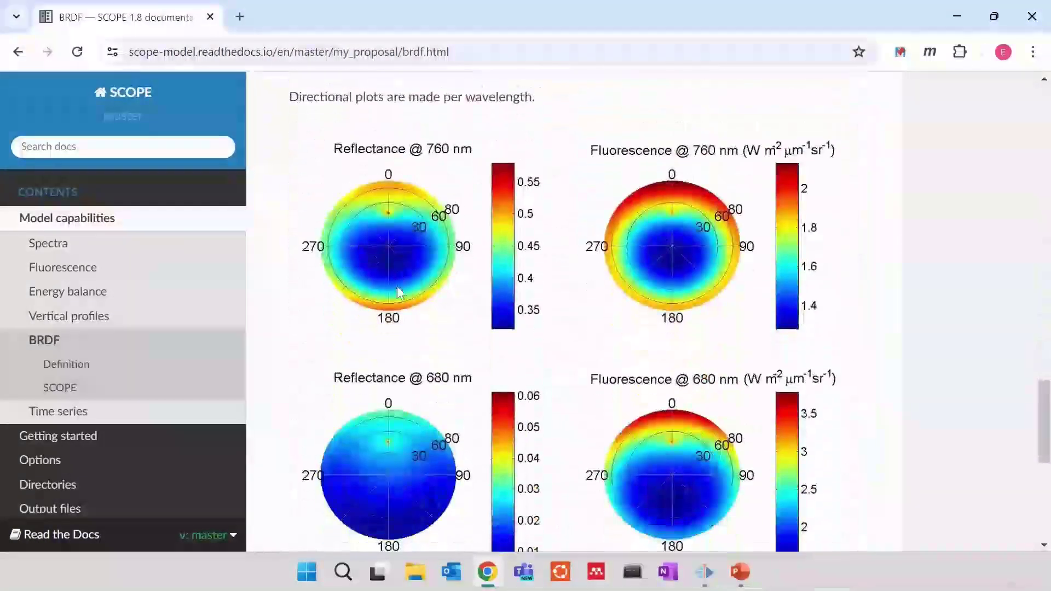
pyautogui.scroll(1, 402, 293)
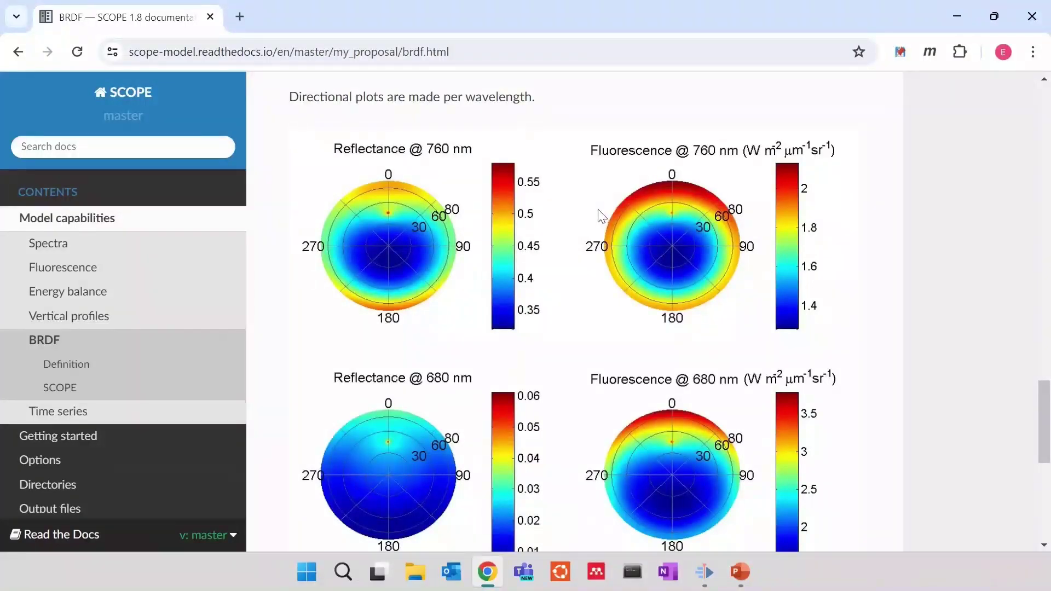
# Open the Time series page and scroll to its Jun 18, 2006 diurnal flux plots
pyautogui.click(146, 411)
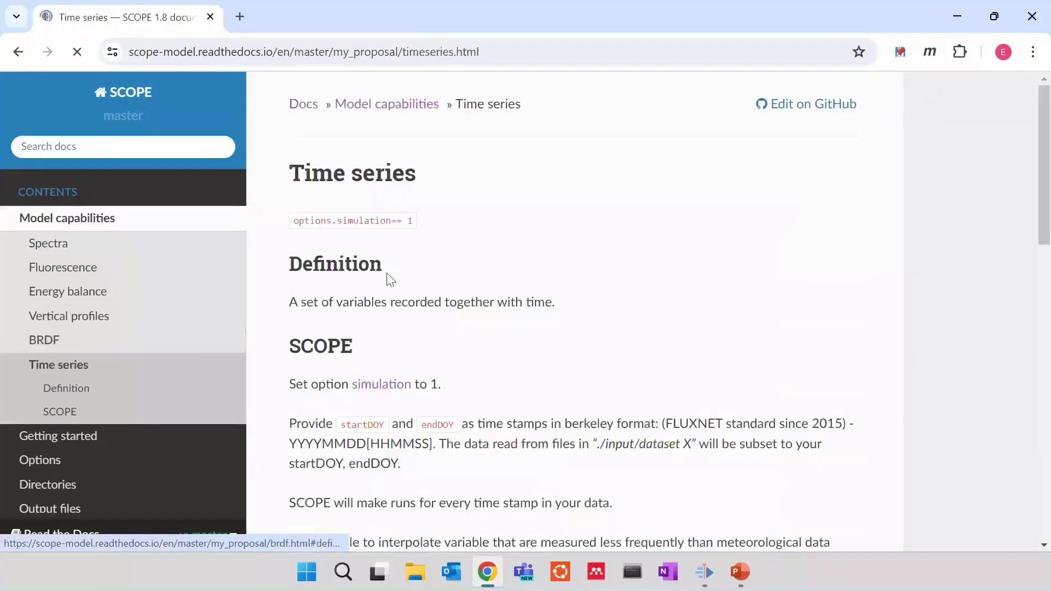
pyautogui.scroll(-6, 394, 268)
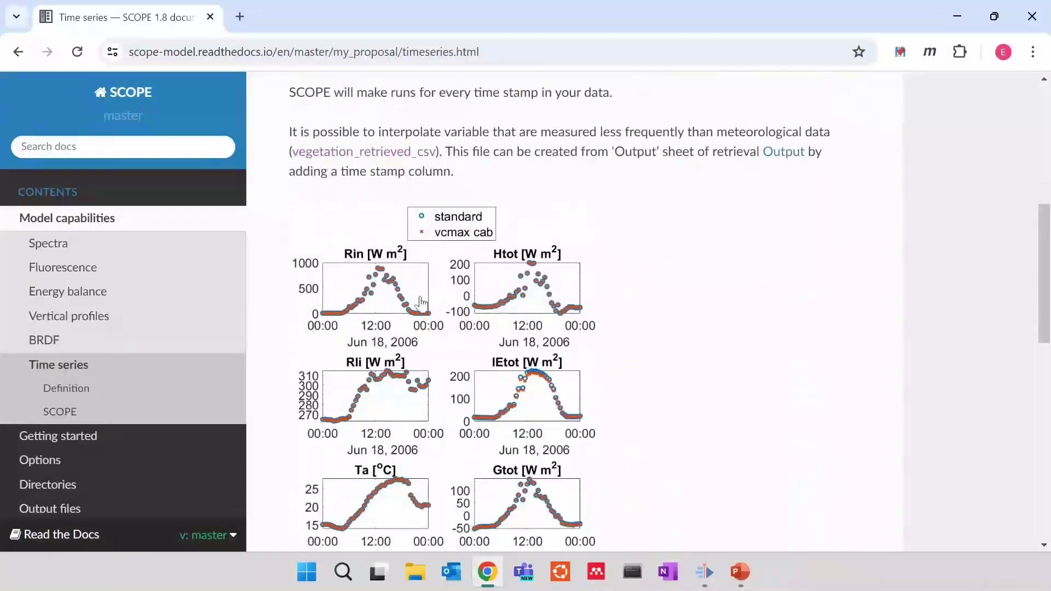
pyautogui.scroll(-3, 370, 278)
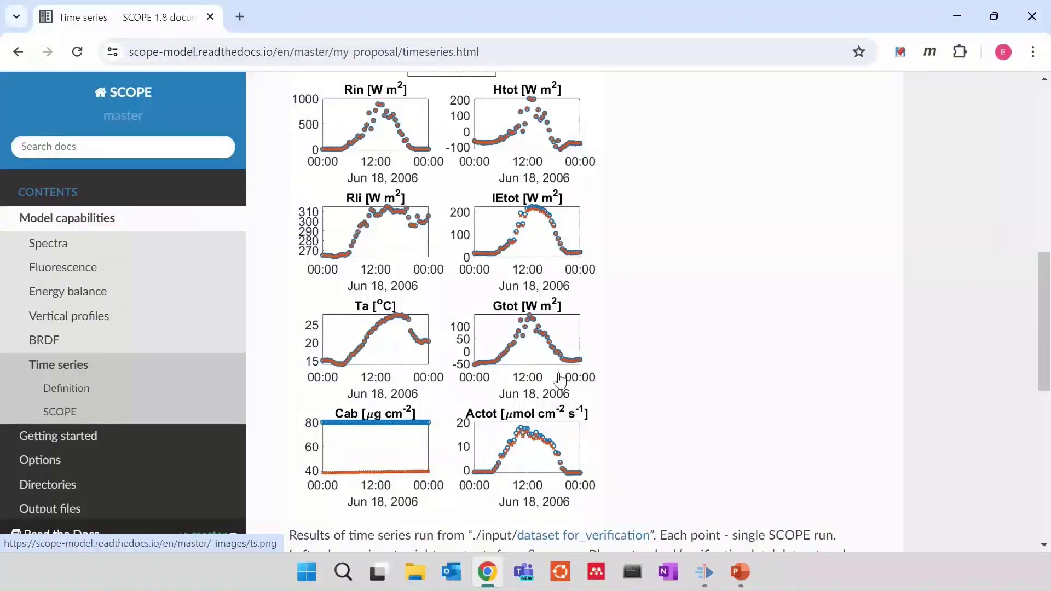
pyautogui.scroll(-1, 556, 377)
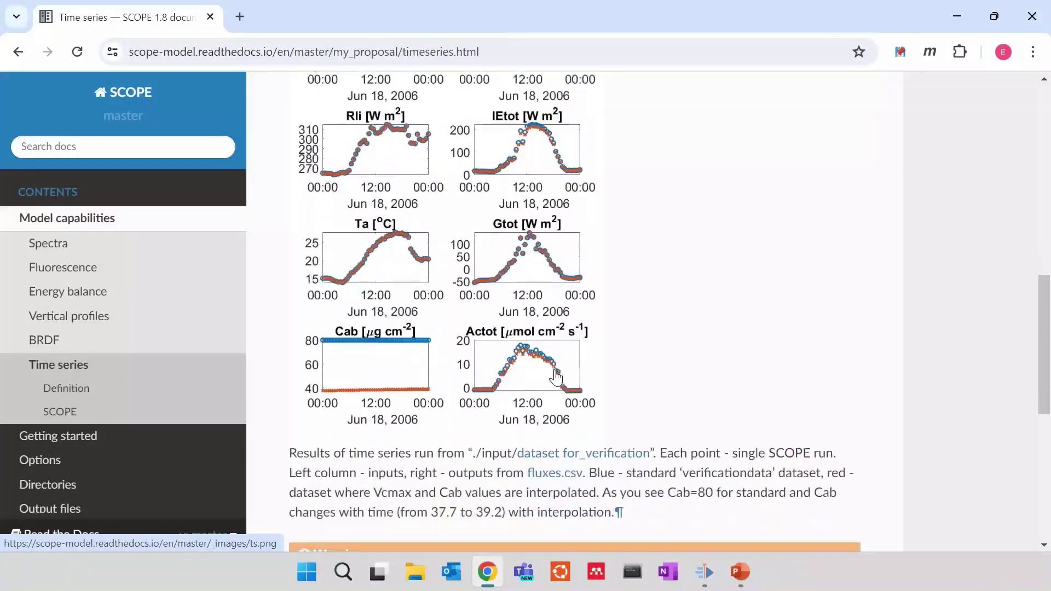
pyautogui.scroll(2, 556, 377)
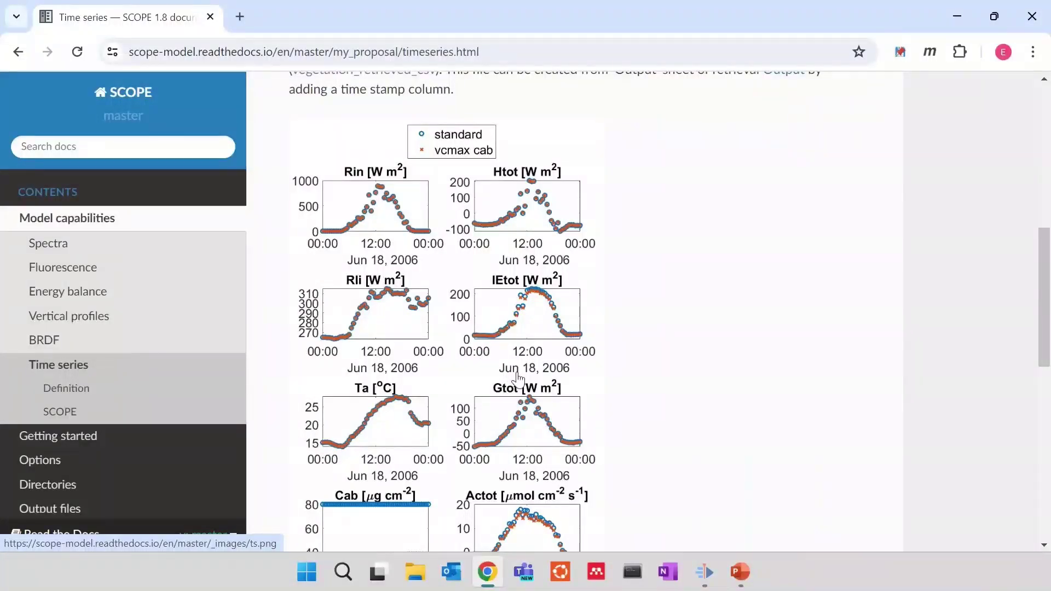
# Show slide 4 on downloading SCOPE, then return to the top of the Time series documentation
pyautogui.click(742, 572)
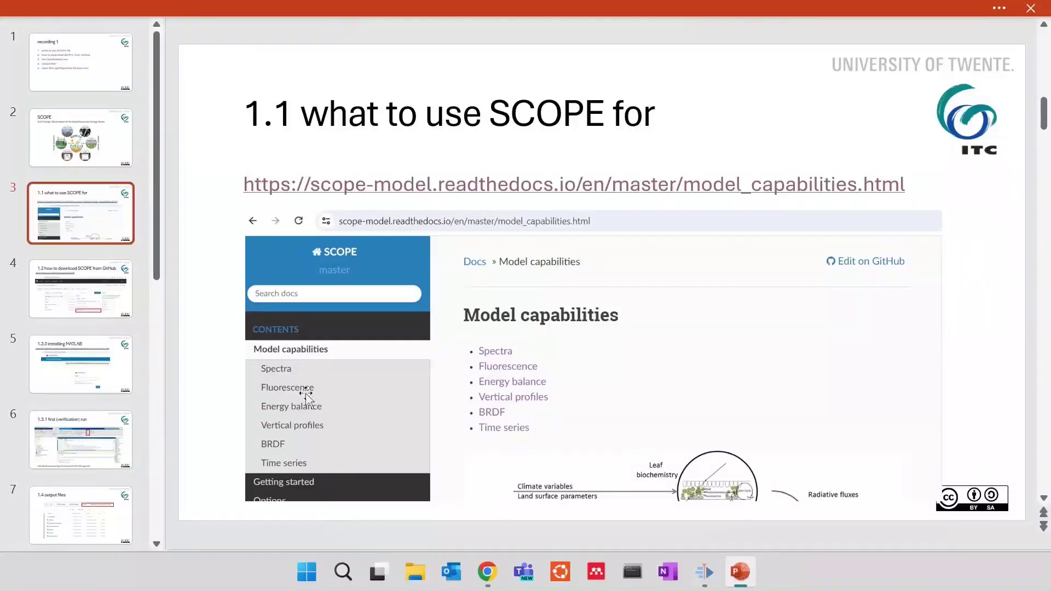
pyautogui.click(75, 290)
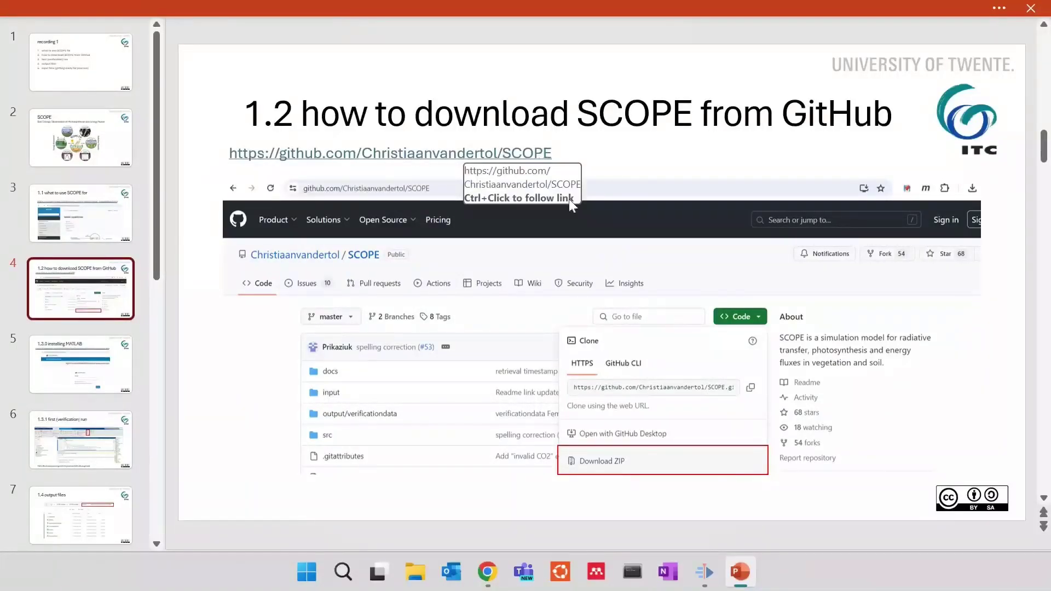
pyautogui.click(743, 584)
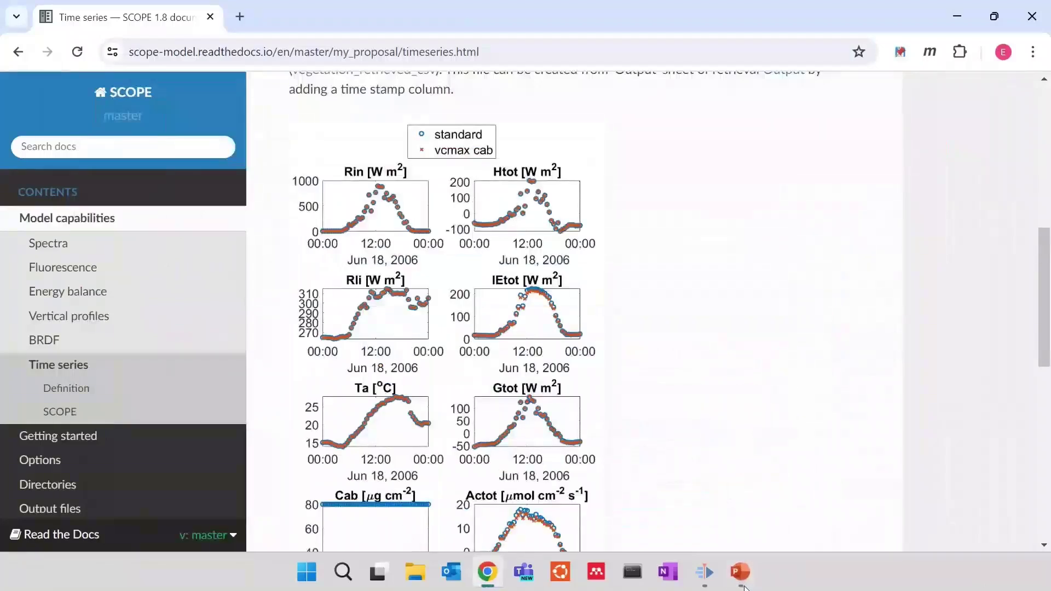
pyautogui.scroll(5, 764, 378)
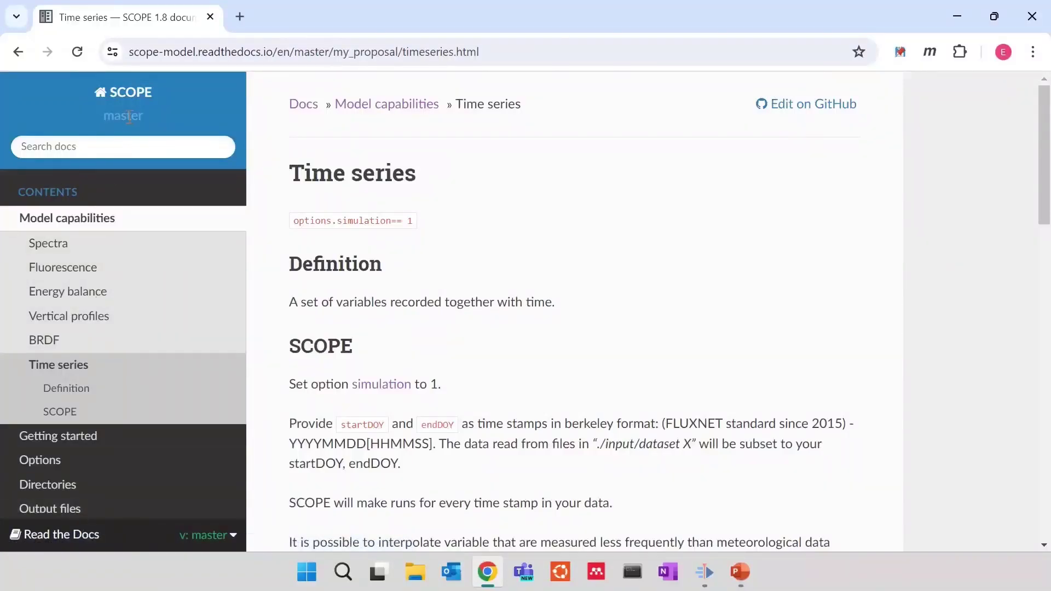
# Follow the page's GitHub source to the SCOPE repository and download it as SCOPE-master.zip
pyautogui.click(792, 114)
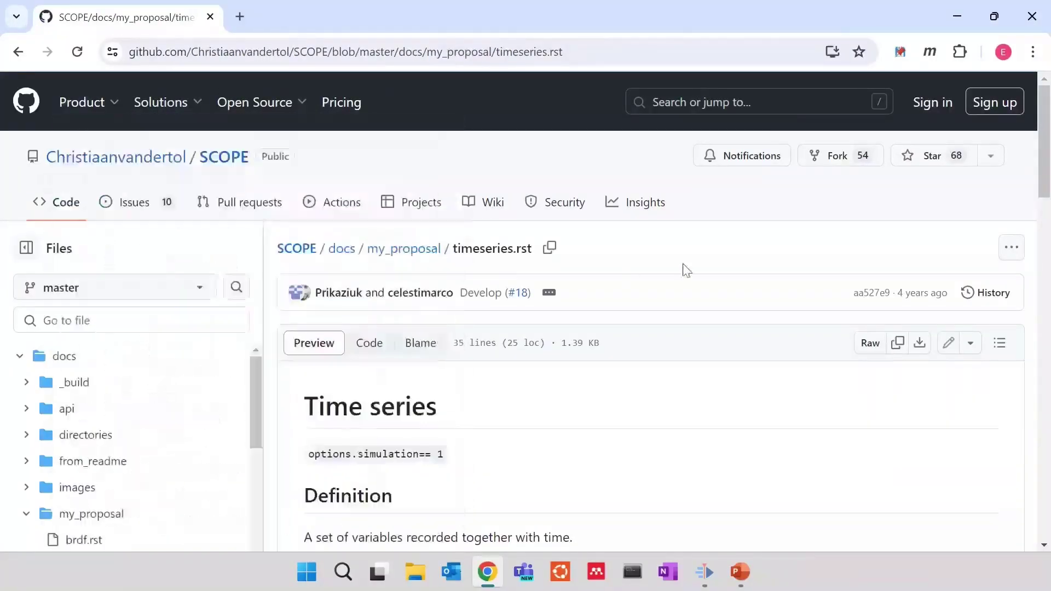
pyautogui.click(222, 164)
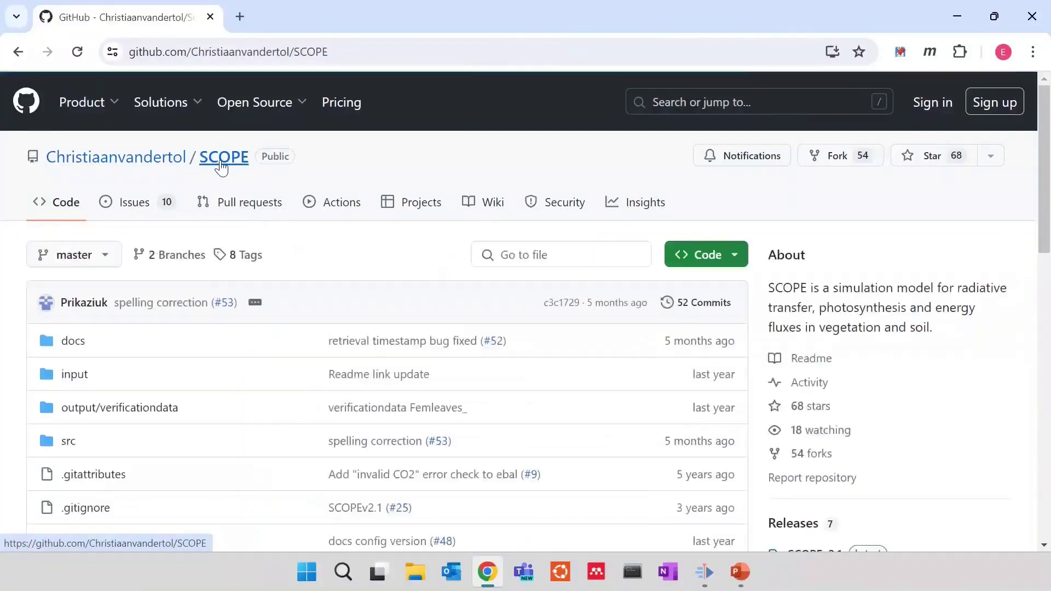
pyautogui.click(728, 262)
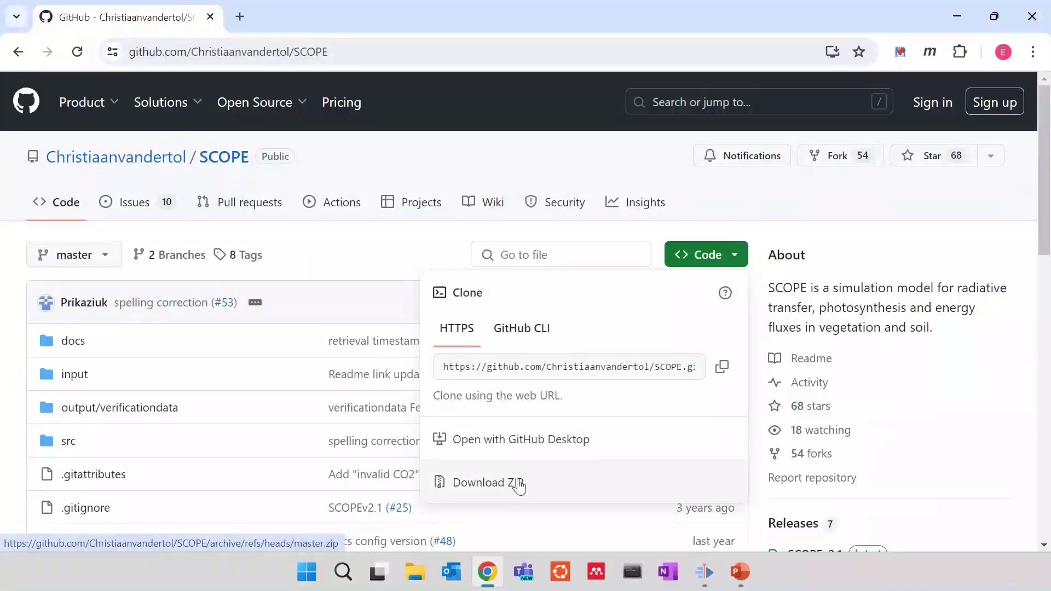
pyautogui.click(518, 483)
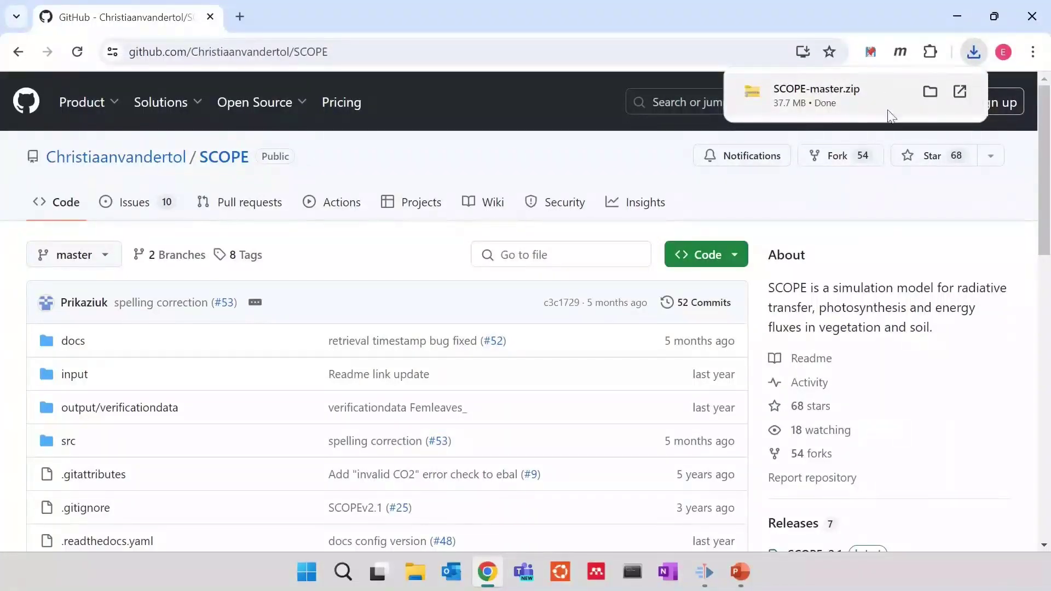
# Extract SCOPE-master.zip from the desktop into its suggested folder
pyautogui.click(962, 14)
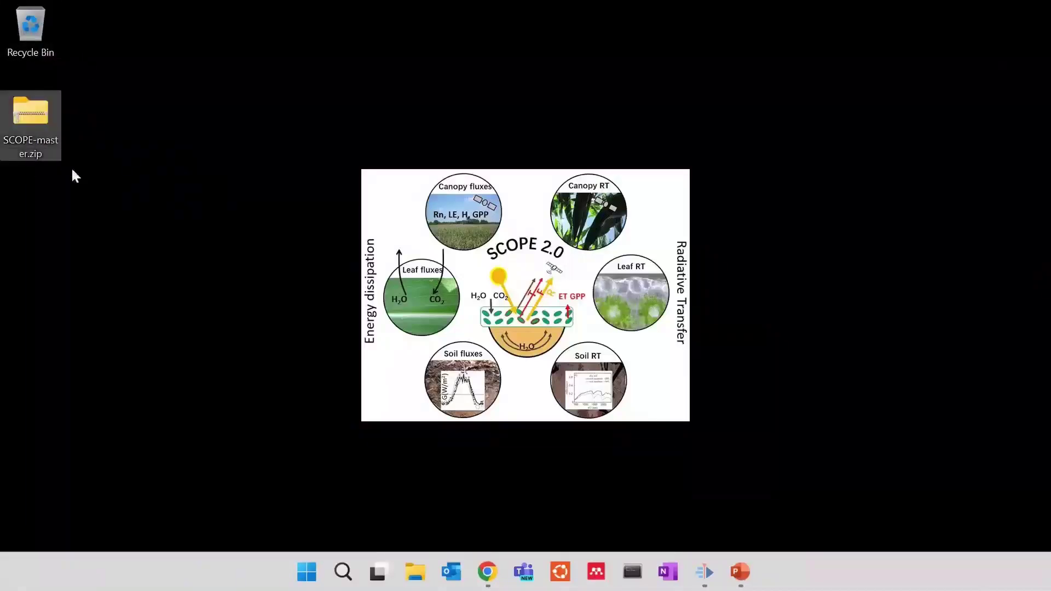
pyautogui.rightClick(37, 135)
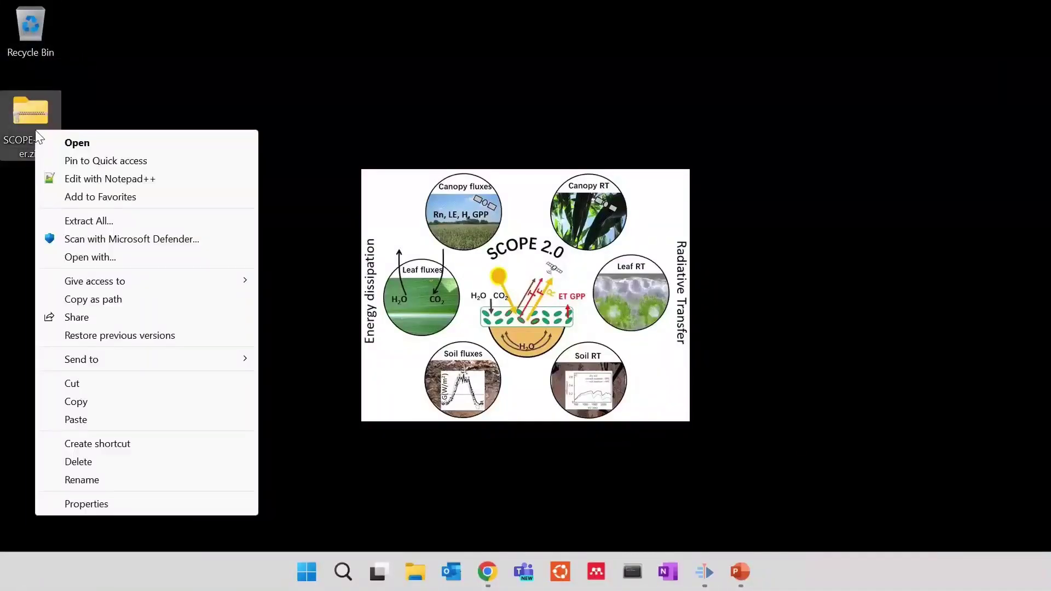
pyautogui.click(88, 221)
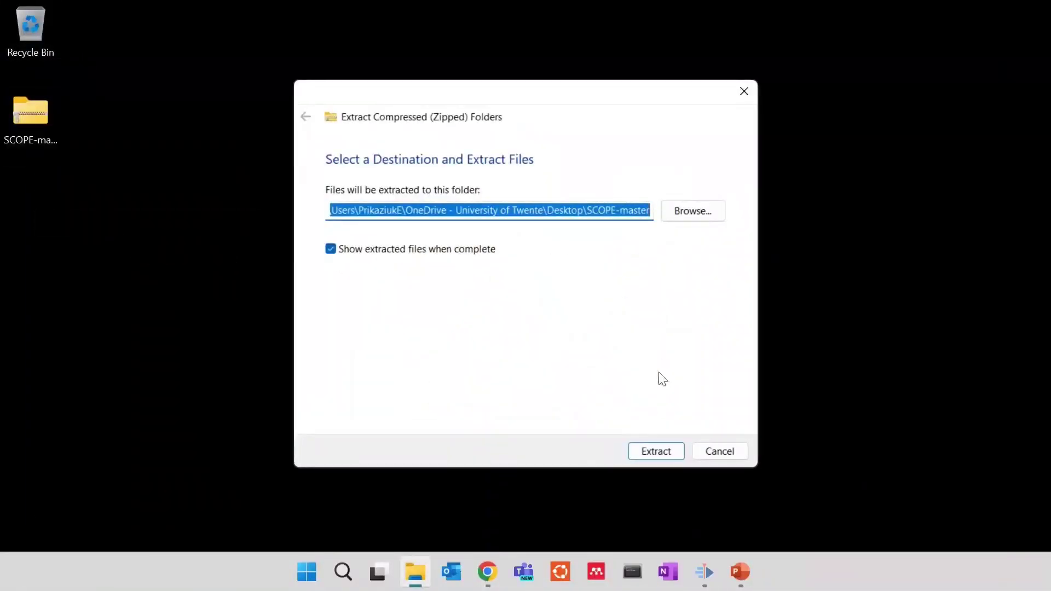
pyautogui.click(654, 454)
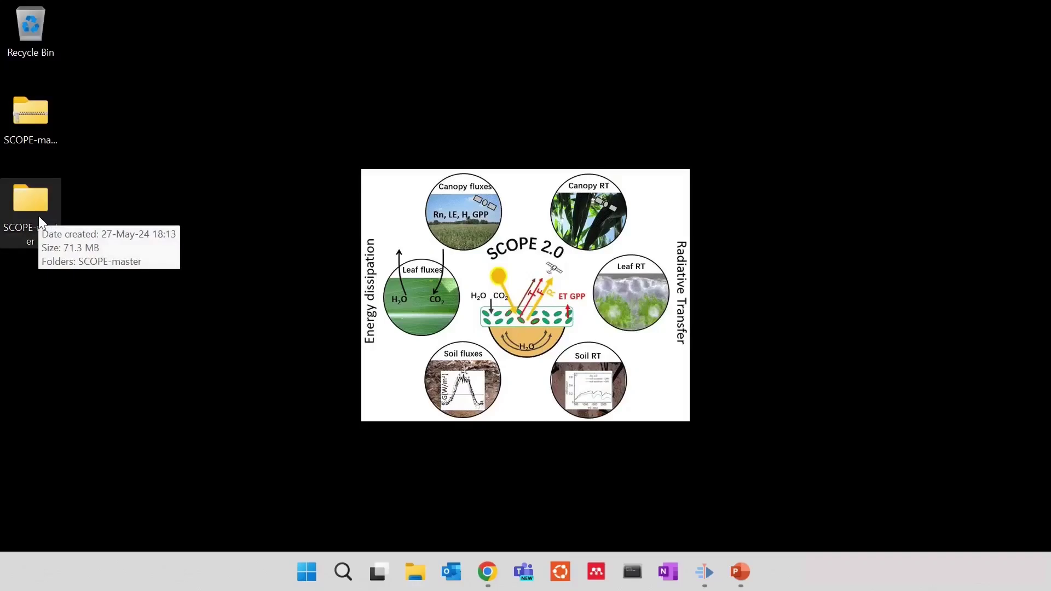
# Open the inner SCOPE-master folder in a maximized window and launch the SCOPE.m script
pyautogui.doubleClick(38, 216)
pyautogui.click(797, 55)
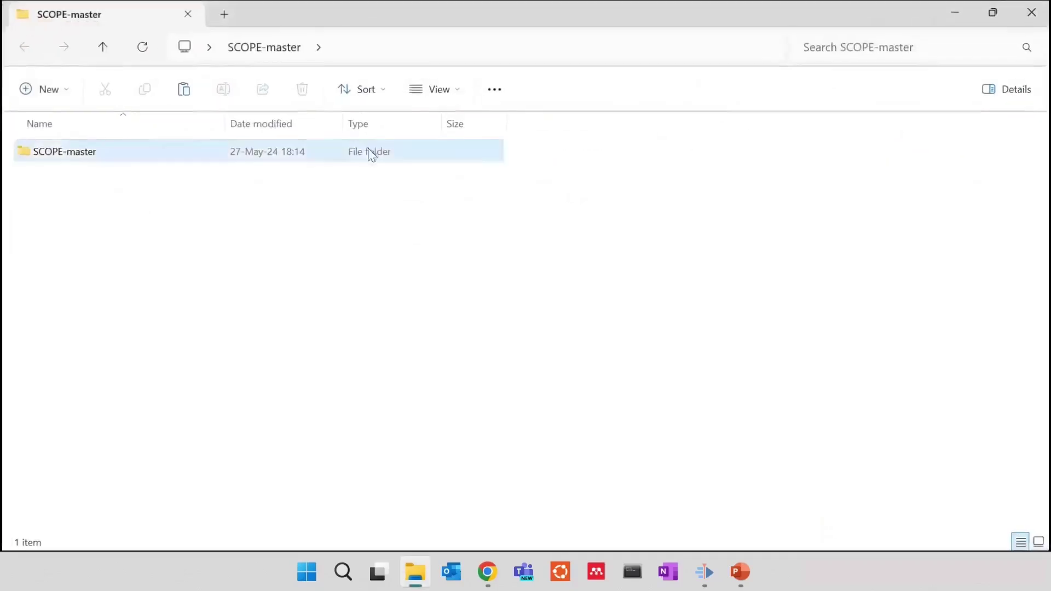
pyautogui.doubleClick(151, 157)
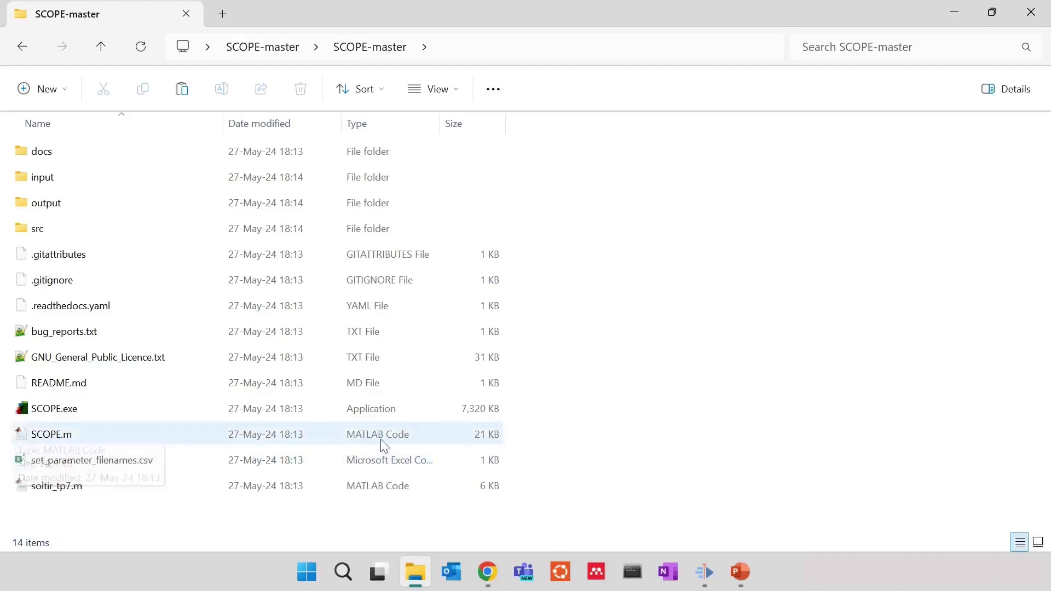
pyautogui.doubleClick(66, 437)
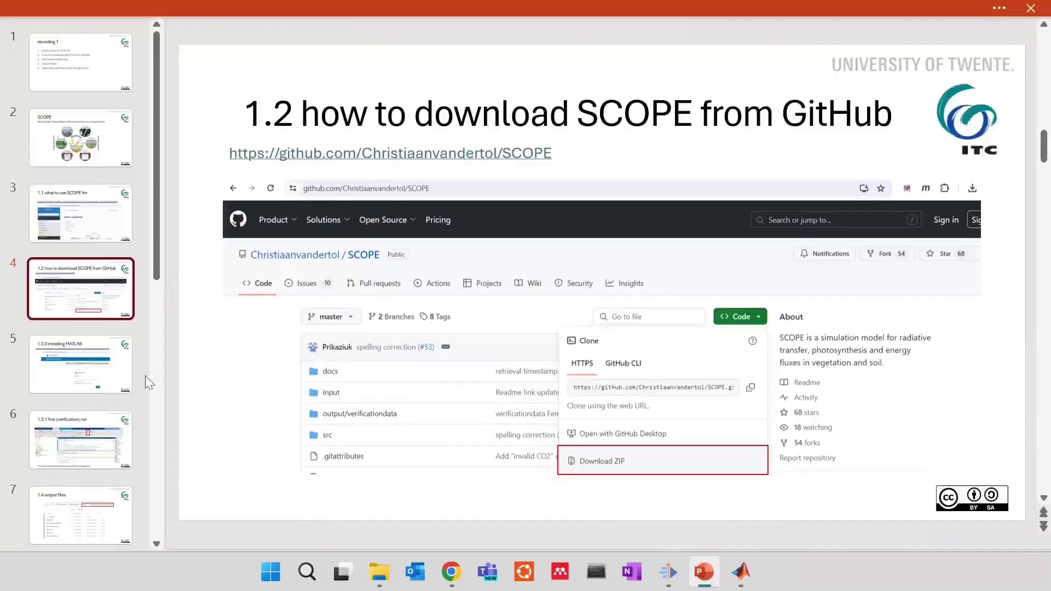
# Show slide 5 '1.3.0 installing MATLAB' and look up MATLAB R2024a in Windows Search with 'matl'
pyautogui.click(79, 378)
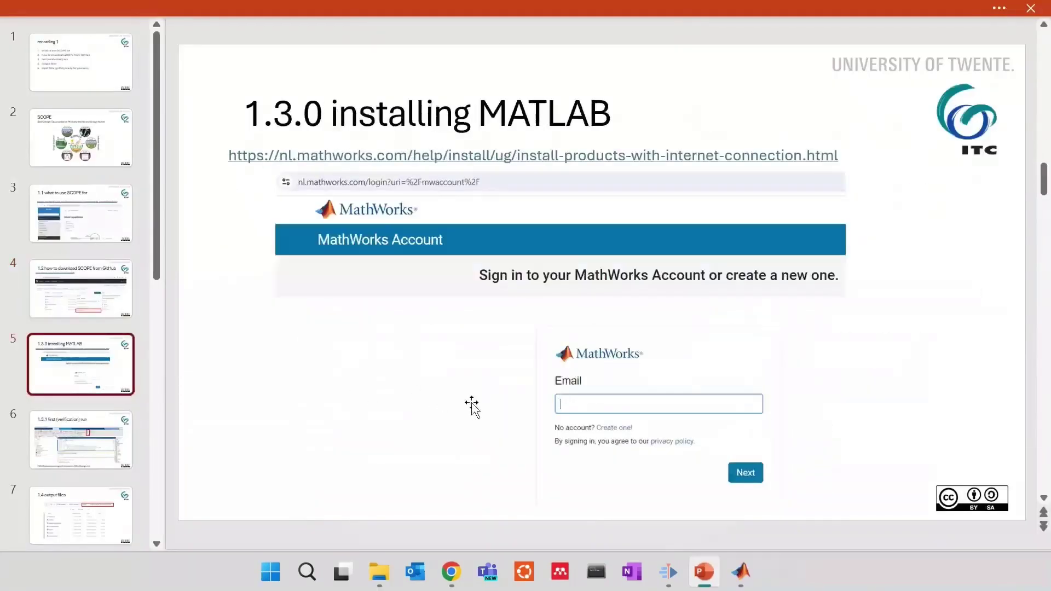
pyautogui.click(304, 577)
pyautogui.write('matl')
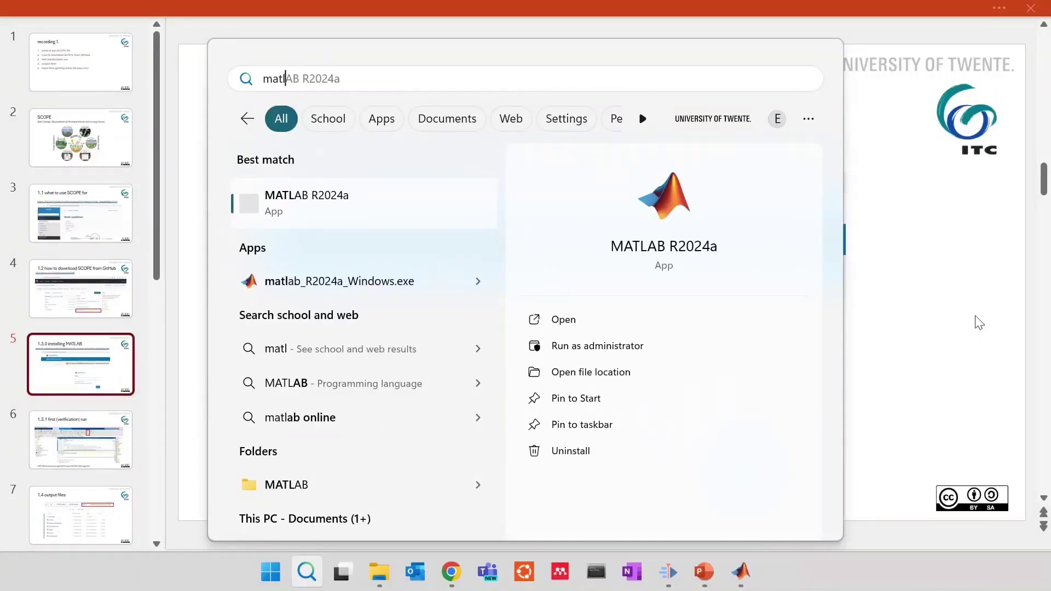
pyautogui.click(980, 323)
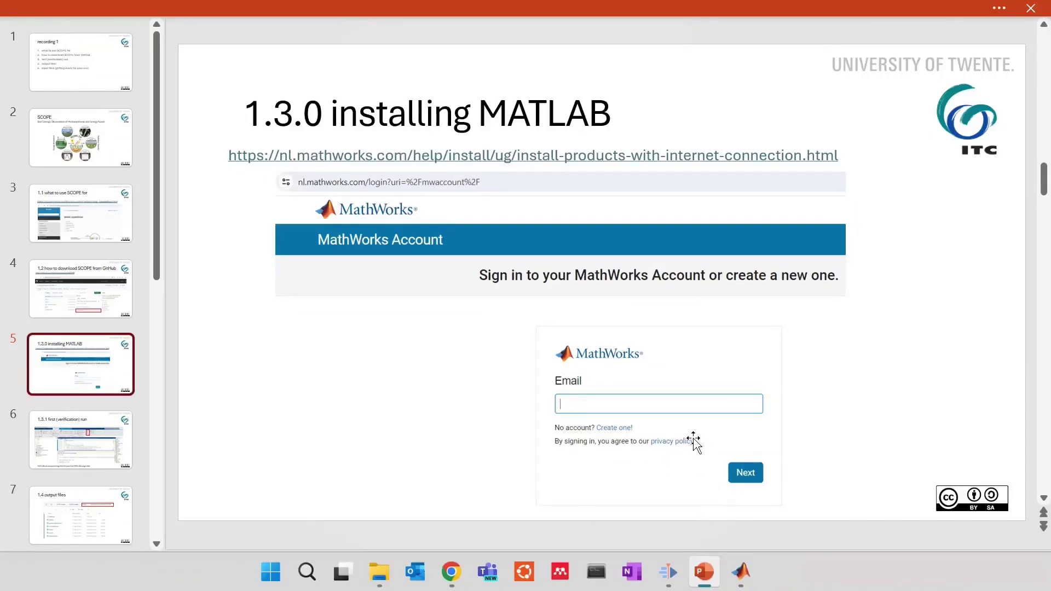
# Show slide 6, run SCOPE.m in MATLAB, and highlight the message that output matches the verification data
pyautogui.click(96, 449)
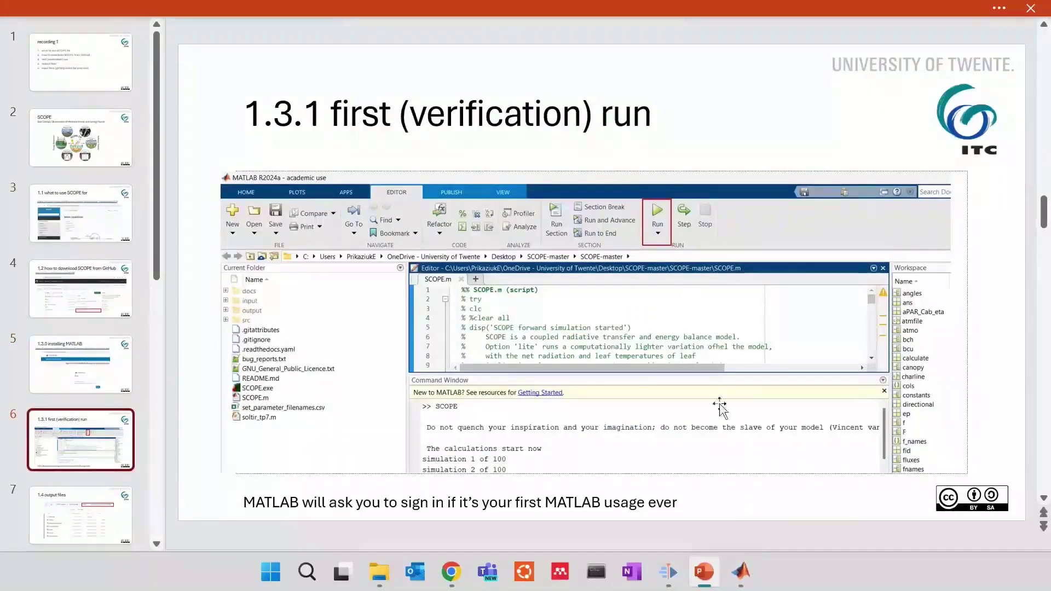
pyautogui.click(742, 572)
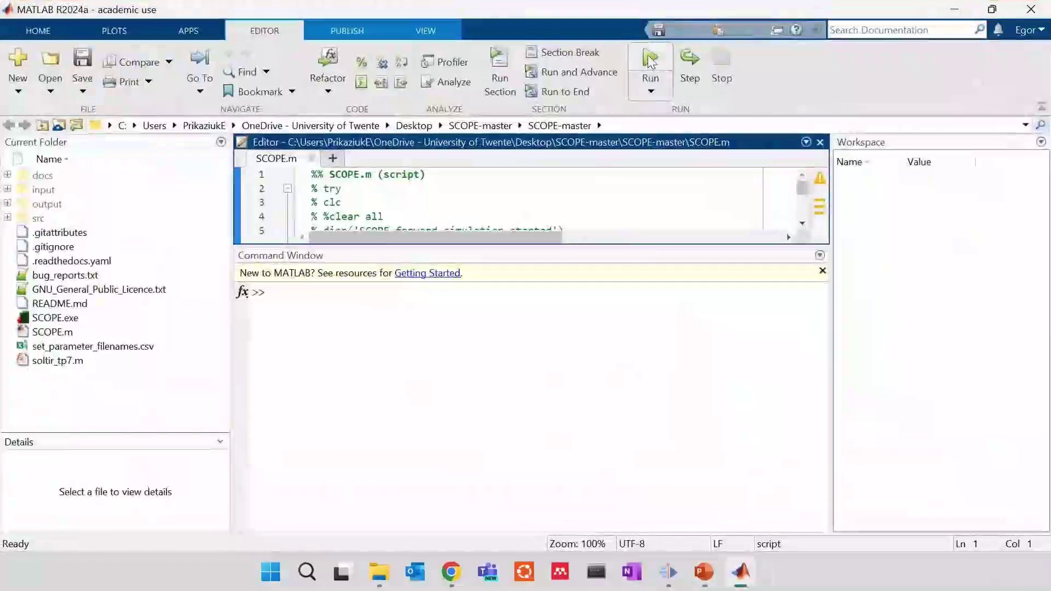
pyautogui.moveTo(478, 248); pyautogui.dragTo(481, 363)
pyautogui.click(654, 63)
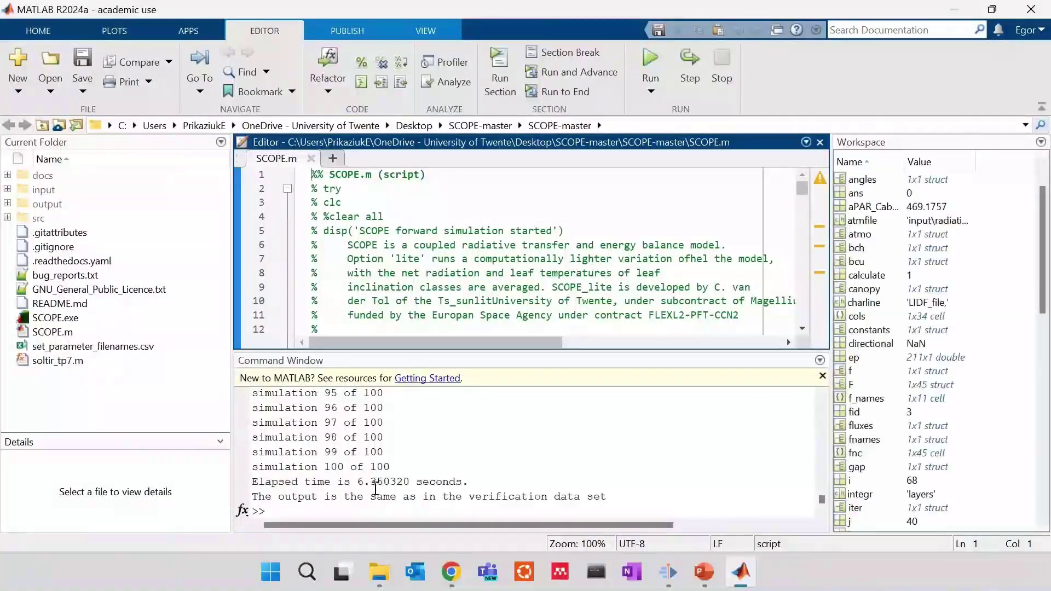
pyautogui.moveTo(254, 499); pyautogui.dragTo(667, 508)
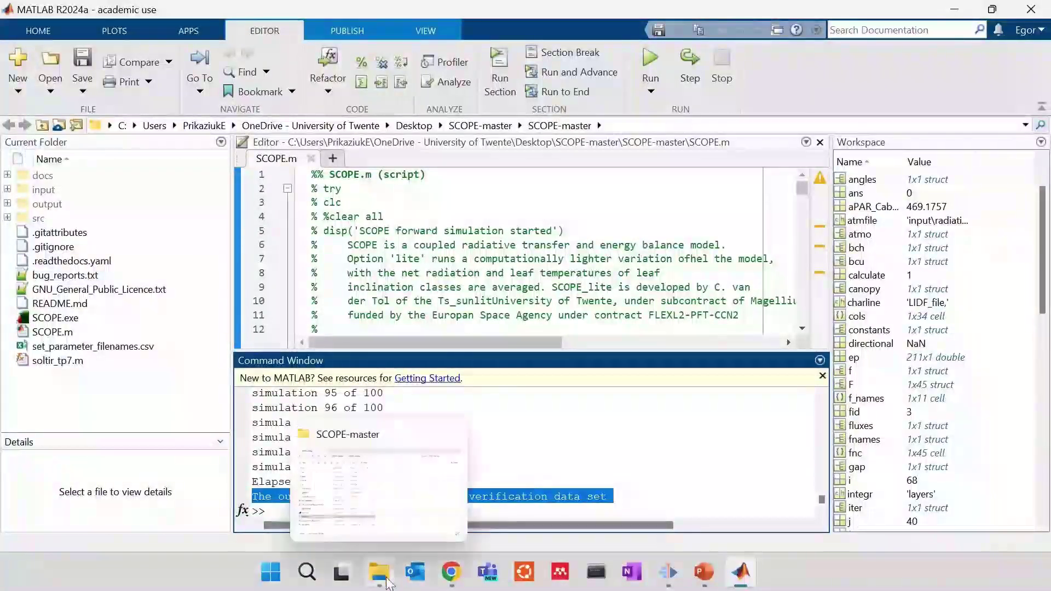
pyautogui.click(383, 560)
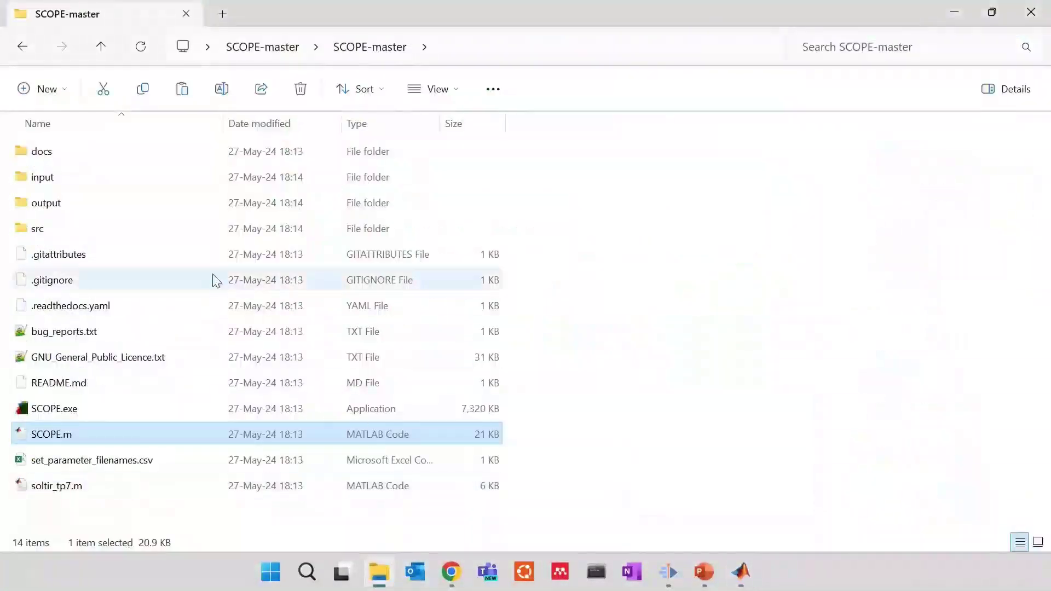
pyautogui.doubleClick(115, 197)
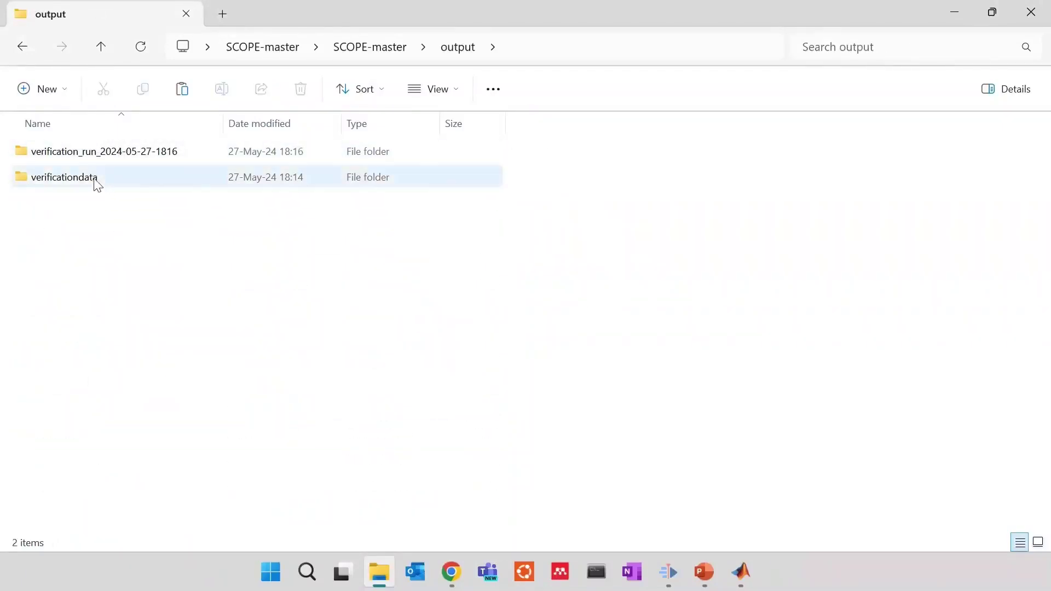
pyautogui.click(96, 183)
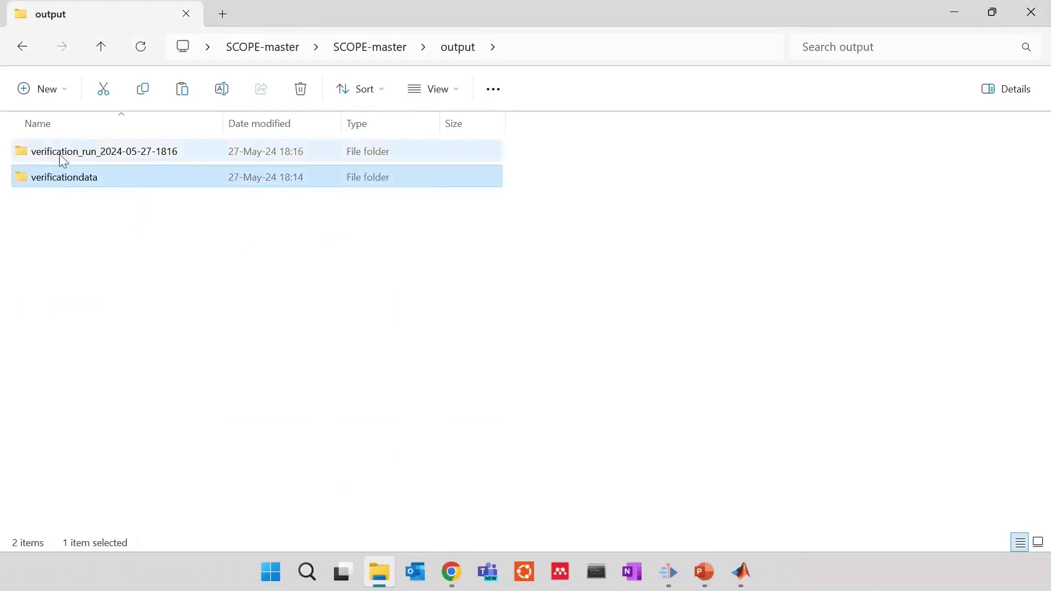
pyautogui.moveTo(140, 156)
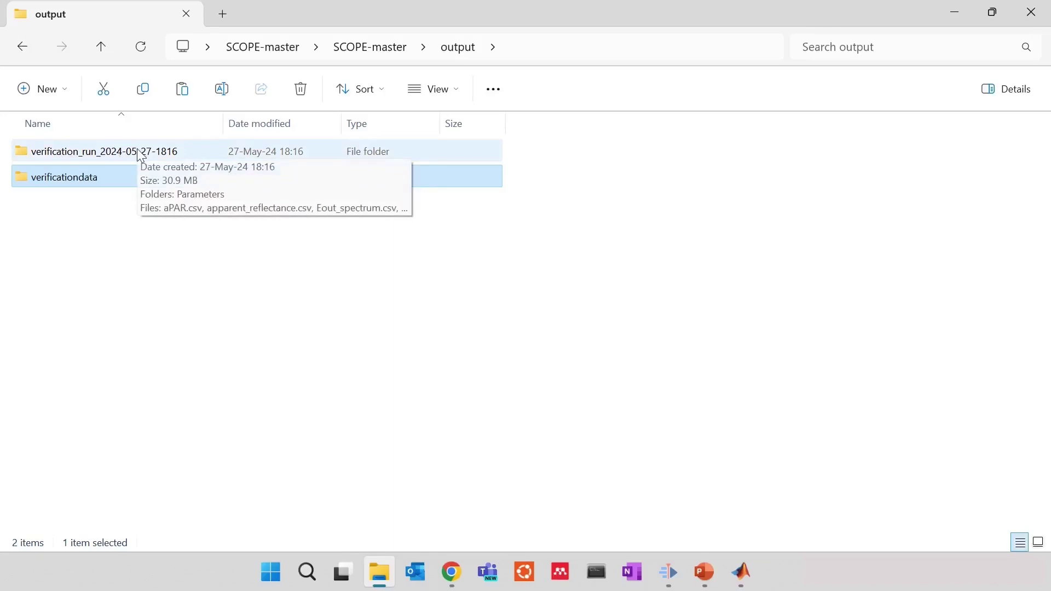
pyautogui.doubleClick(141, 156)
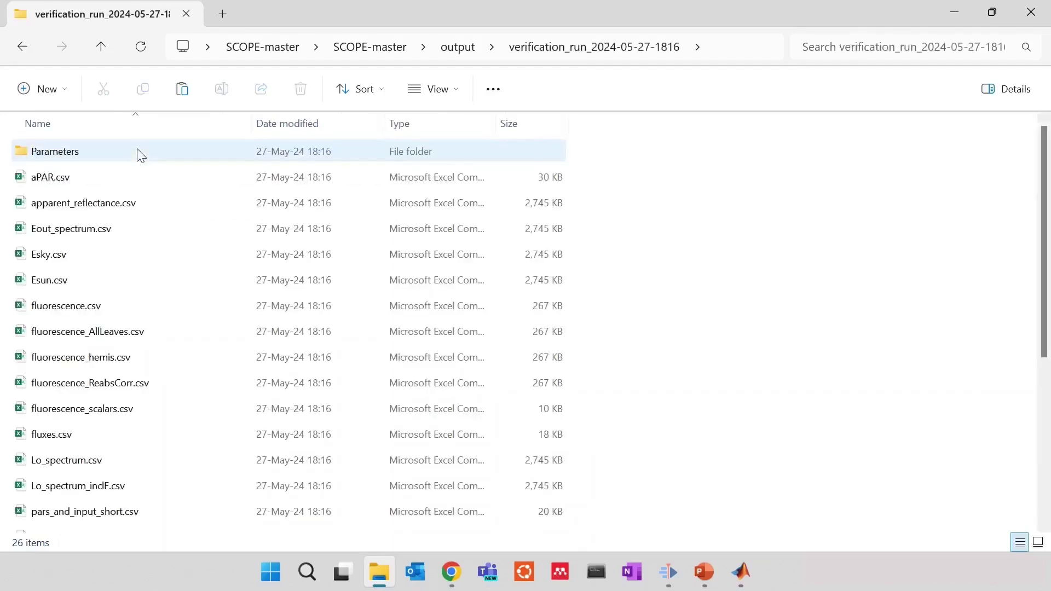
pyautogui.scroll(-4, 143, 195)
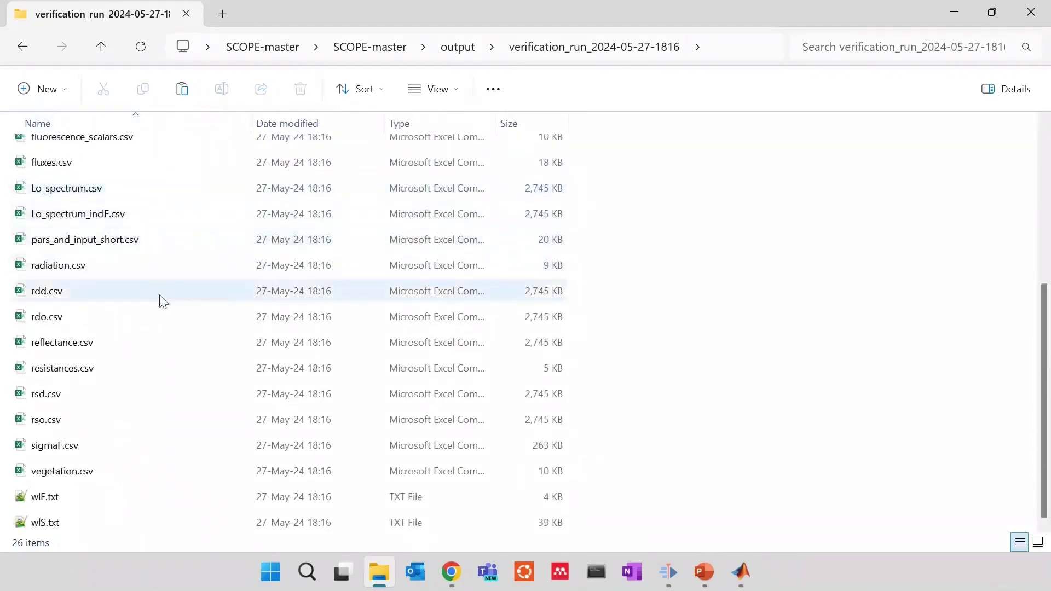
pyautogui.scroll(4, 167, 521)
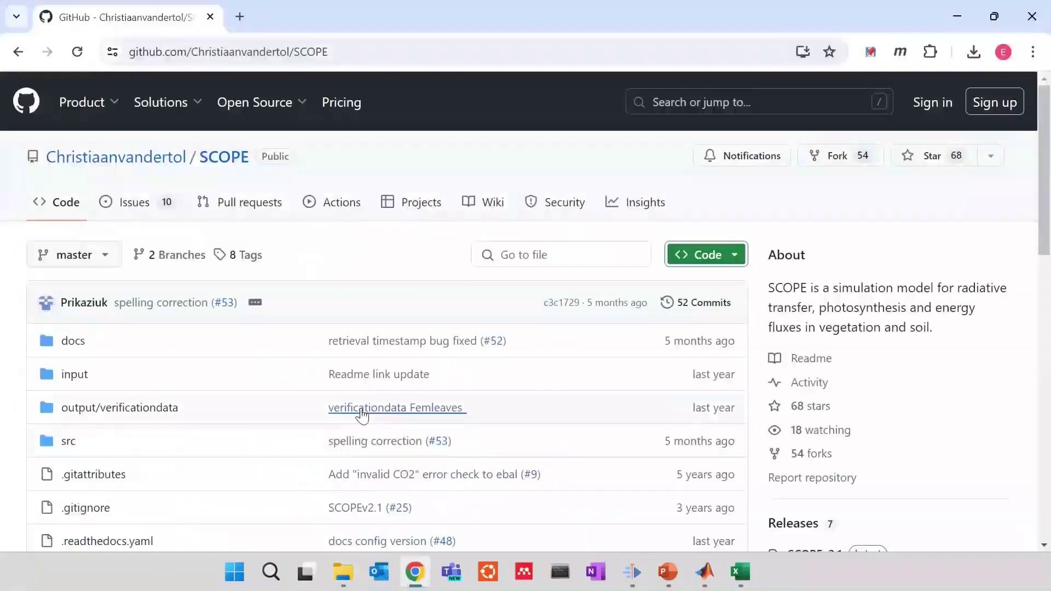
pyautogui.scroll(-10, 362, 415)
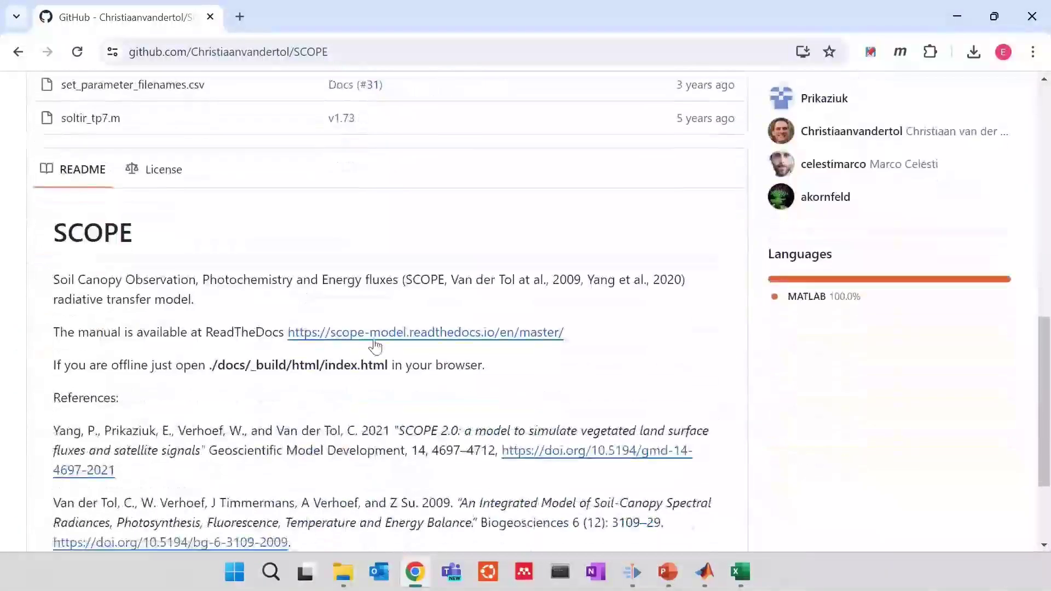
# Open the SCOPE Output files docs at vegetation.csv and find Actot, the canopy net photosynthesis
pyautogui.click(378, 334)
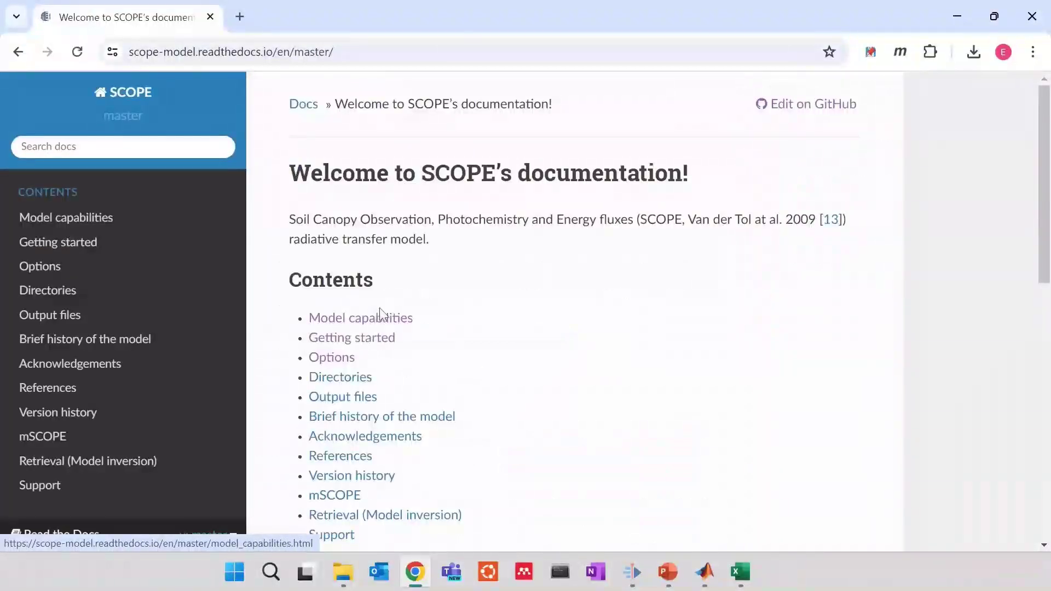
pyautogui.click(50, 315)
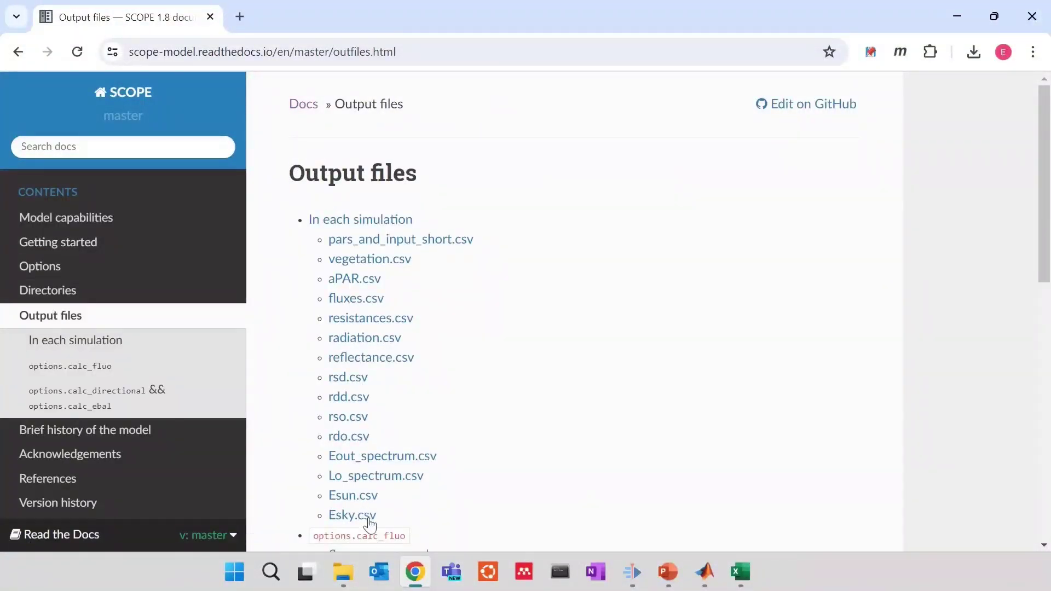
pyautogui.click(386, 262)
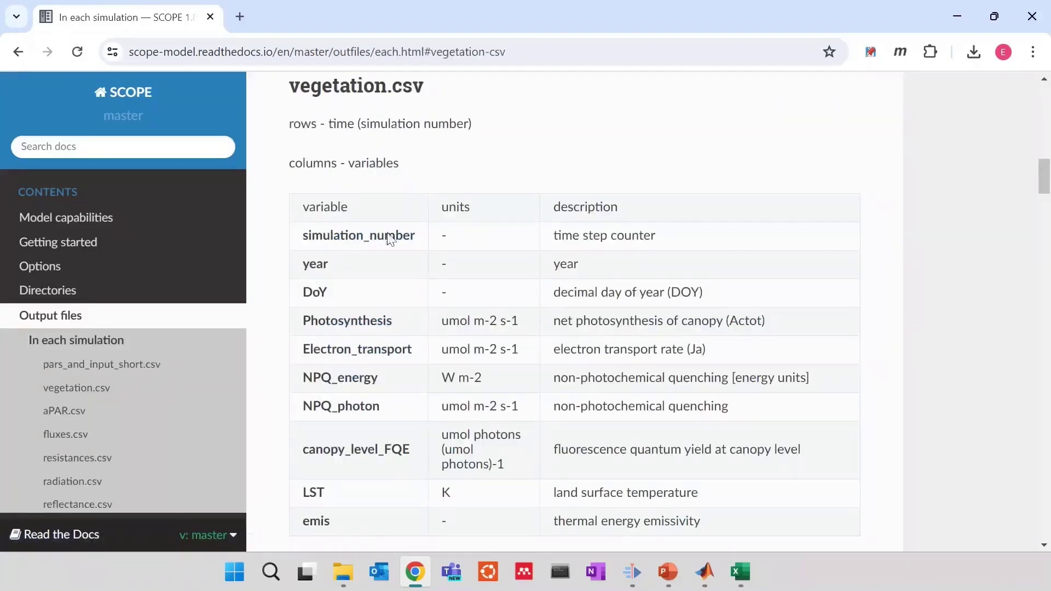
pyautogui.scroll(-2, 458, 267)
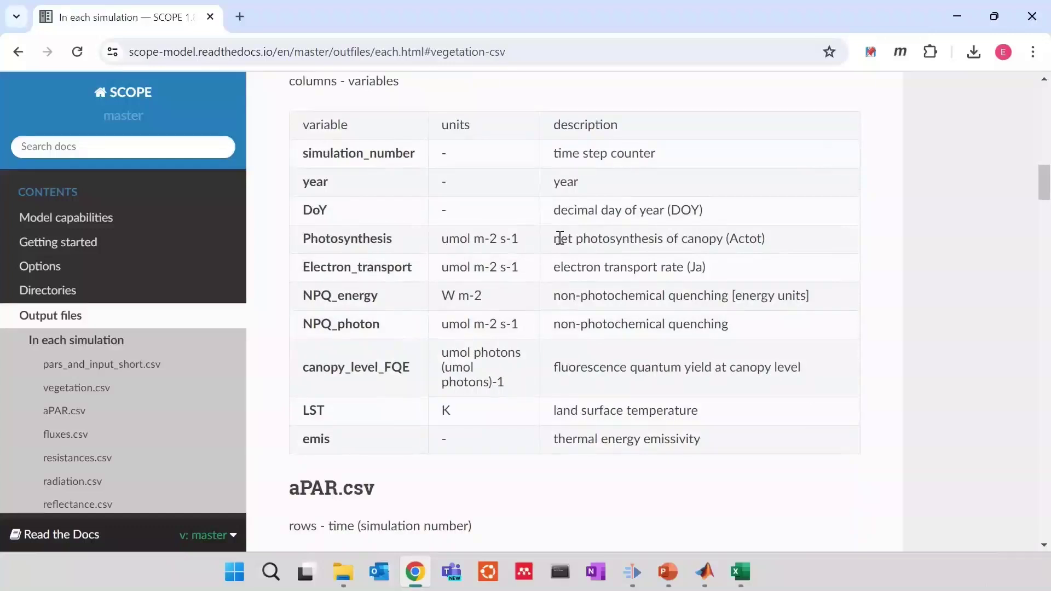
pyautogui.moveTo(561, 238); pyautogui.dragTo(790, 254)
pyautogui.doubleClick(748, 235)
pyautogui.scroll(-5, 741, 312)
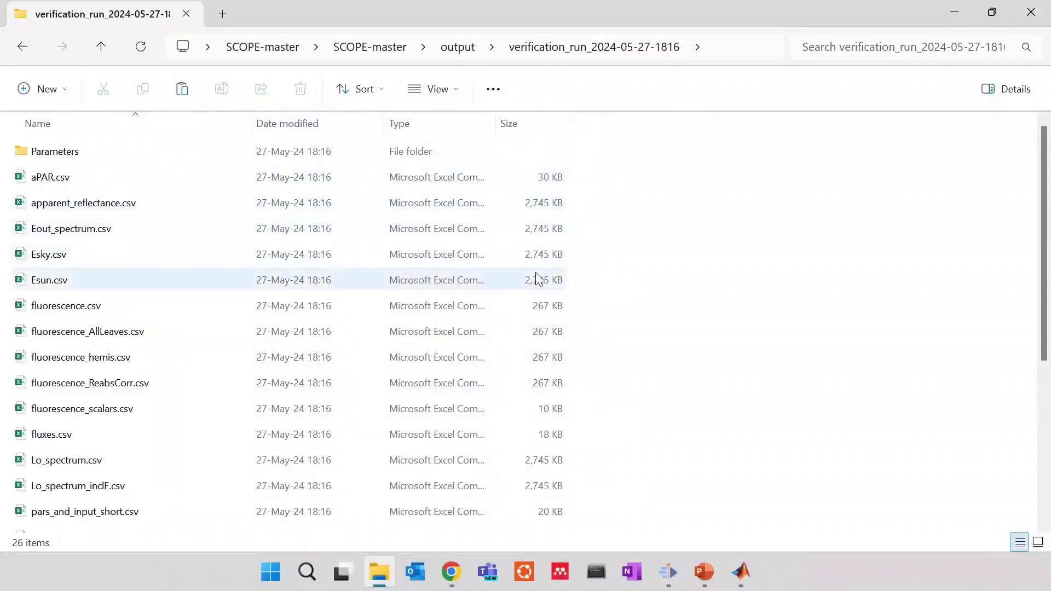
pyautogui.click(537, 211)
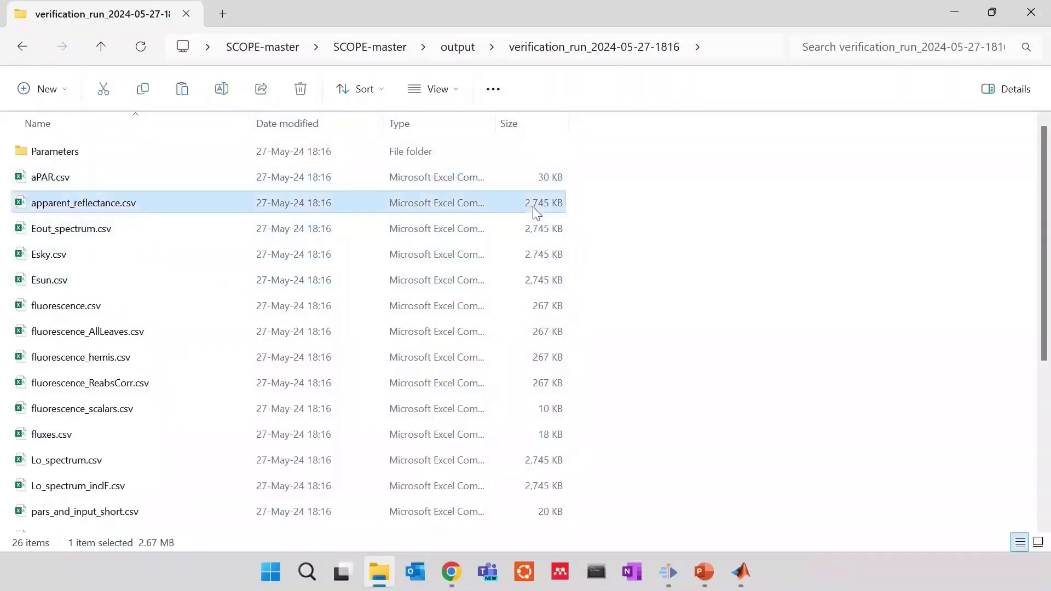
pyautogui.keyDown('shift'); pyautogui.click(527, 274); pyautogui.keyUp('shift')
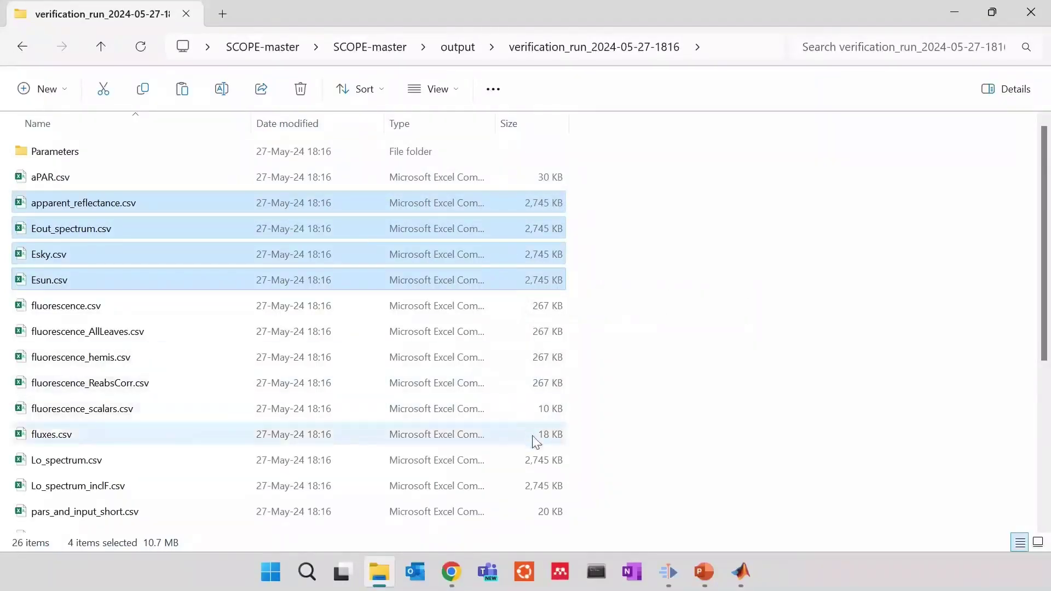
pyautogui.click(535, 464)
pyautogui.click(534, 482)
pyautogui.scroll(-2, 533, 477)
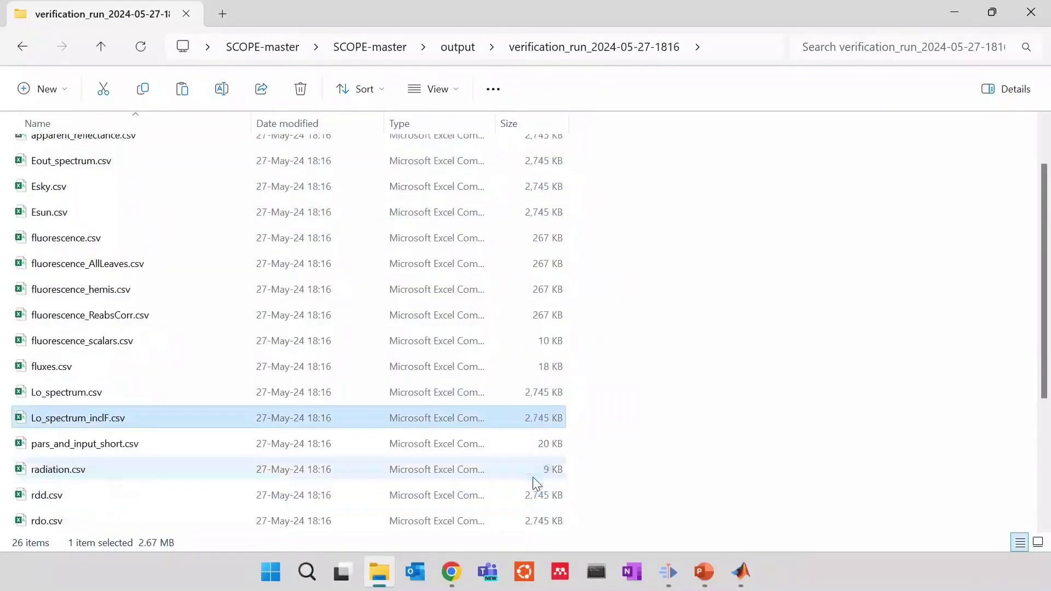
pyautogui.click(529, 517)
pyautogui.scroll(-1, 529, 518)
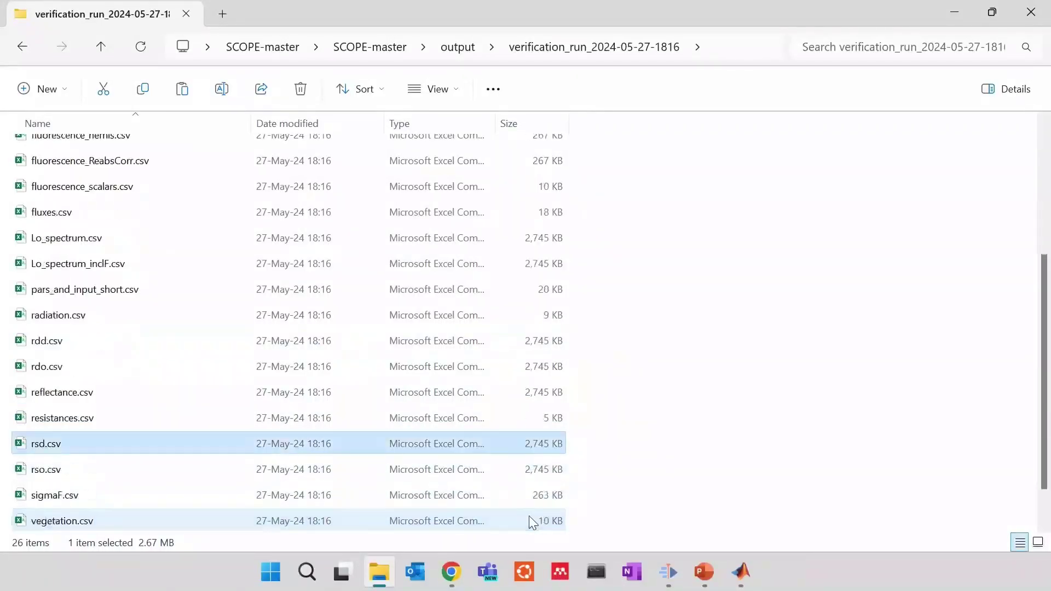
pyautogui.scroll(-1, 202, 507)
pyautogui.click(200, 500)
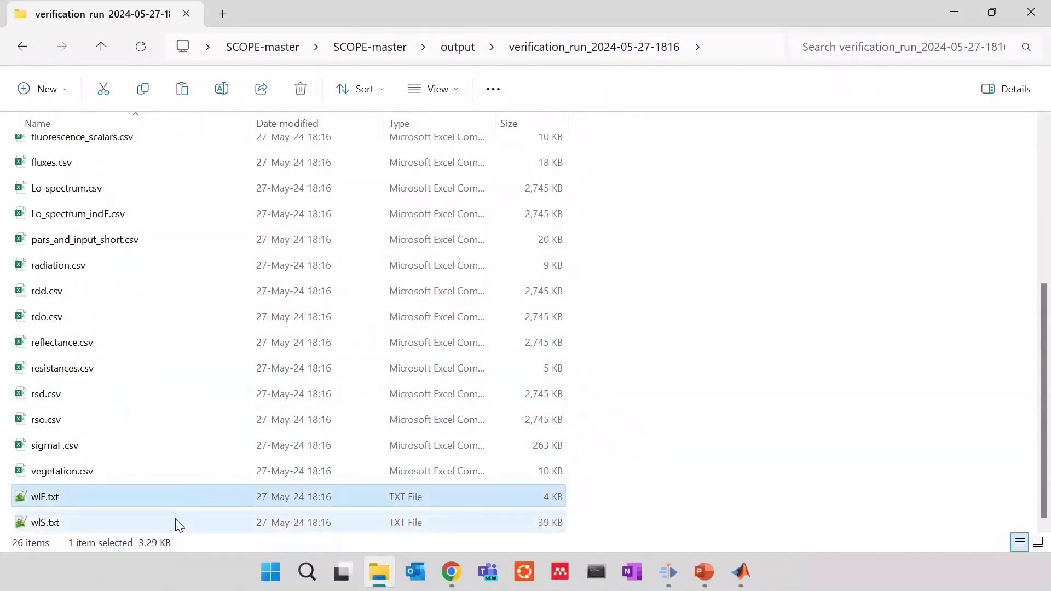
pyautogui.click(179, 526)
pyautogui.scroll(4, 656, 467)
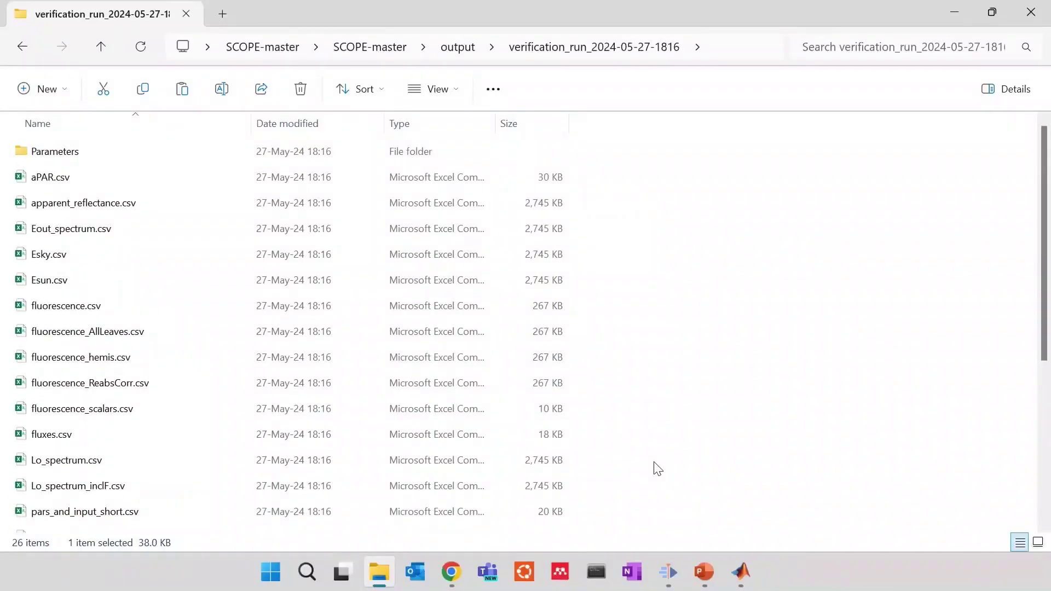
pyautogui.click(458, 177)
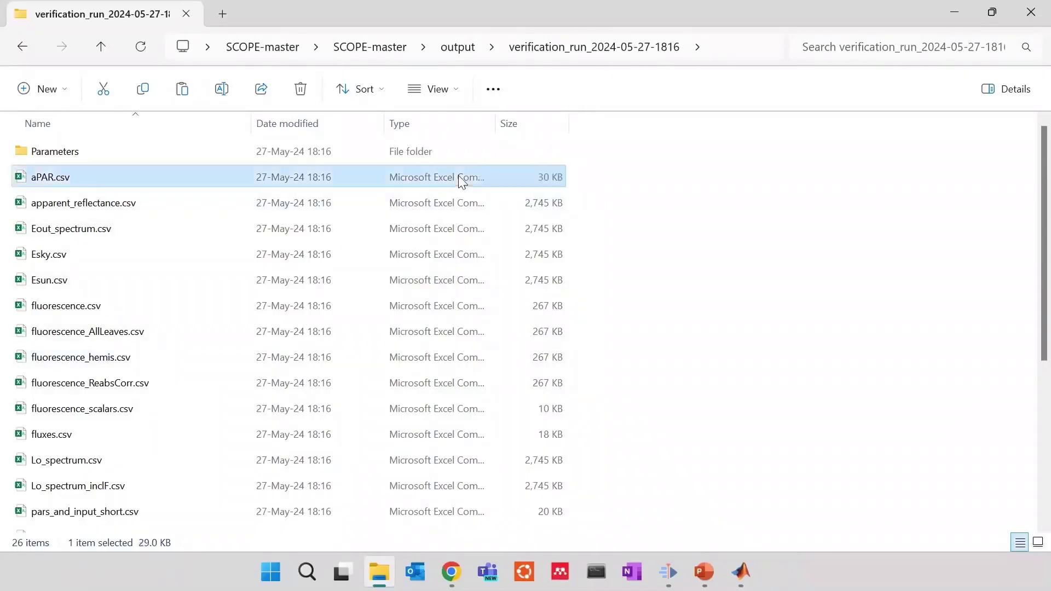
pyautogui.click(492, 408)
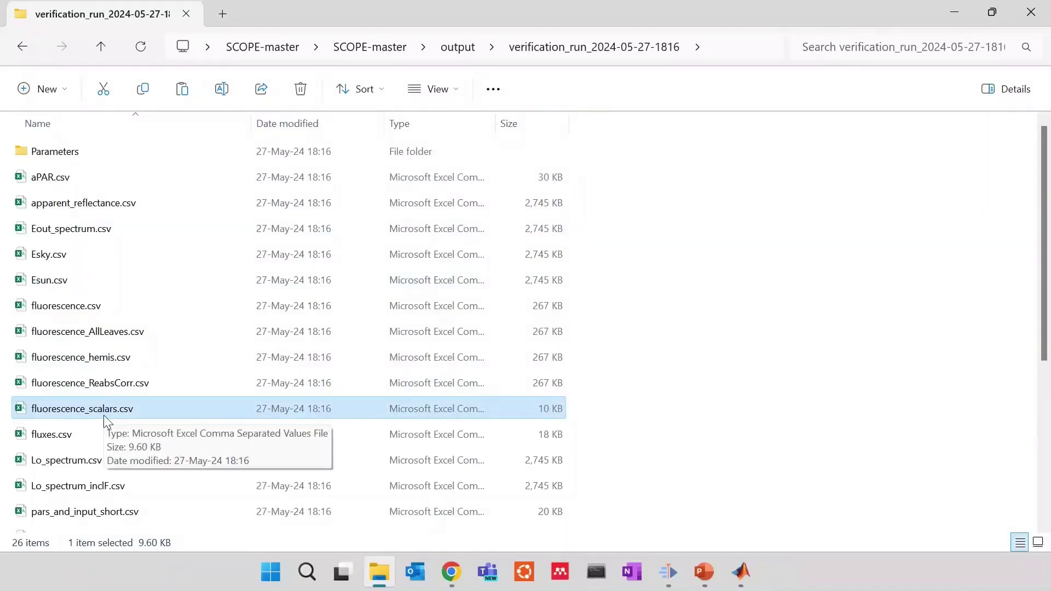
pyautogui.scroll(-4, 107, 417)
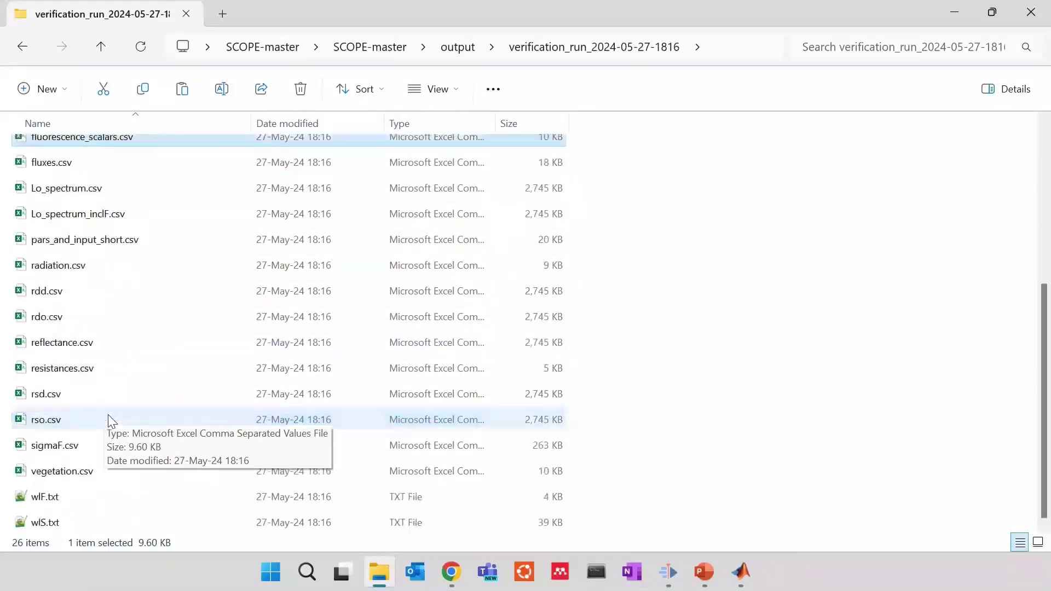
# Open vegetation.csv full-screen, widen the Photosynthesis column D, and dismiss the data-loss warning
pyautogui.doubleClick(126, 469)
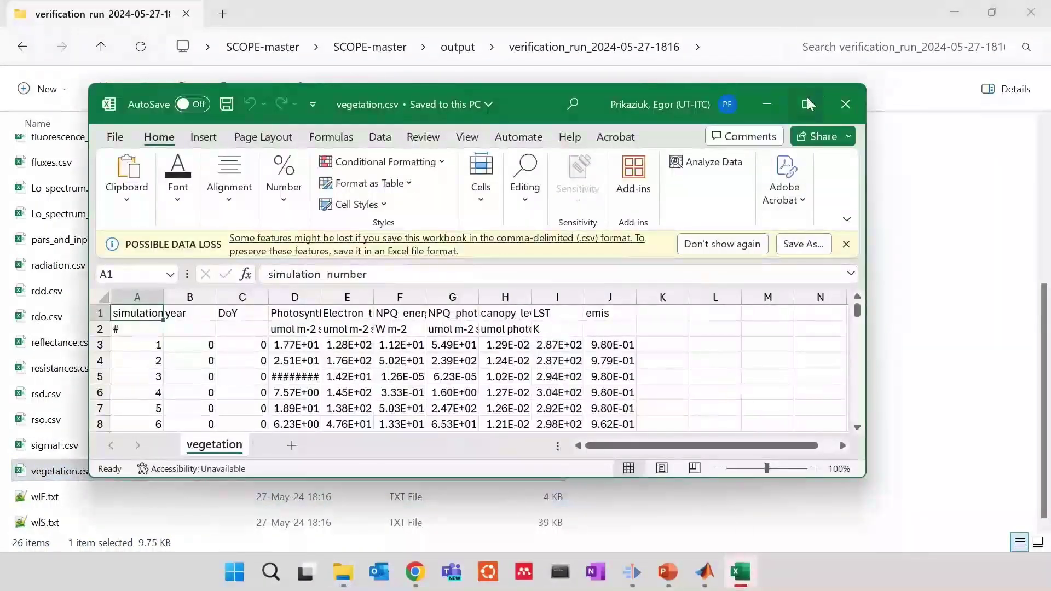
pyautogui.click(807, 100)
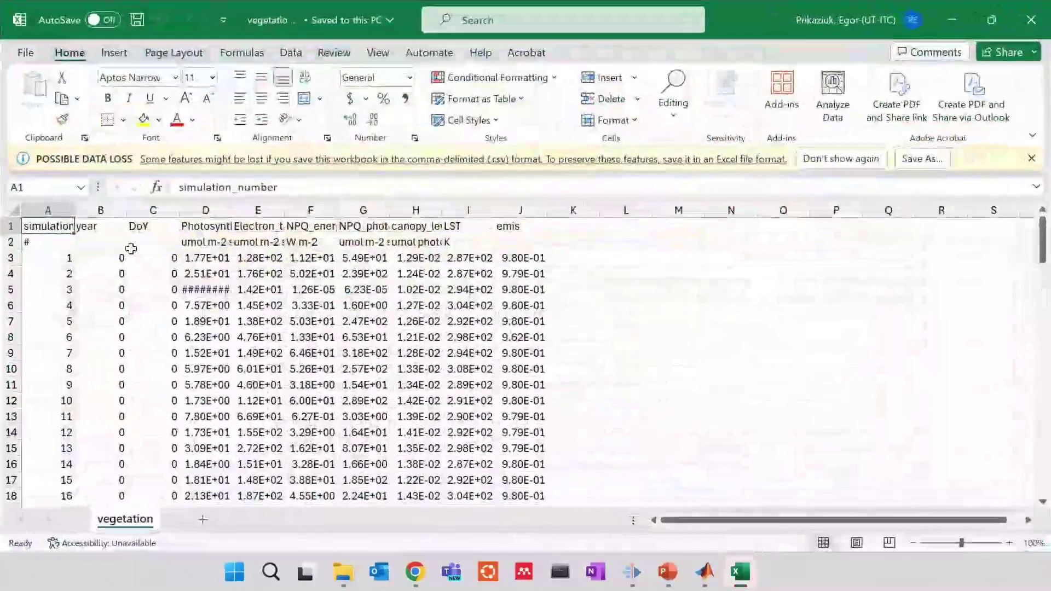
pyautogui.hotkey('shift', 'space')
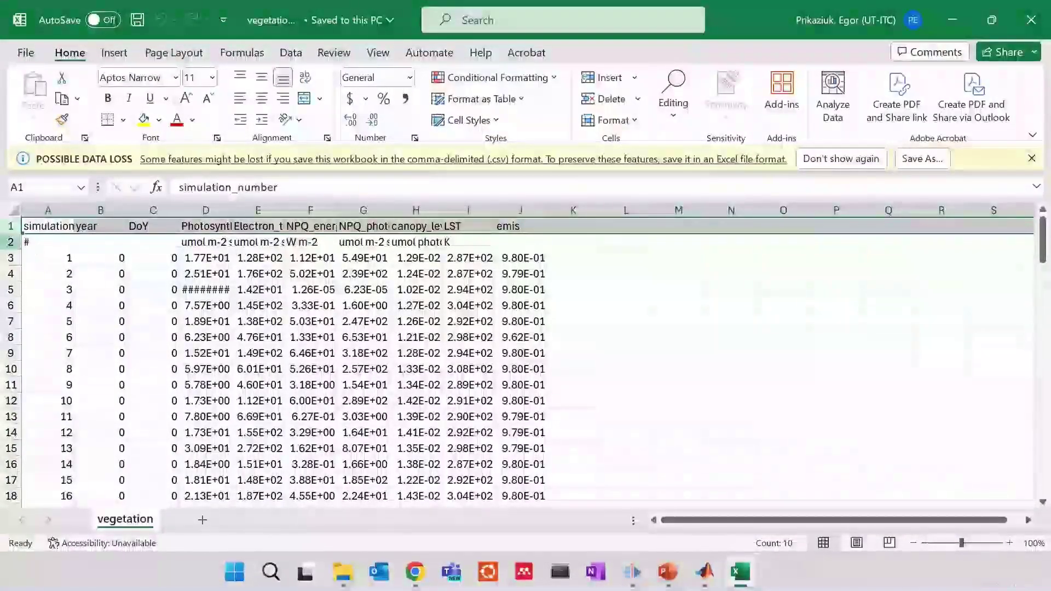
pyautogui.click(11, 242)
pyautogui.moveTo(232, 210); pyautogui.dragTo(487, 210)
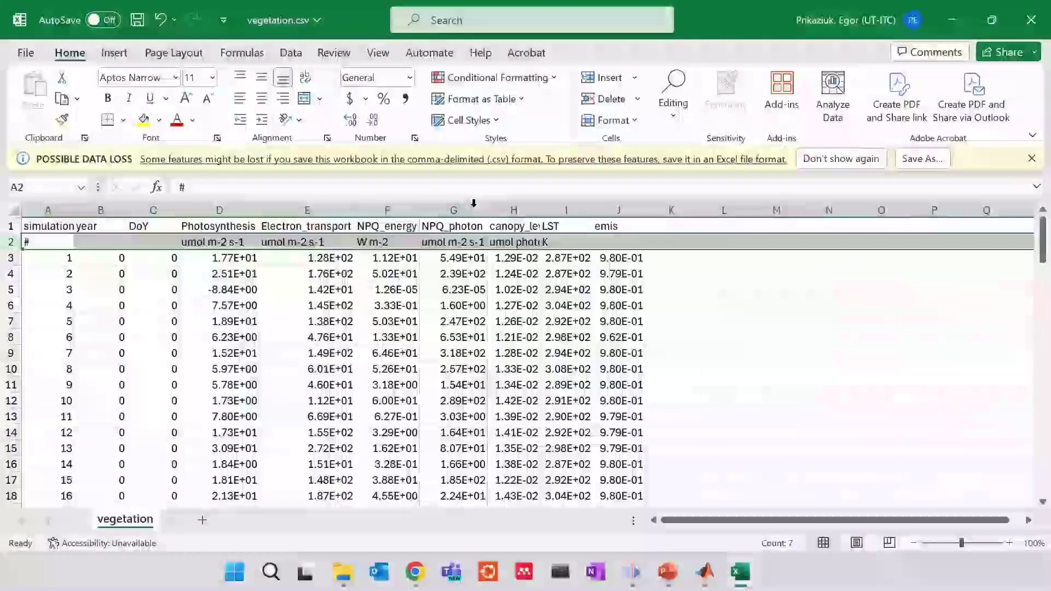
pyautogui.click(1032, 159)
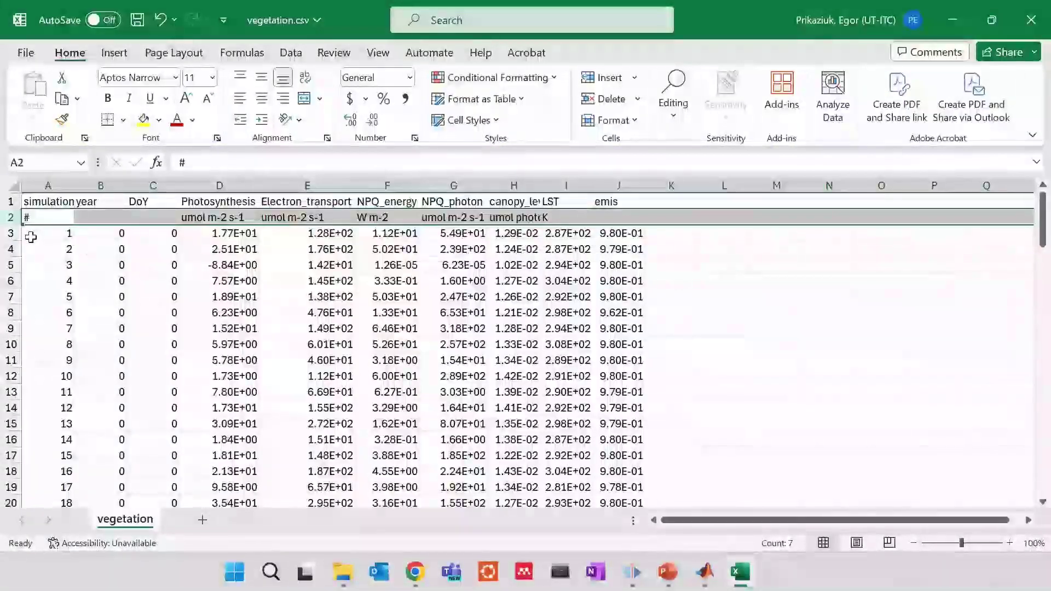
# Review the simulation, year and DoY values down to simulation 100
pyautogui.moveTo(31, 235); pyautogui.dragTo(159, 440)
pyautogui.scroll(-20, 97, 438)
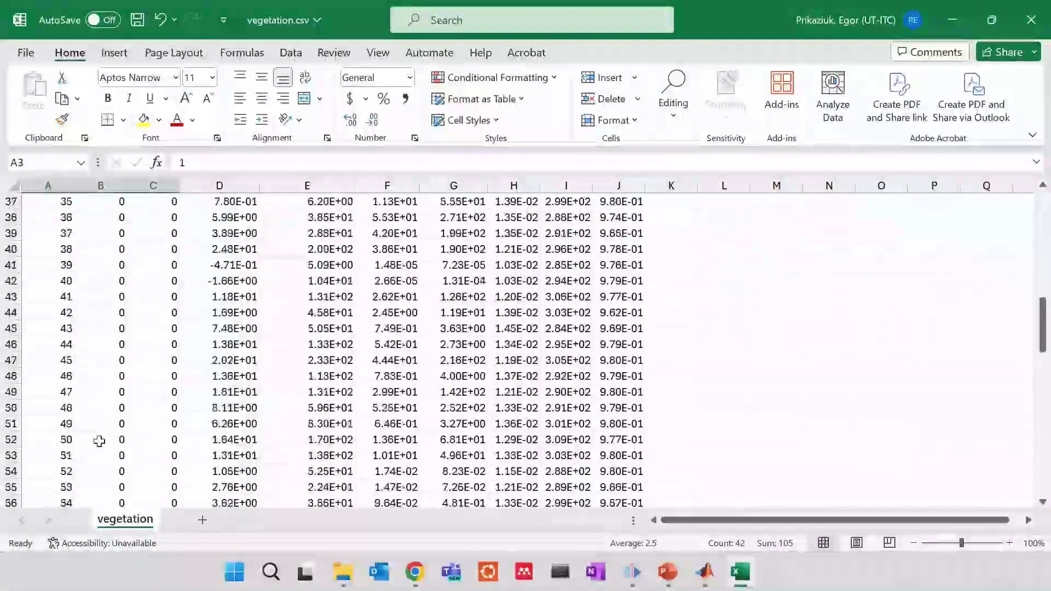
pyautogui.scroll(-8, 97, 438)
pyautogui.scroll(4, 82, 371)
pyautogui.click(11, 376)
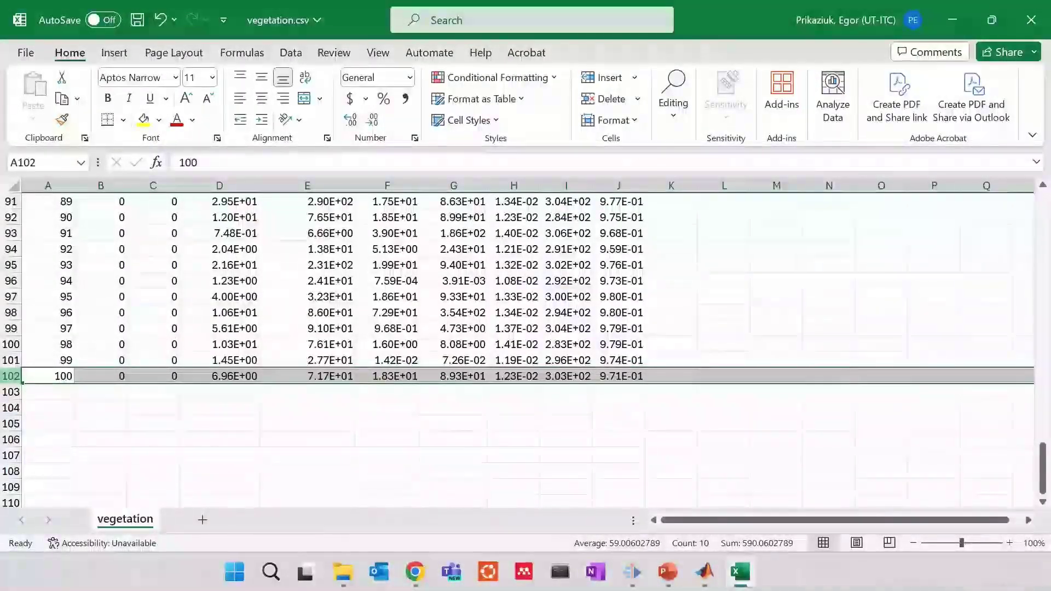
pyautogui.scroll(20, 15, 377)
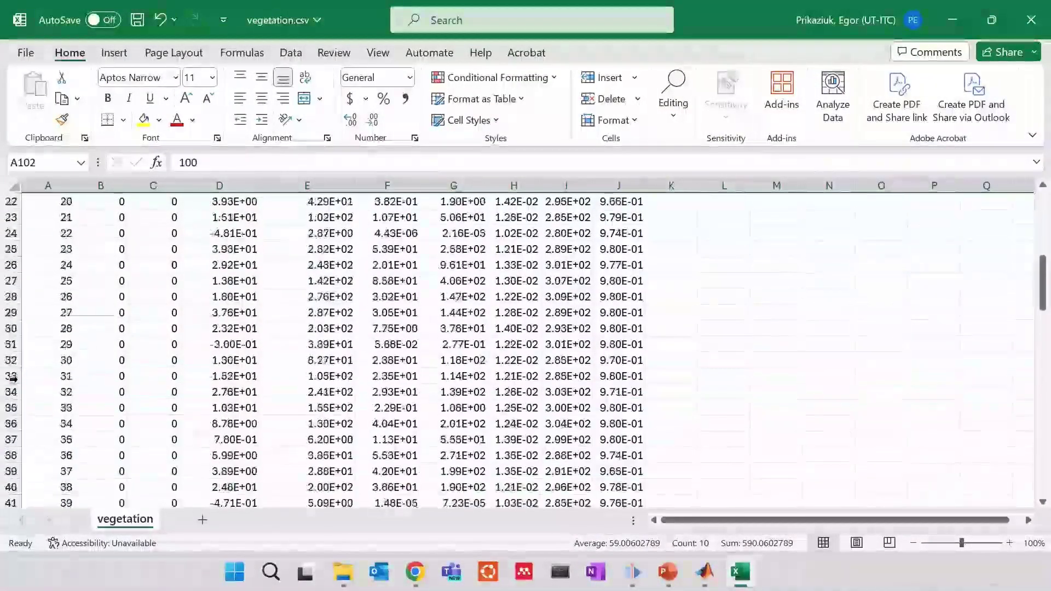
# Insert a scatter chart of the Photosynthesis column D
pyautogui.click(245, 185)
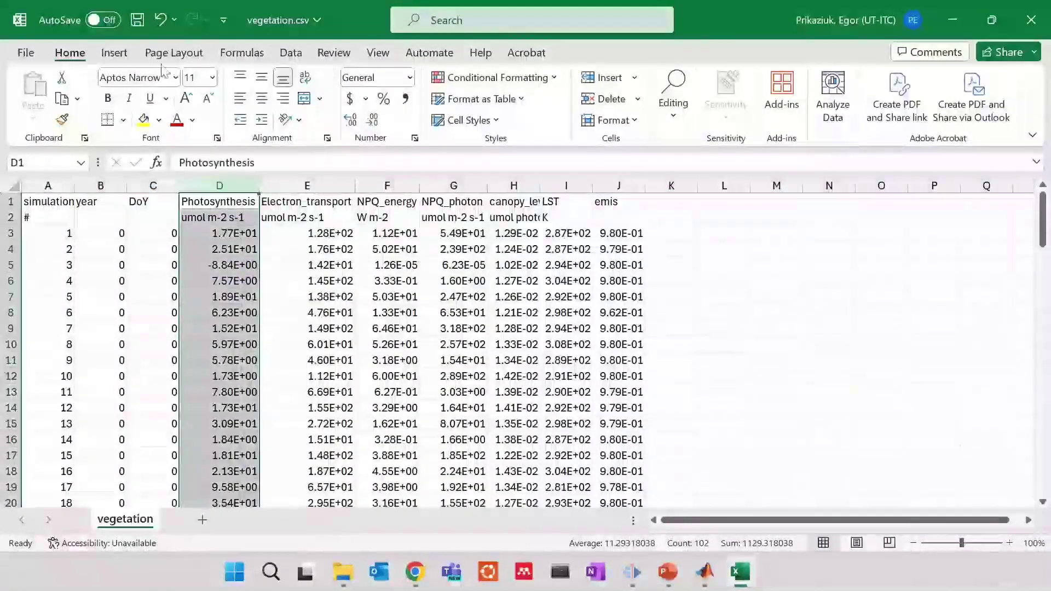
pyautogui.click(121, 54)
pyautogui.click(369, 119)
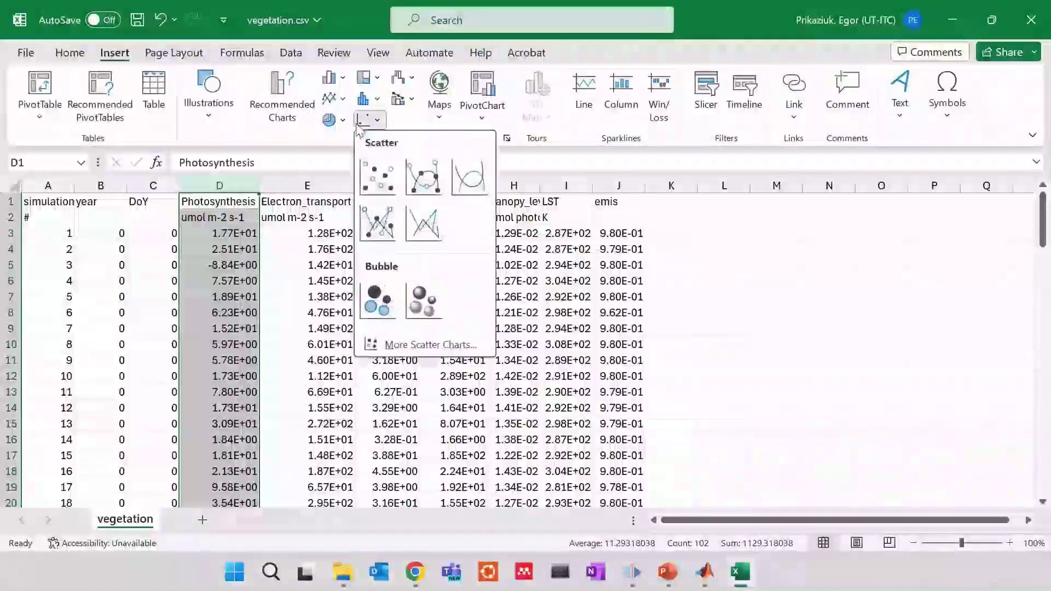
pyautogui.click(382, 164)
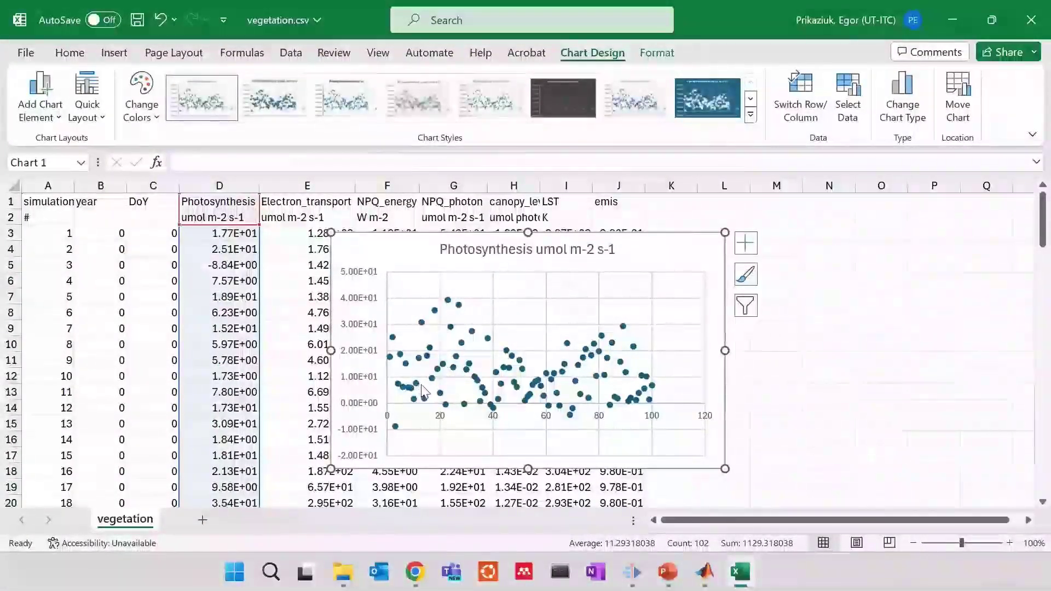
# Move the chart right past column K and check the DoY and Photosynthesis values in row 3
pyautogui.moveTo(395, 432)
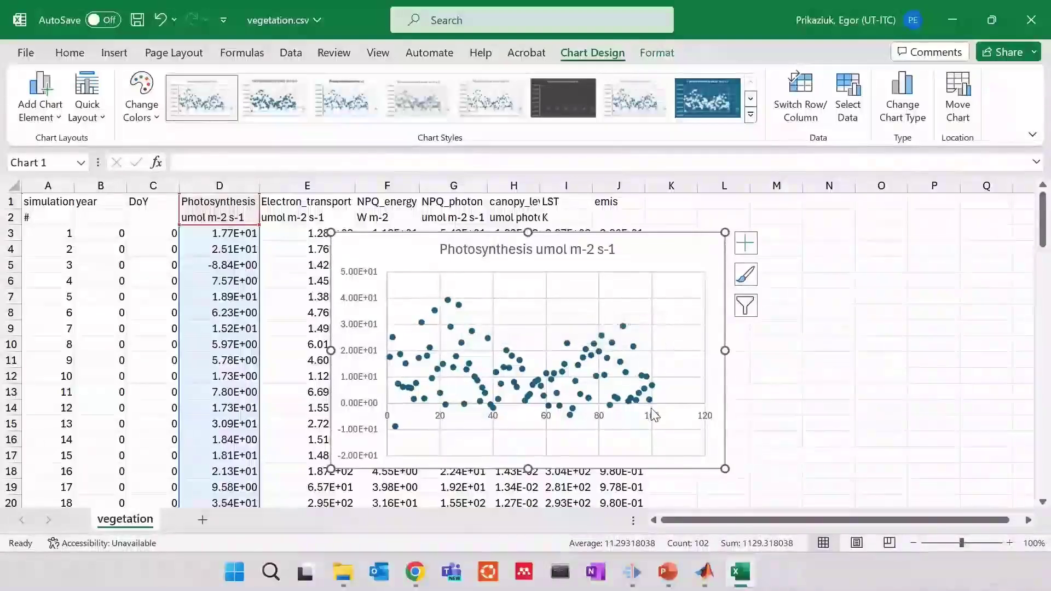
pyautogui.moveTo(666, 247); pyautogui.dragTo(853, 247)
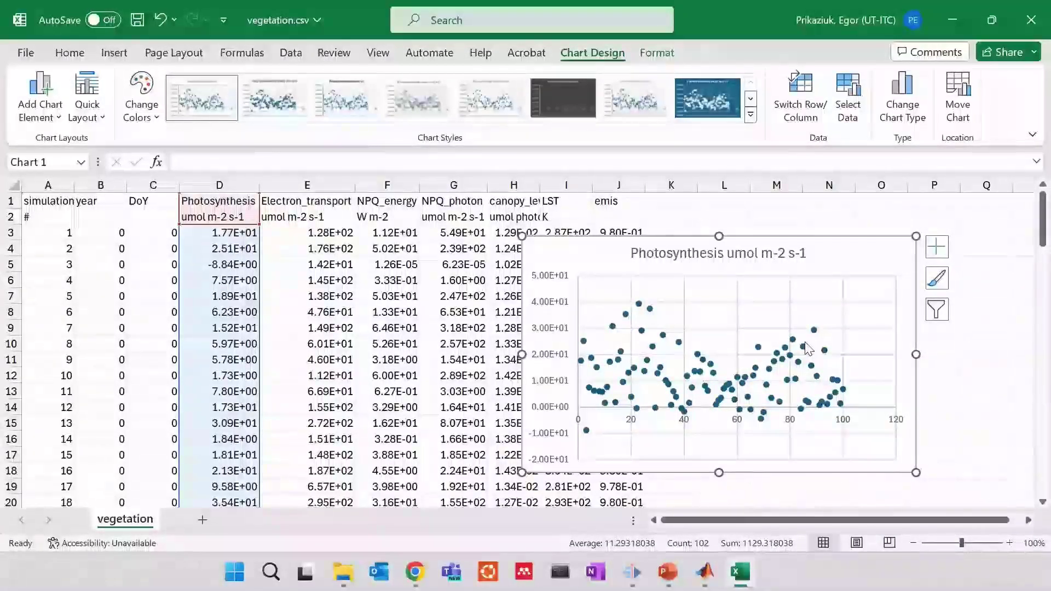
pyautogui.click(53, 232)
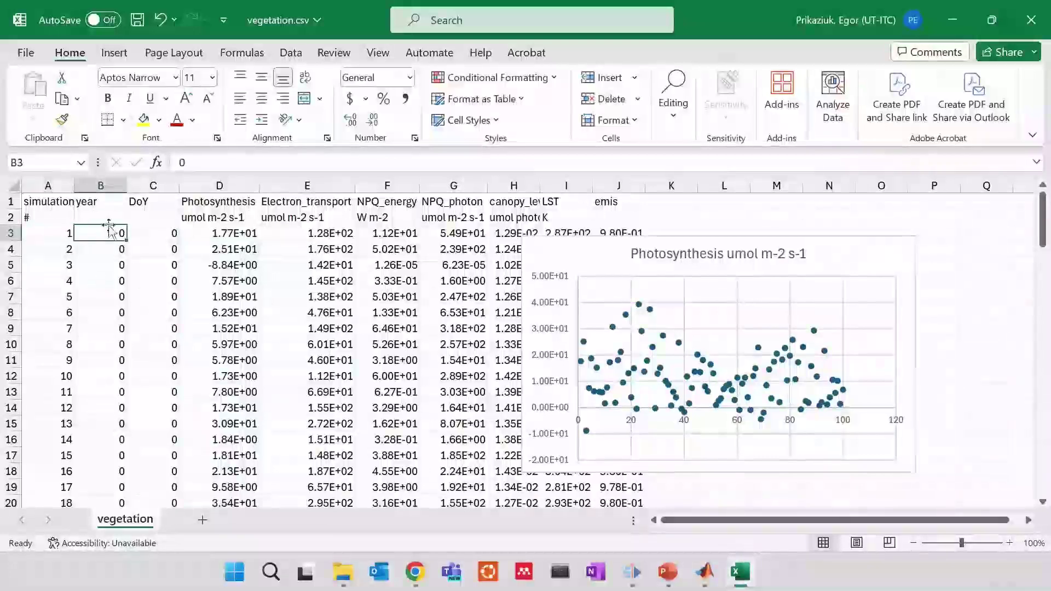
pyautogui.click(159, 234)
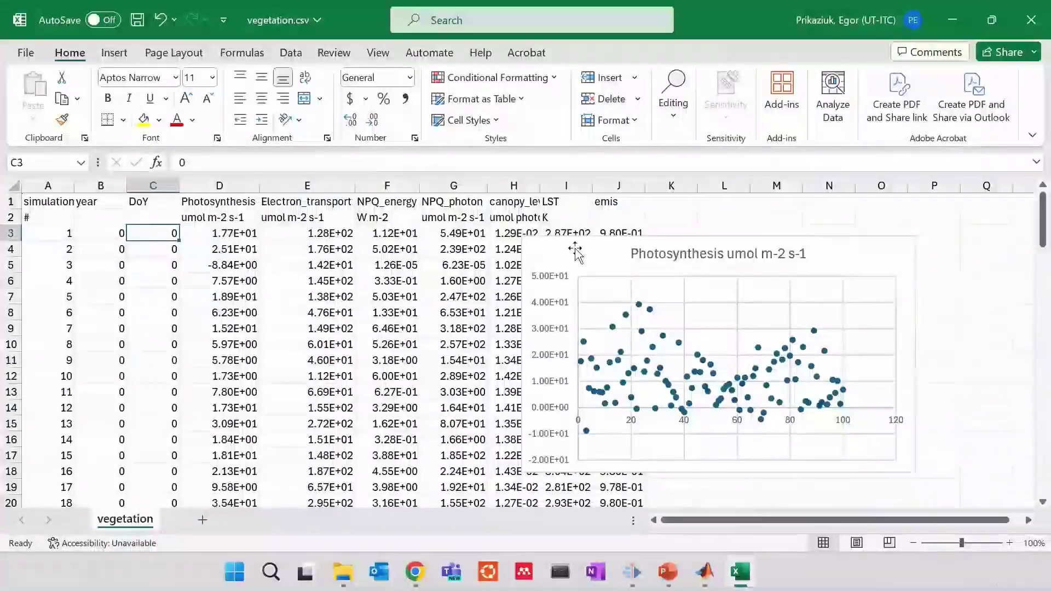
pyautogui.moveTo(579, 252); pyautogui.dragTo(746, 240)
pyautogui.click(219, 233)
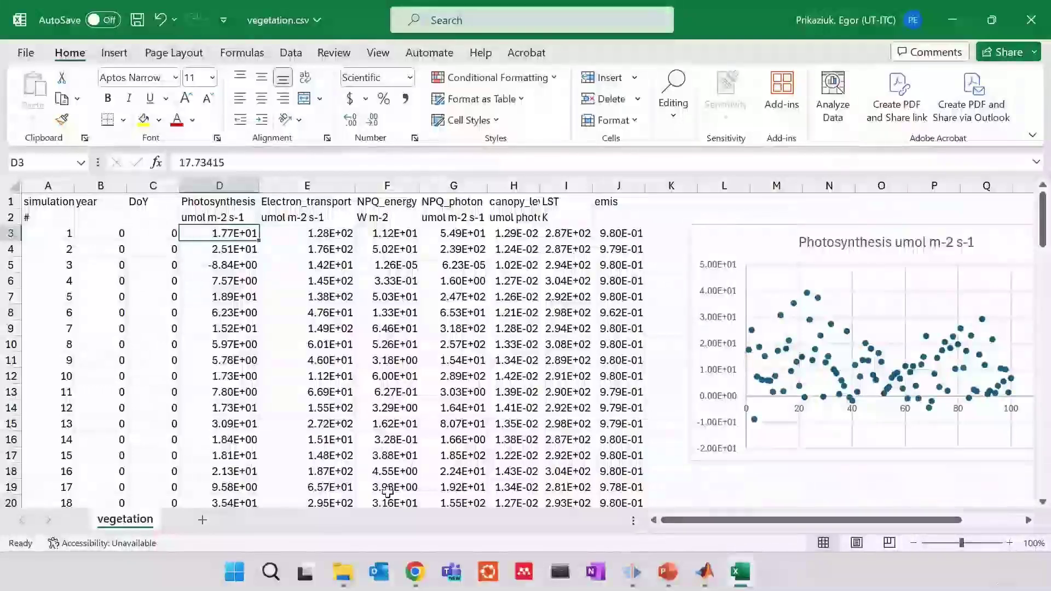
# Open pars_and_input_short.csv beside vegetation.csv, compare them, then return to the output files slide
pyautogui.click(343, 572)
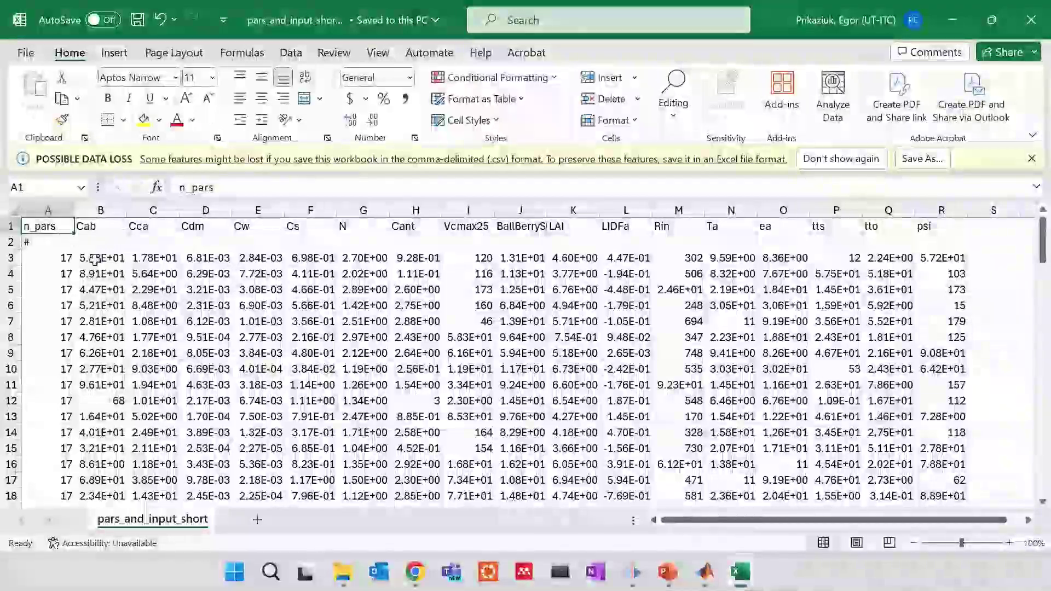
pyautogui.moveTo(86, 227); pyautogui.dragTo(943, 265)
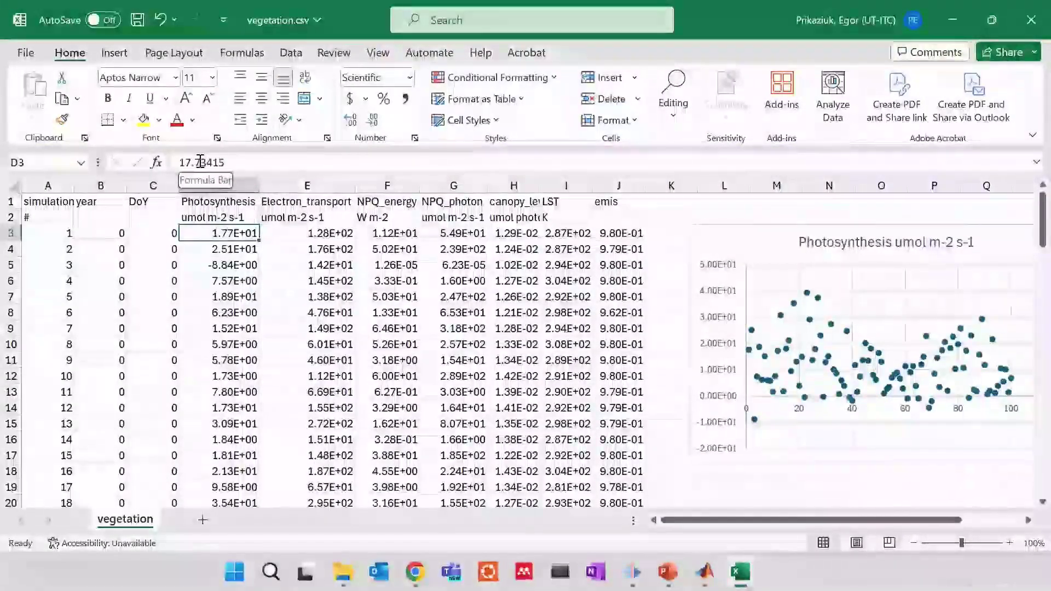
pyautogui.click(829, 489)
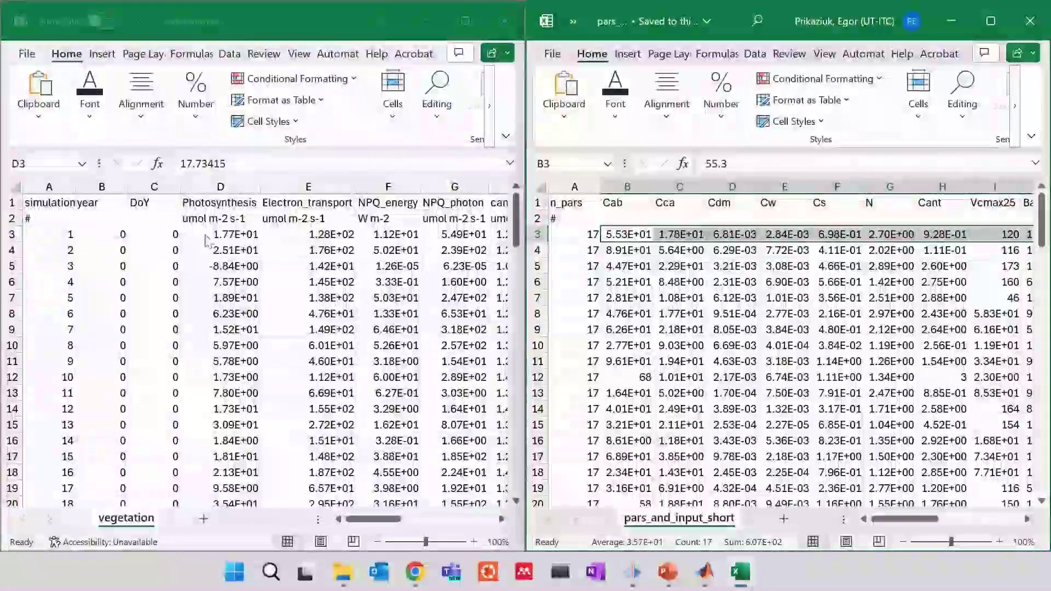
pyautogui.hotkey('alt', 'Tab')
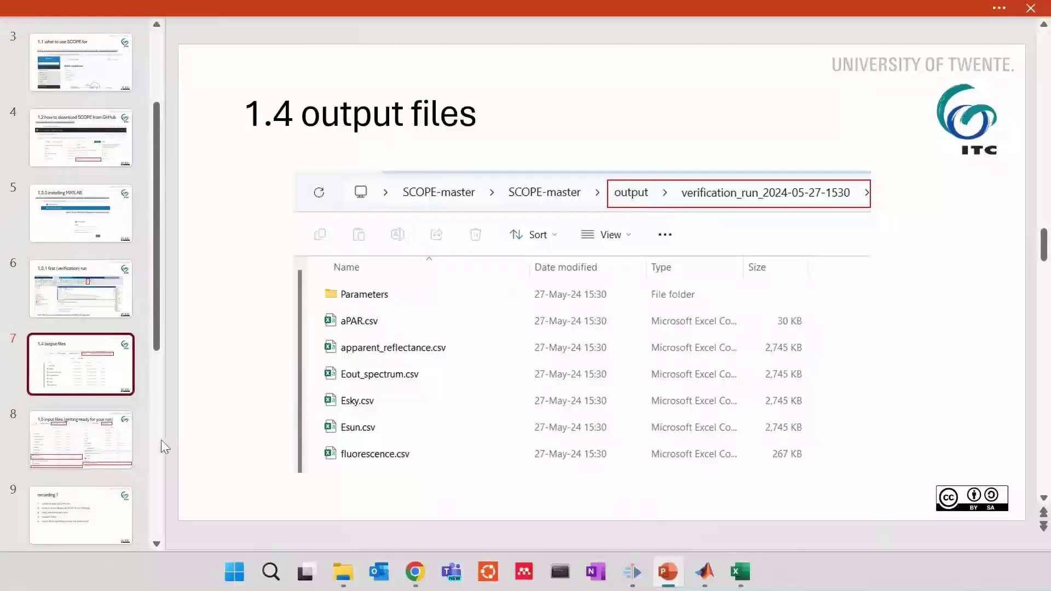
# Go to slide 8 on input files, then show the docs' 'Set the input in csv files' section
pyautogui.click(106, 440)
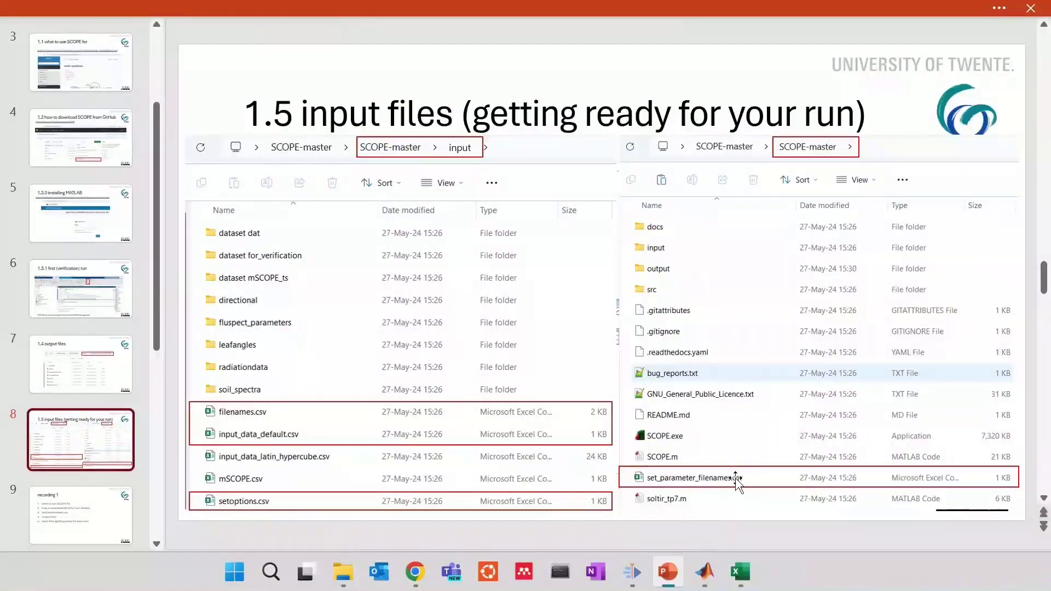
pyautogui.hotkey('alt', 'Tab')
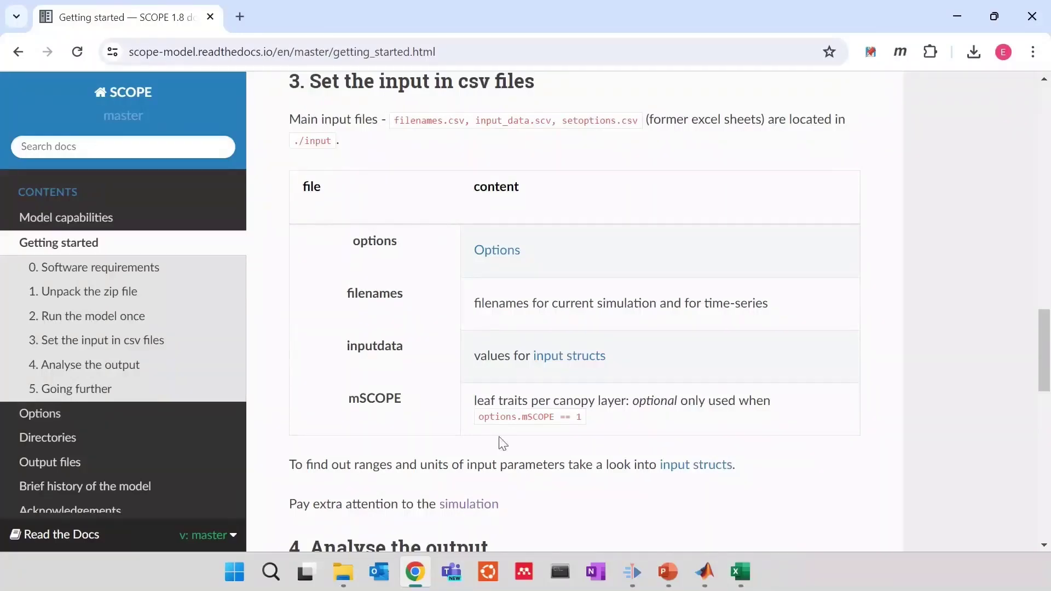
# Bring up setoptions.csv and review its option values and names
pyautogui.click(343, 572)
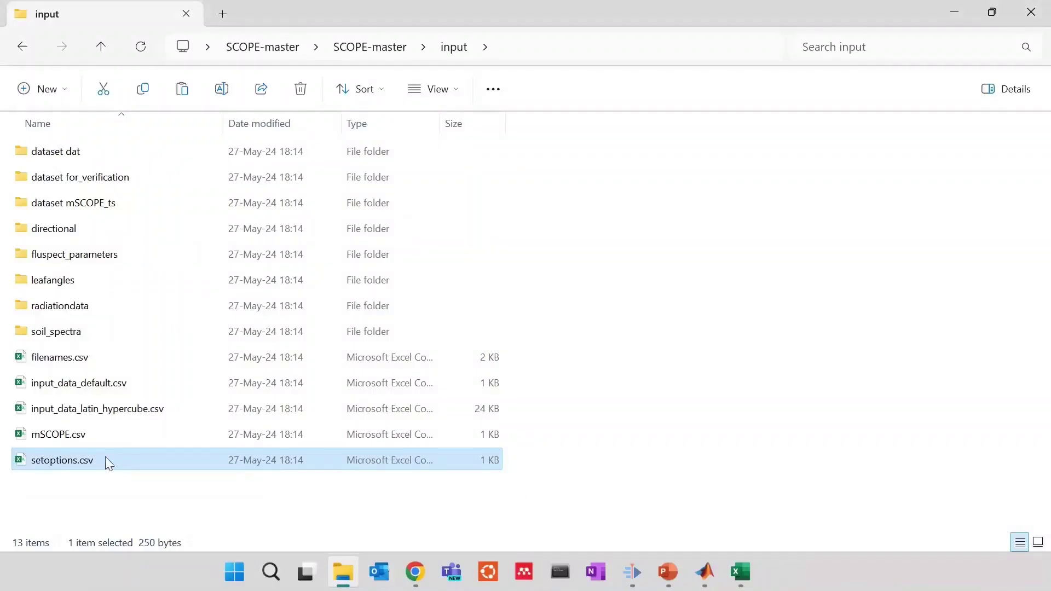
pyautogui.click(735, 571)
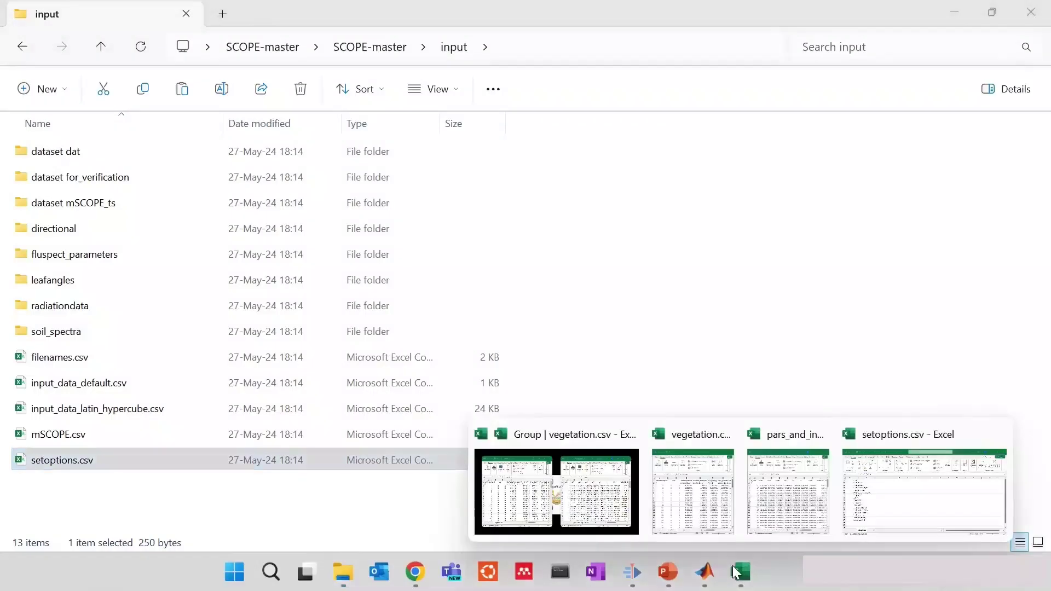
pyautogui.click(882, 499)
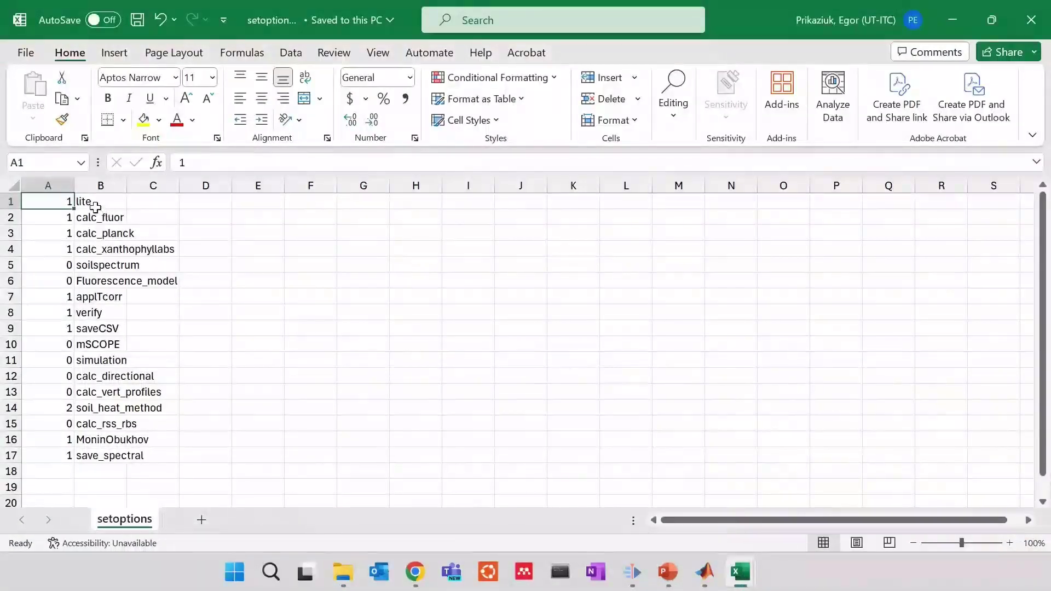
pyautogui.click(49, 184)
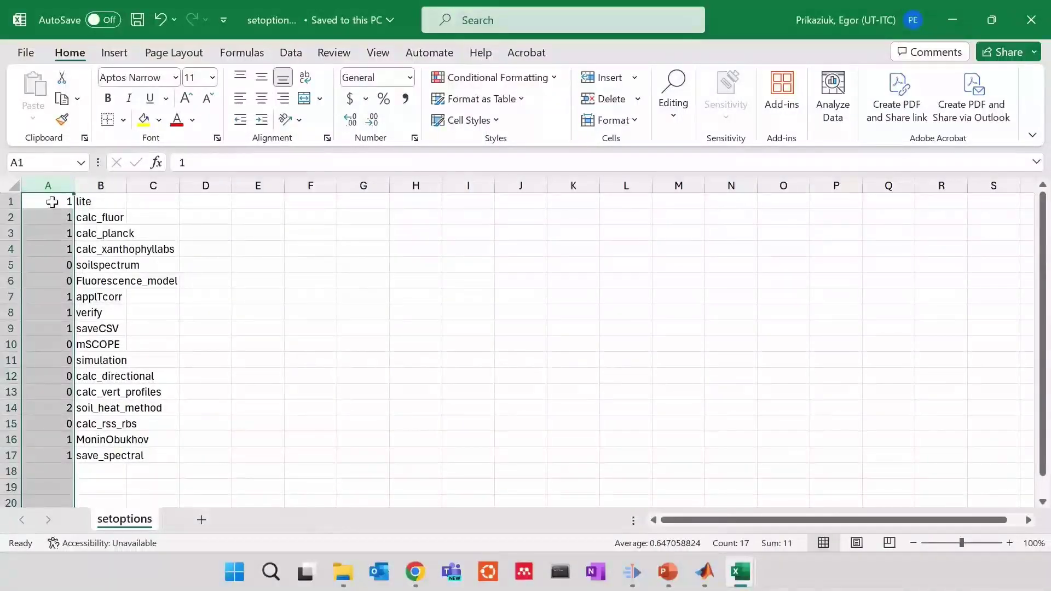
pyautogui.click(52, 203)
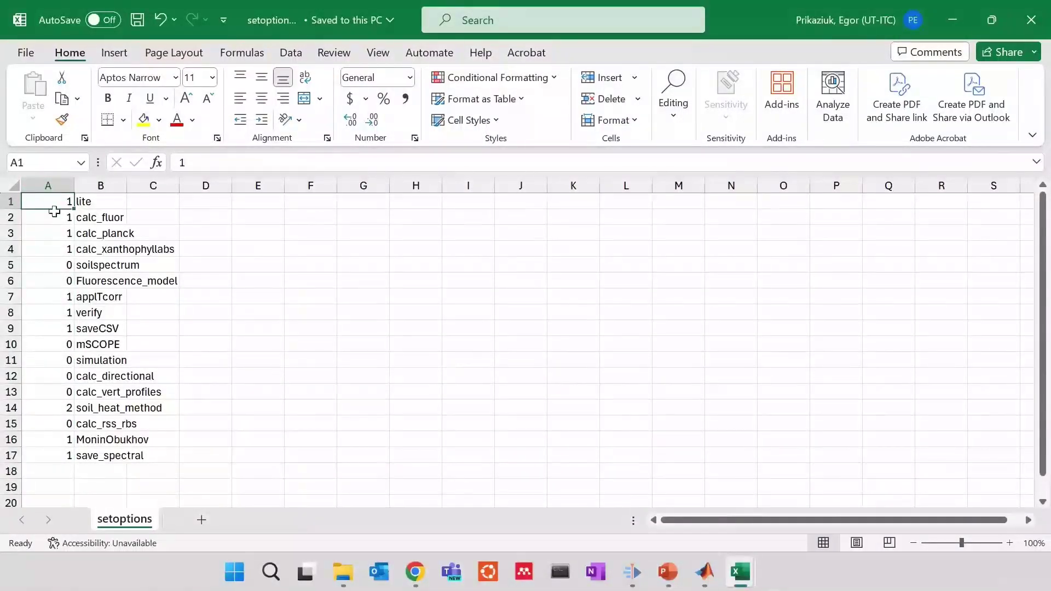
pyautogui.moveTo(99, 204); pyautogui.dragTo(141, 439)
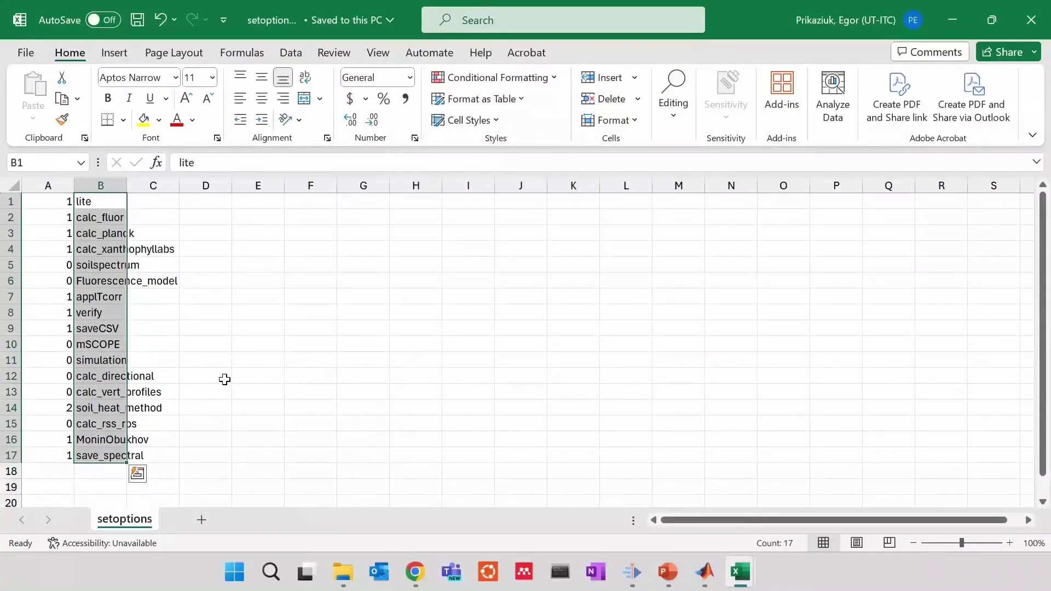
pyautogui.click(166, 341)
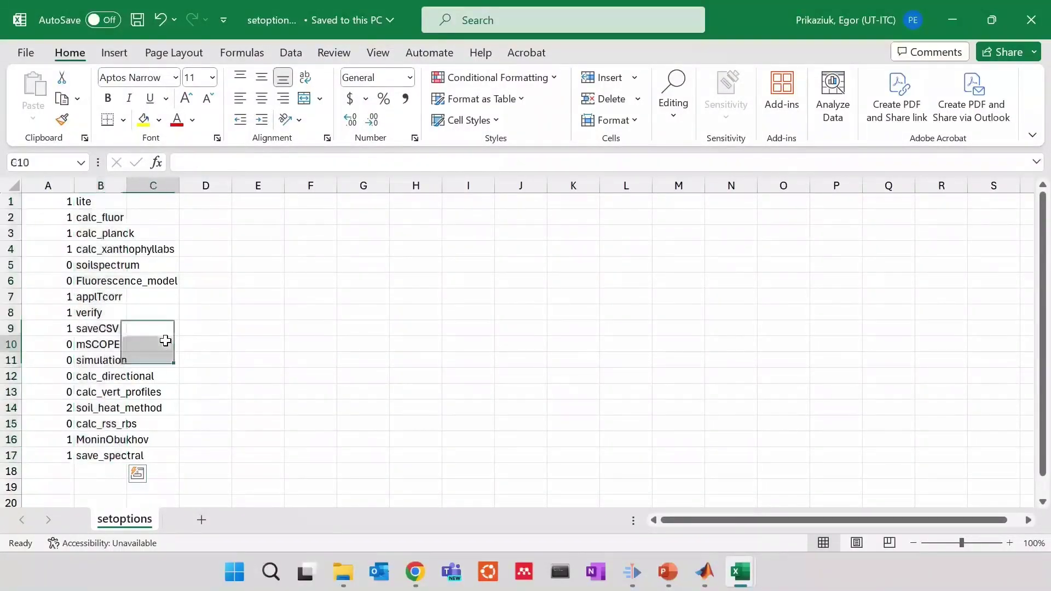
# Set the verify option value to 0, then save and close setoptions.csv
pyautogui.click(65, 314)
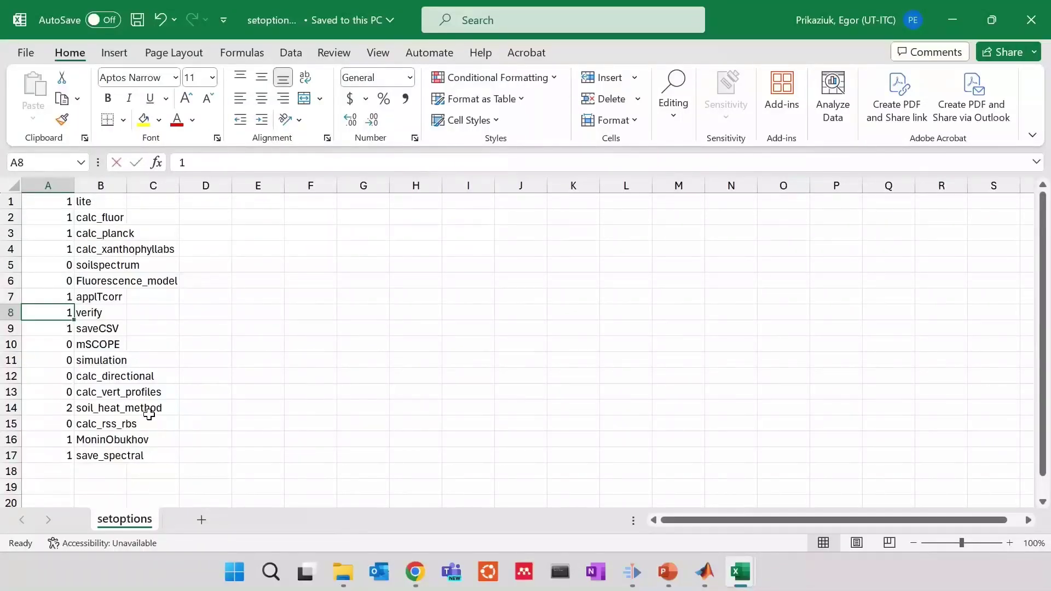
pyautogui.write('0')
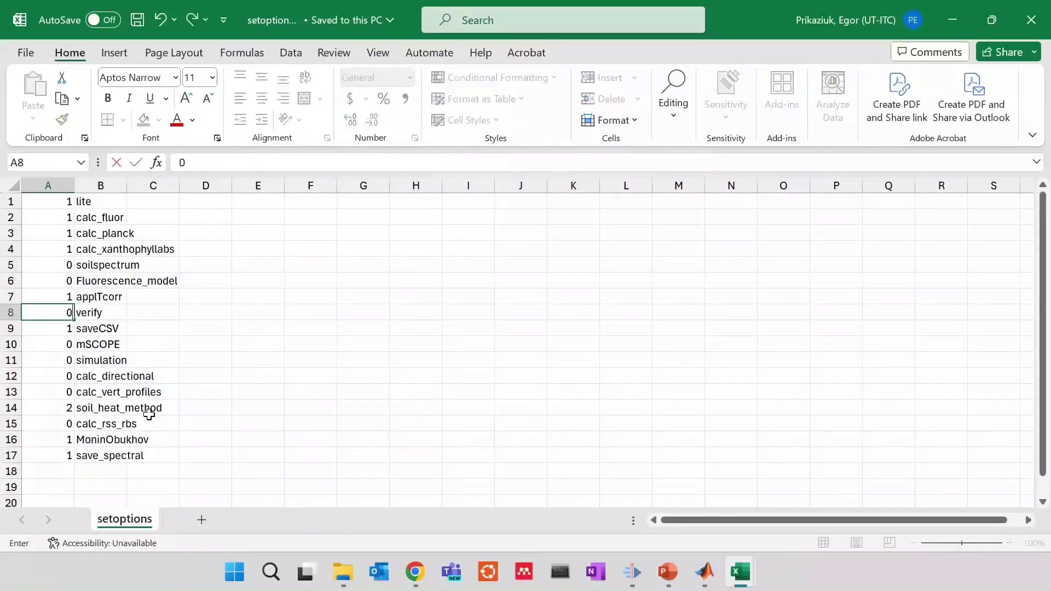
pyautogui.click(226, 345)
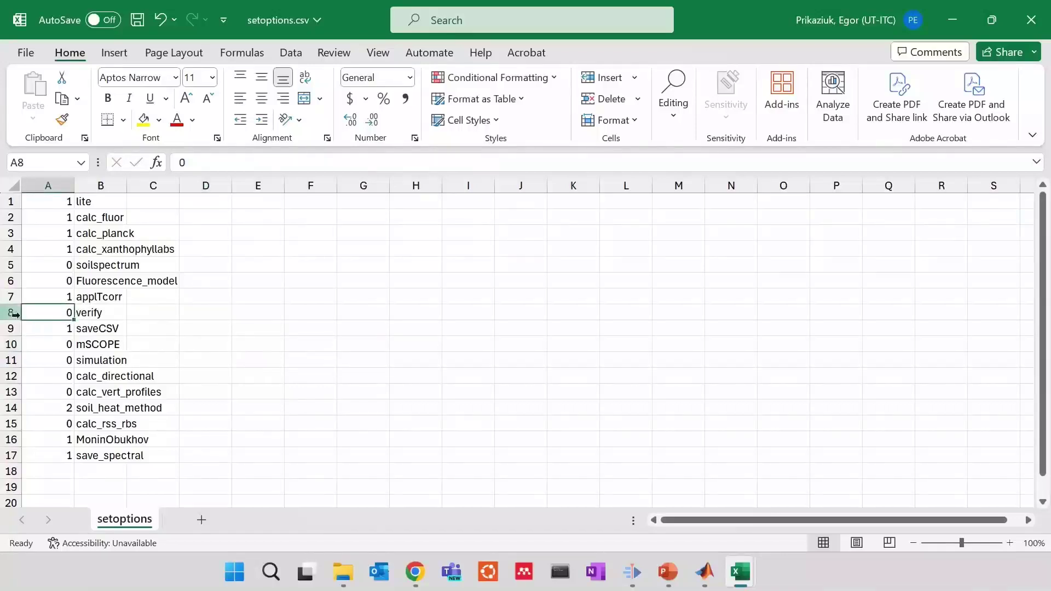
pyautogui.click(25, 312)
pyautogui.click(216, 345)
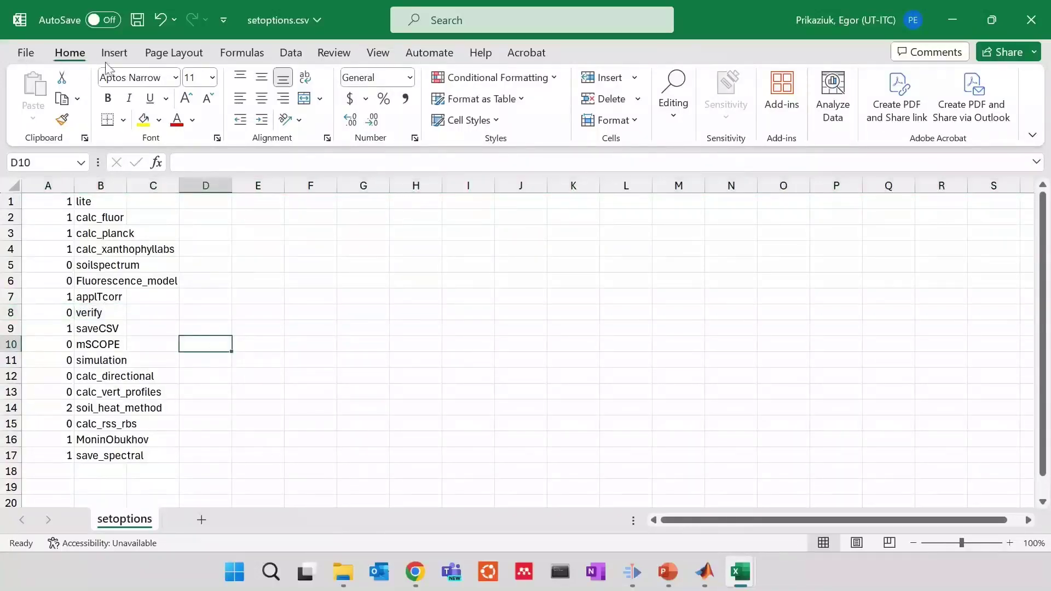
pyautogui.click(138, 22)
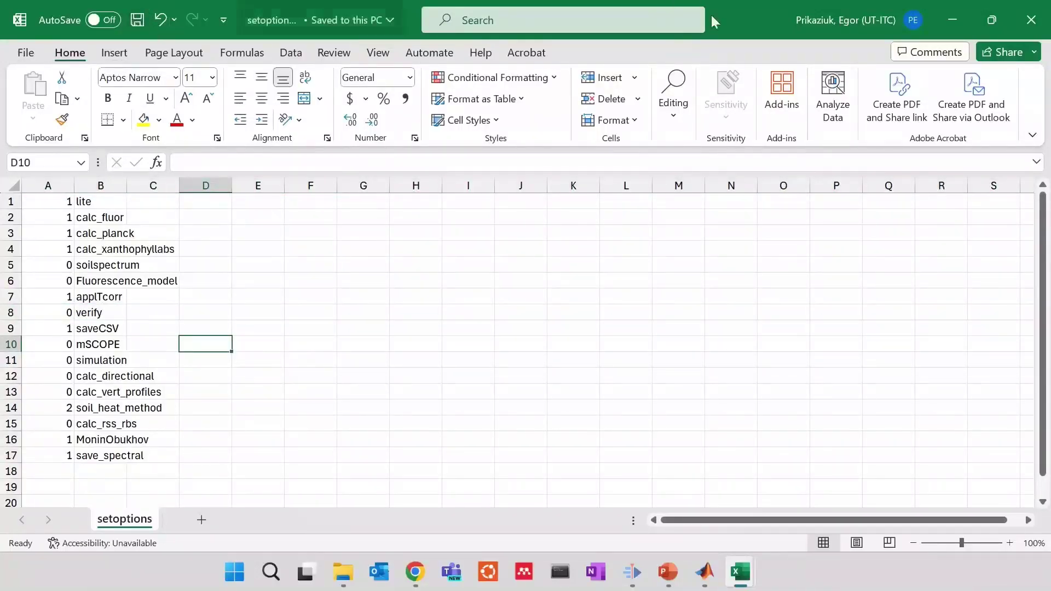
pyautogui.click(1032, 20)
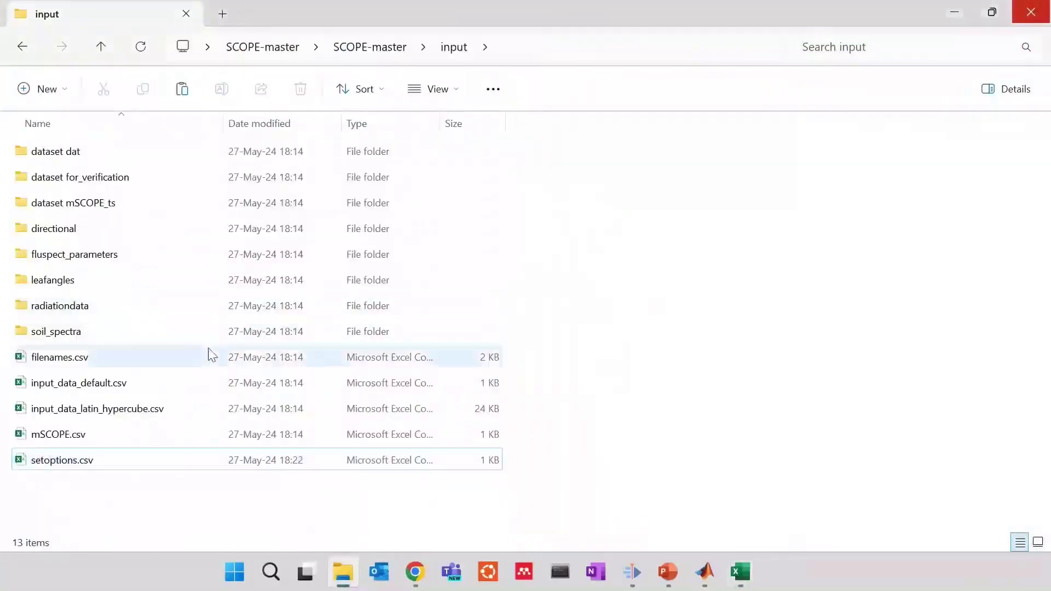
# Open filenames.csv maximized and autofit columns A and B
pyautogui.hotkey('alt', 'Tab')
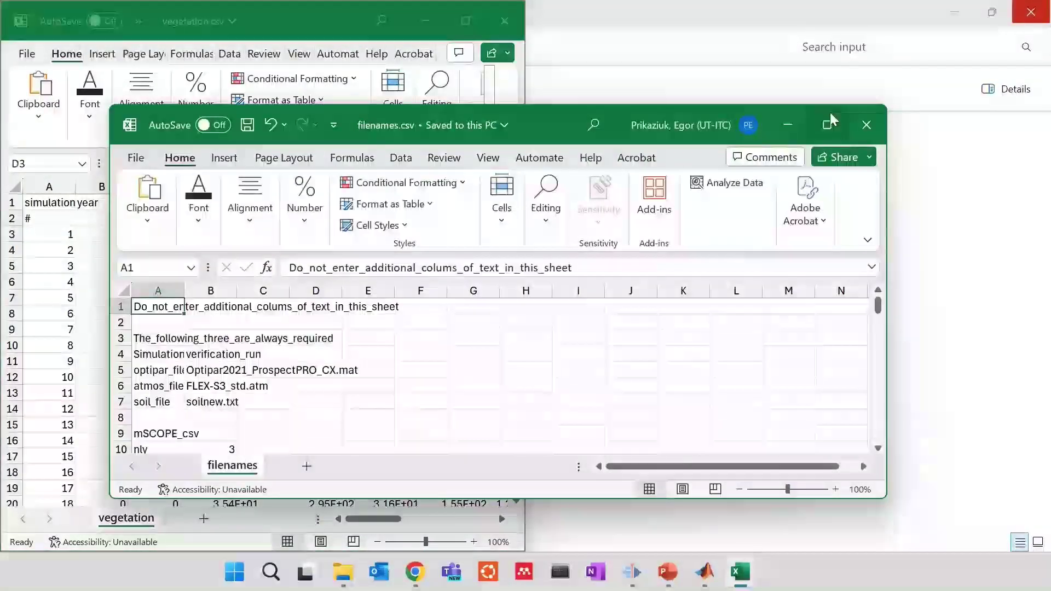
pyautogui.click(830, 113)
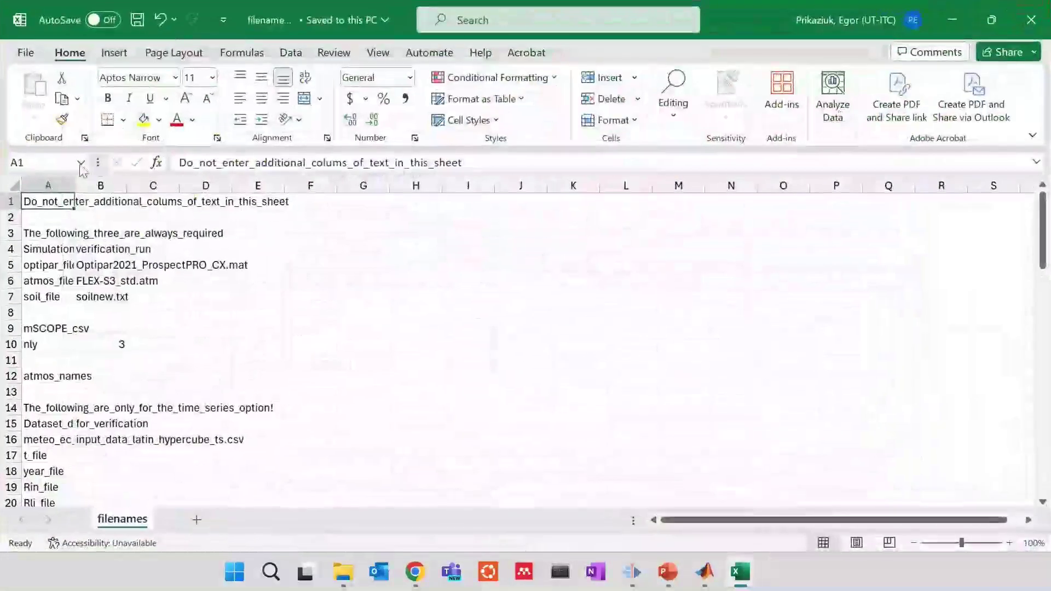
pyautogui.doubleClick(76, 186)
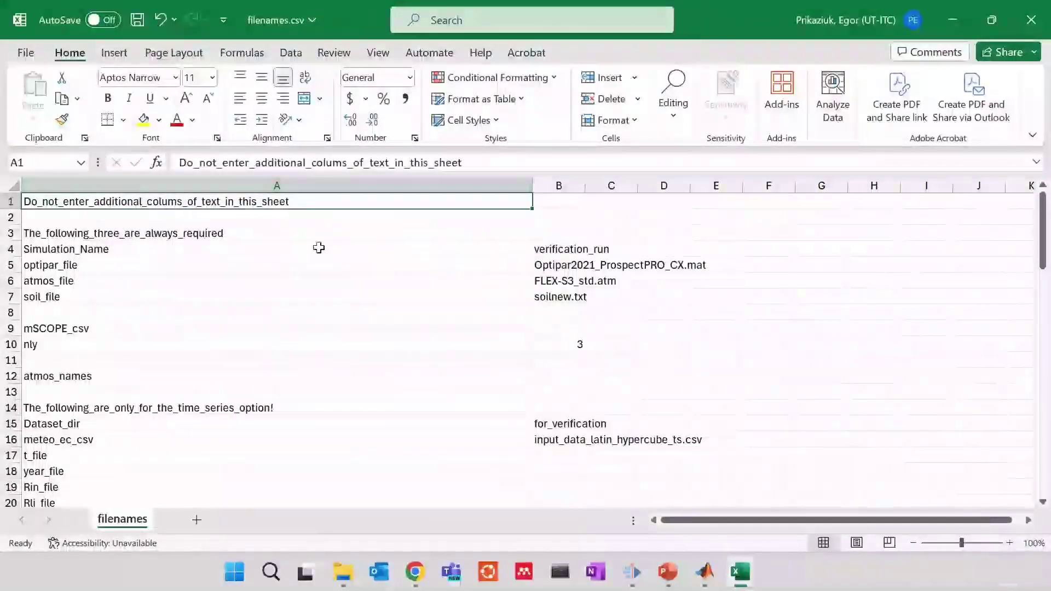
pyautogui.doubleClick(586, 185)
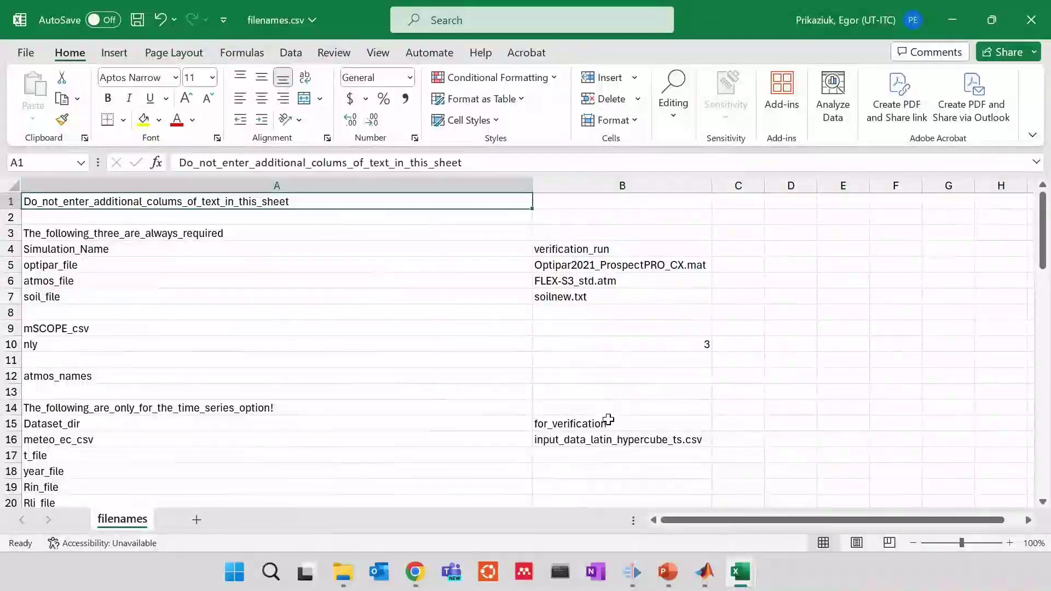
# Set Simulation_Name to my_simulation, save and close the file, and return to MATLAB
pyautogui.click(596, 250)
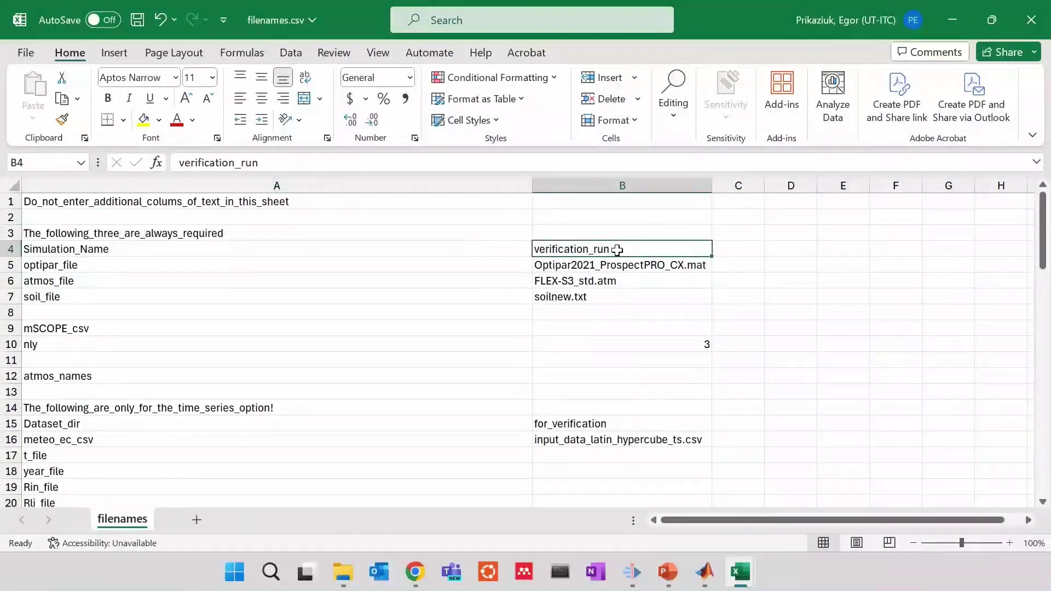
pyautogui.write('my_')
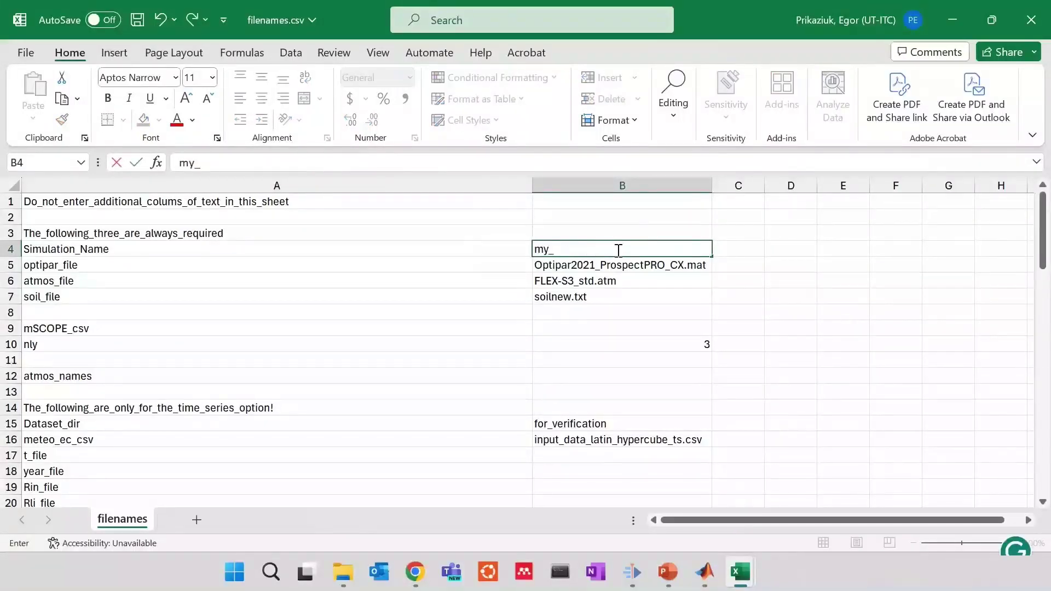
pyautogui.write('simulation')
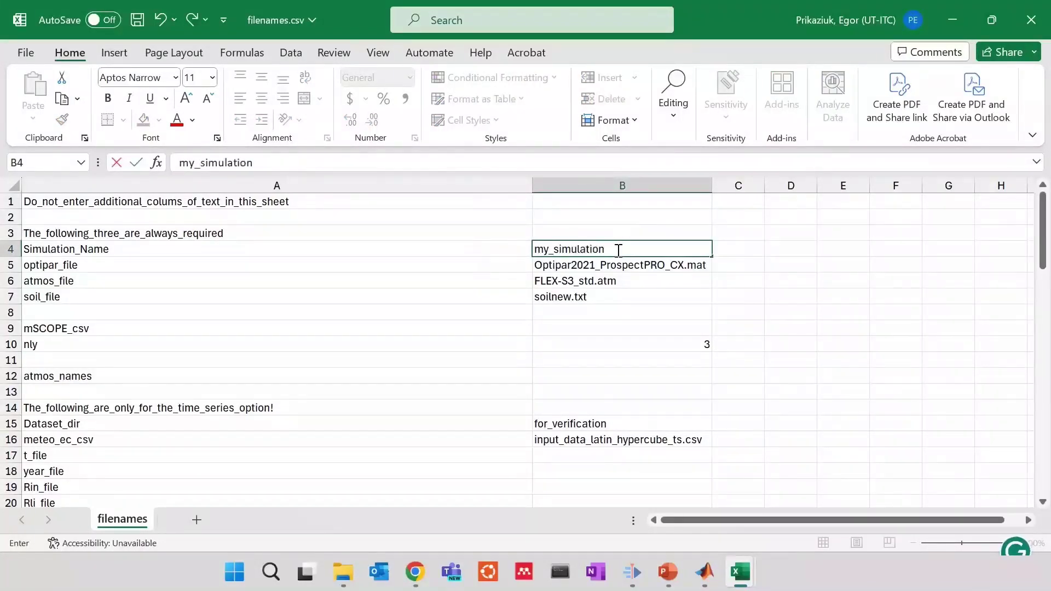
pyautogui.press('Return')
pyautogui.hotkey('ctrl', 's')
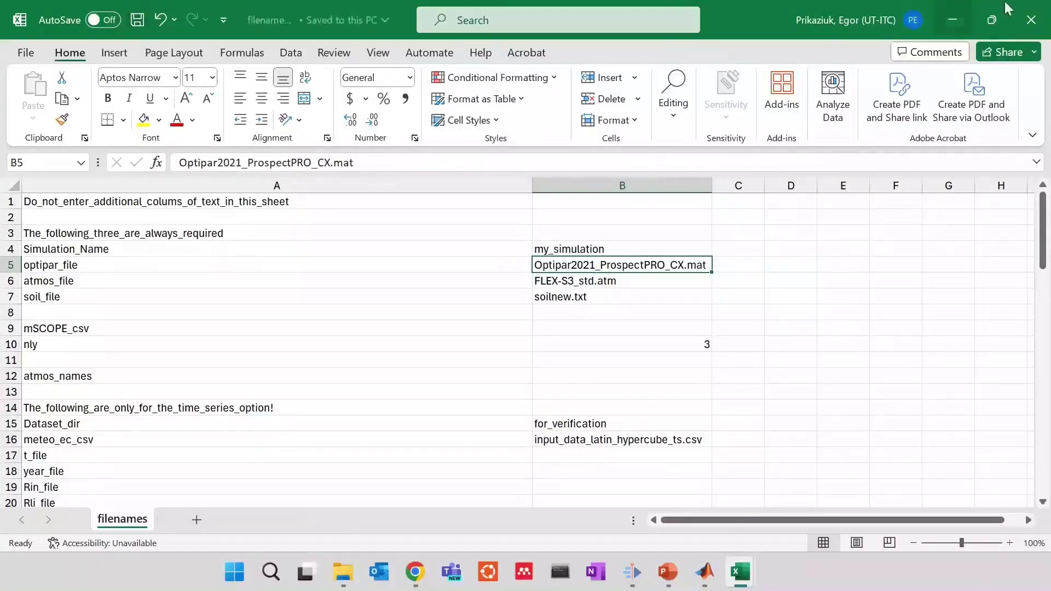
pyautogui.click(1032, 20)
pyautogui.click(655, 232)
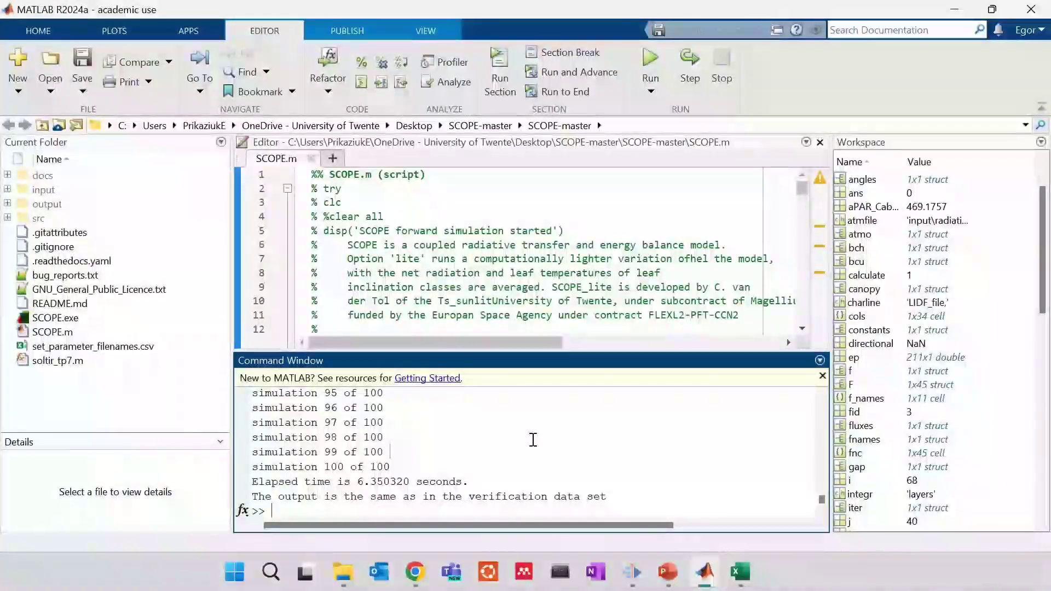
# Rerun SCOPE and check the Command Window output showing all 100 simulations finished
pyautogui.click(652, 61)
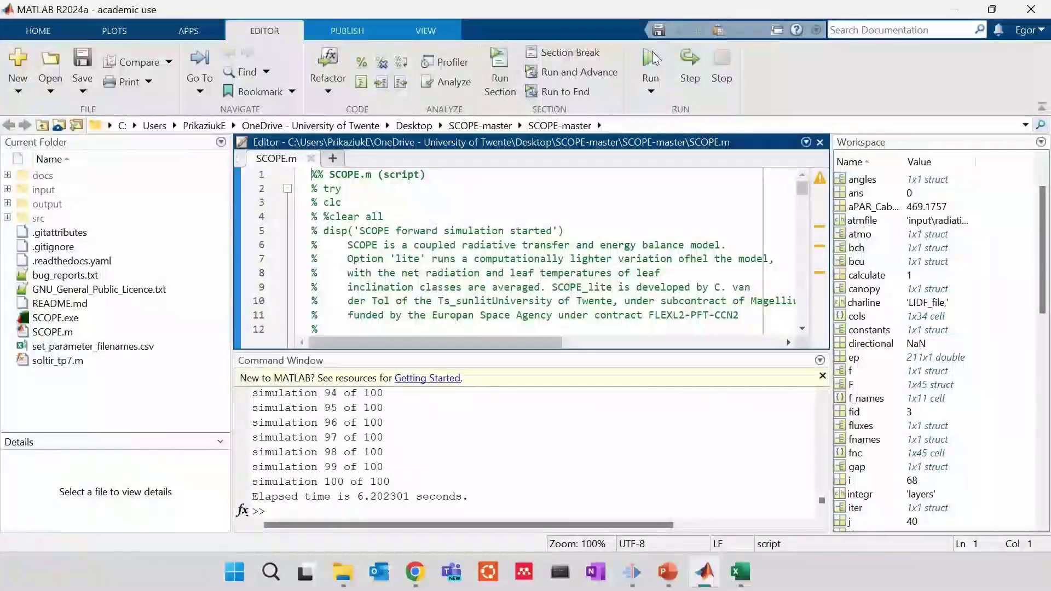
pyautogui.click(487, 497)
pyautogui.moveTo(487, 498); pyautogui.dragTo(250, 497)
pyautogui.scroll(20, 821, 494)
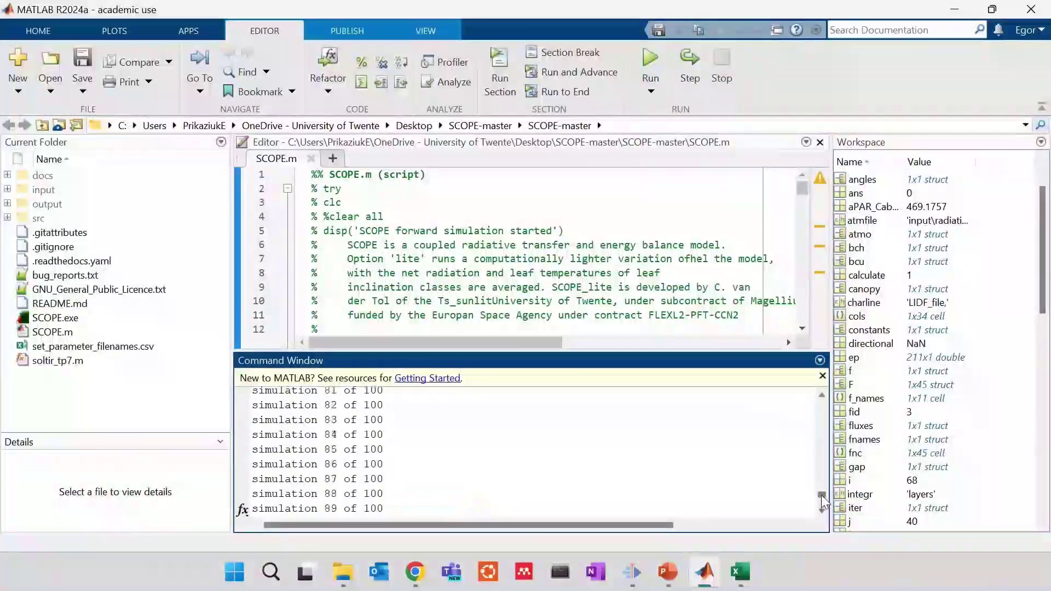
pyautogui.moveTo(614, 430); pyautogui.dragTo(251, 432)
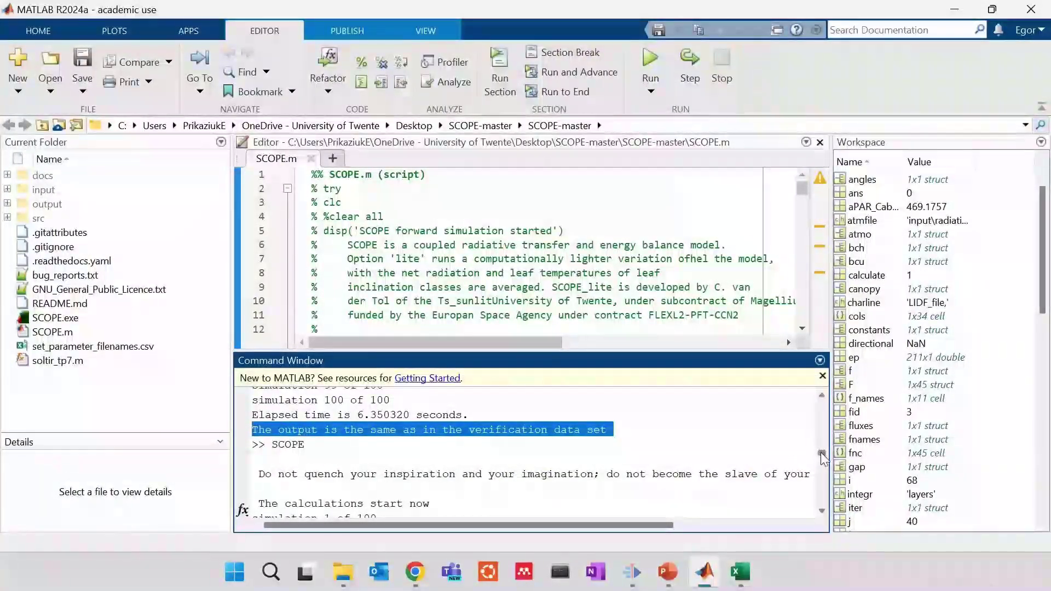
pyautogui.moveTo(821, 453); pyautogui.dragTo(822, 501)
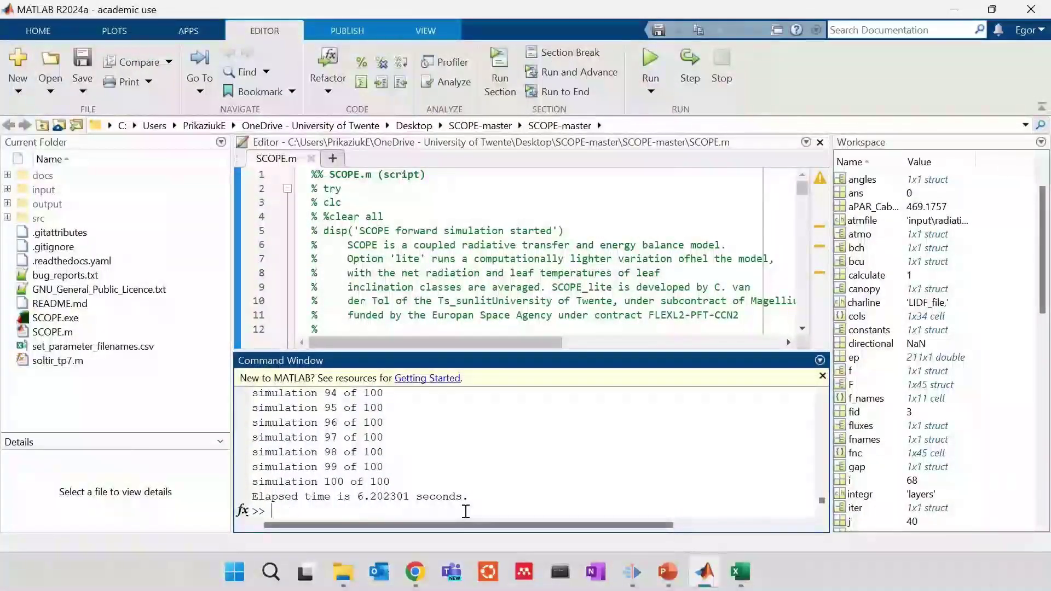
pyautogui.hotkey('alt', 'Tab')
# Open input_data_default.csv and review the PROSPECT and Canopy parameters
pyautogui.click(423, 16)
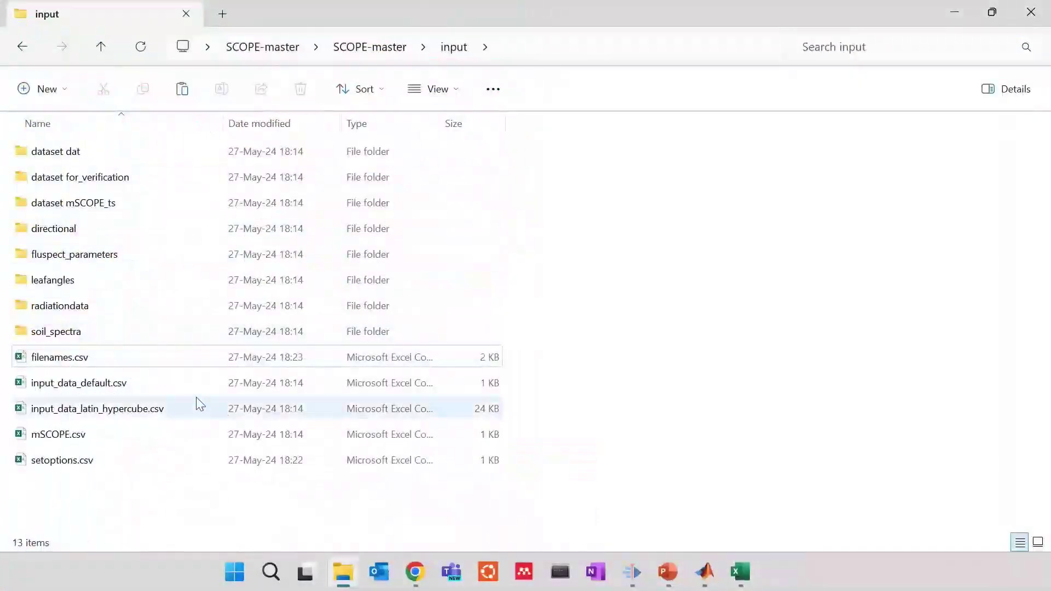
pyautogui.doubleClick(148, 387)
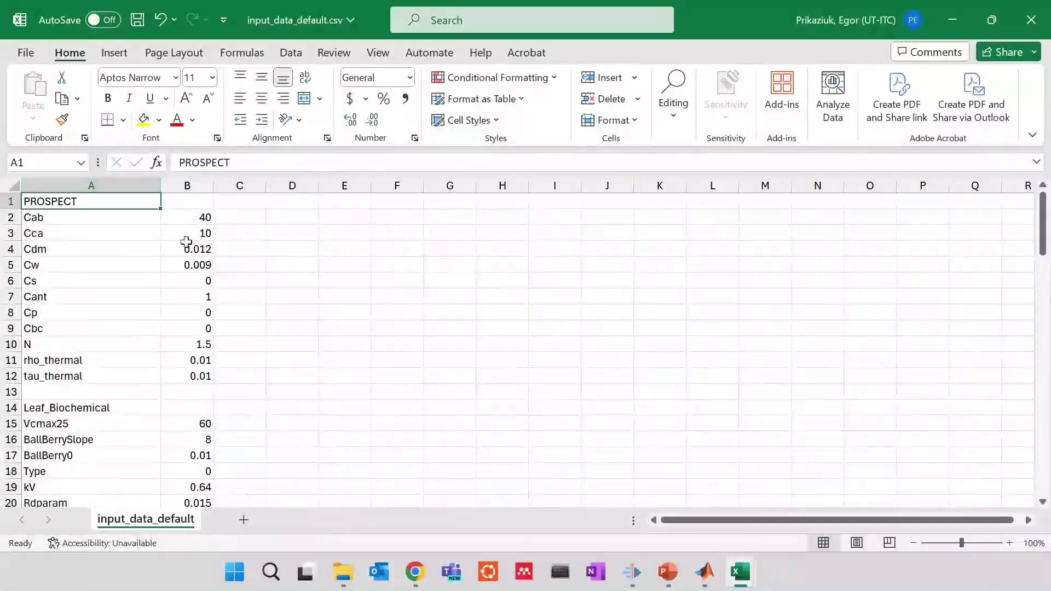
pyautogui.moveTo(123, 217); pyautogui.dragTo(180, 369)
pyautogui.scroll(-3, 179, 369)
pyautogui.moveTo(110, 281); pyautogui.dragTo(188, 394)
pyautogui.scroll(-5, 181, 386)
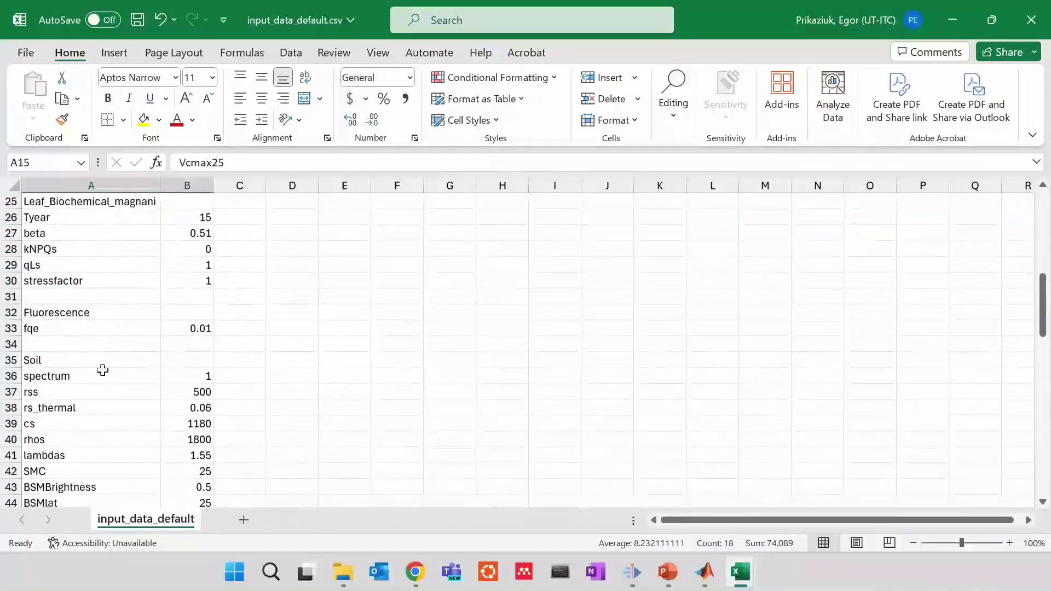
pyautogui.moveTo(93, 377); pyautogui.dragTo(169, 488)
pyautogui.scroll(-6, 169, 432)
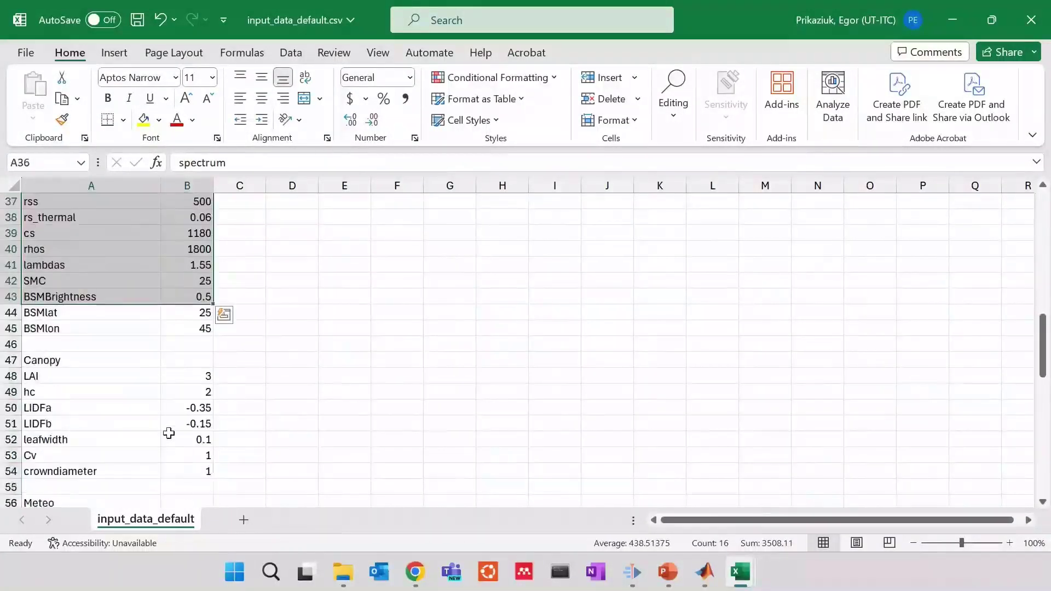
pyautogui.moveTo(60, 282); pyautogui.dragTo(176, 376)
pyautogui.scroll(-3, 178, 373)
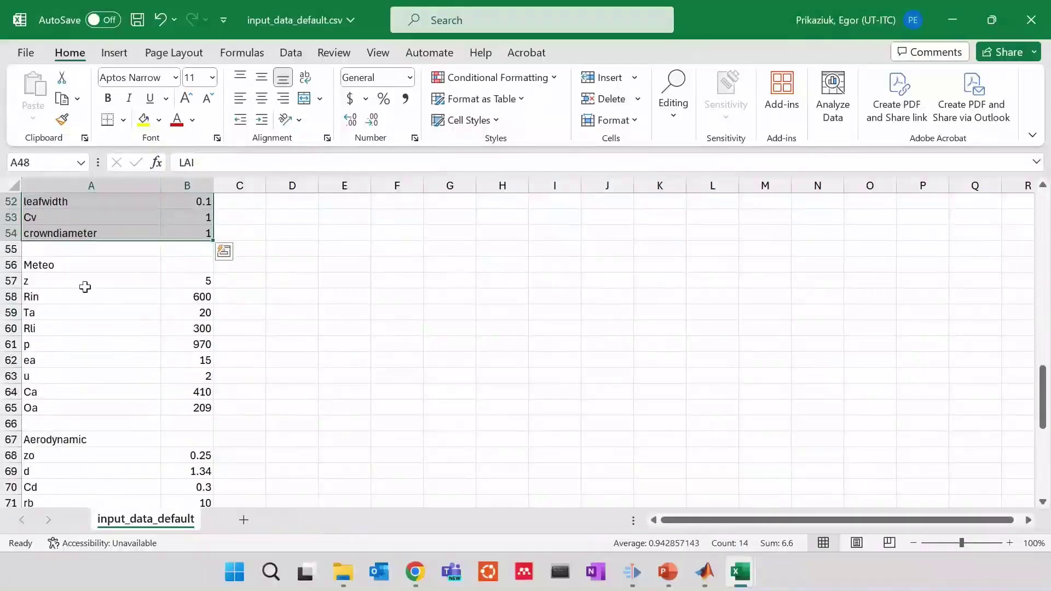
# Review the Meteo and timeseries parameters (startDOY to timezn)
pyautogui.moveTo(82, 282); pyautogui.dragTo(222, 416)
pyautogui.scroll(-4, 214, 411)
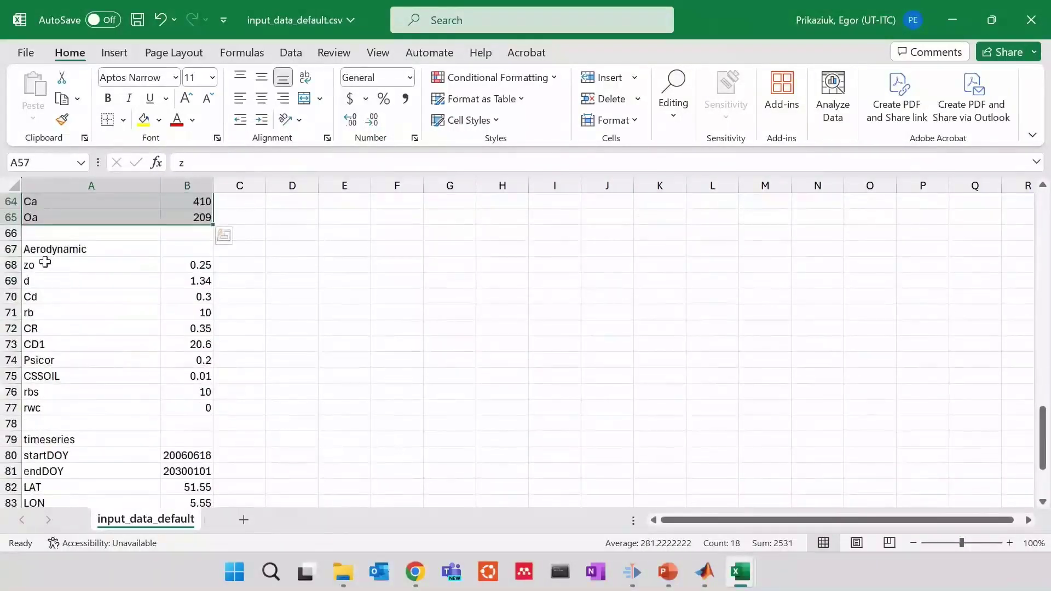
pyautogui.moveTo(42, 265); pyautogui.dragTo(188, 407)
pyautogui.scroll(-2, 188, 408)
pyautogui.moveTo(61, 362); pyautogui.dragTo(204, 425)
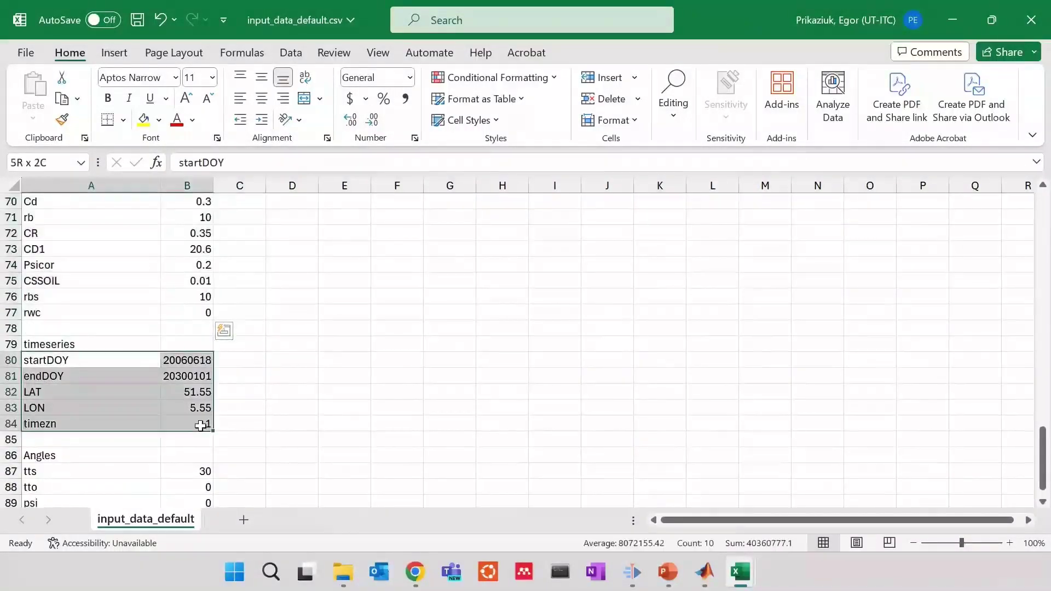
pyautogui.scroll(-2, 204, 425)
pyautogui.moveTo(111, 385); pyautogui.dragTo(187, 418)
pyautogui.scroll(20, 345, 347)
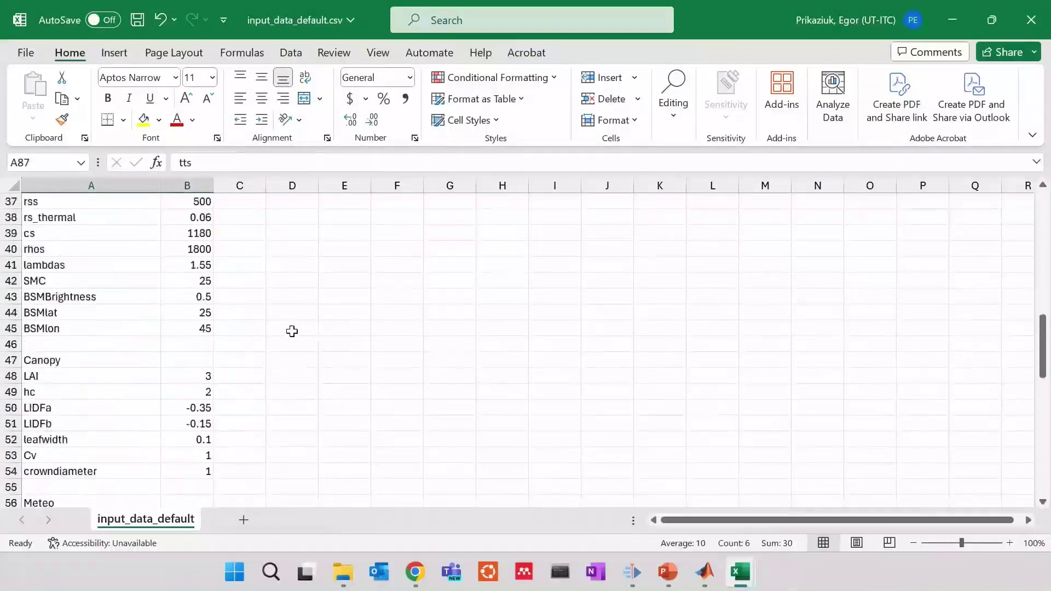
# Close input_data_default.csv without saving changes
pyautogui.click(269, 307)
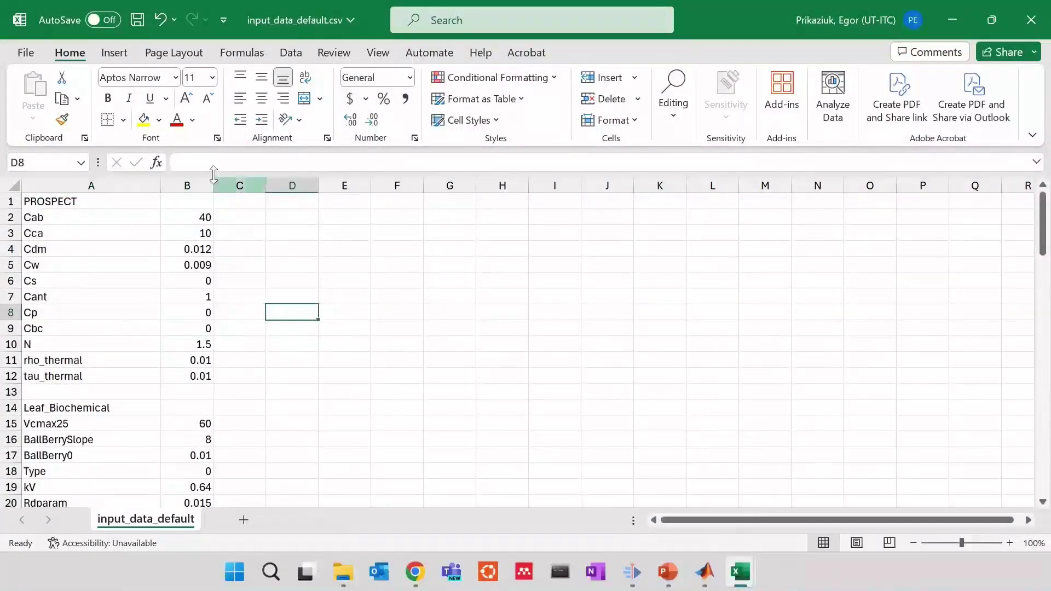
pyautogui.click(1027, 25)
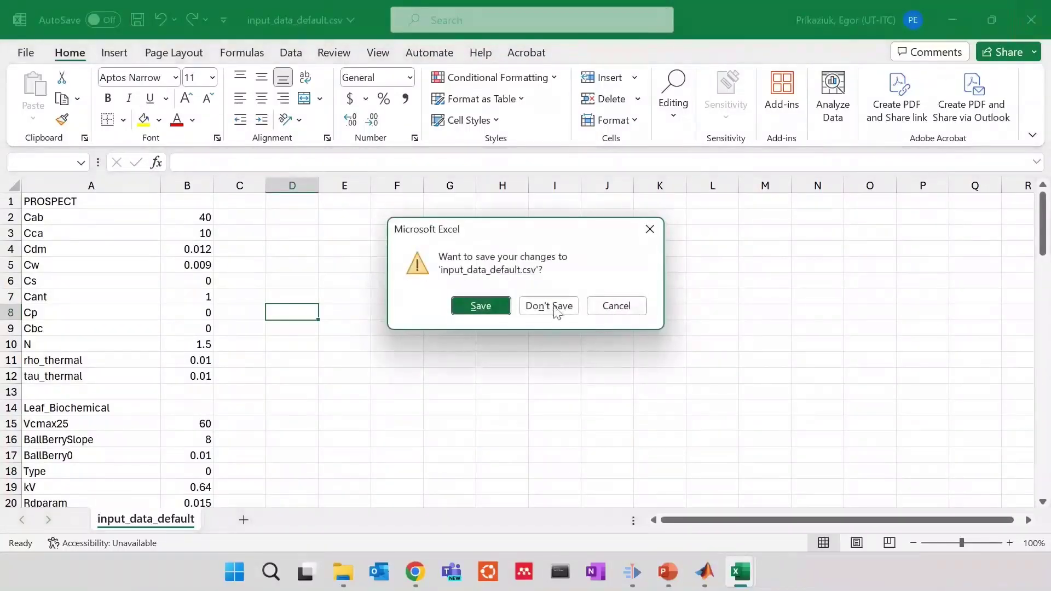
pyautogui.click(560, 303)
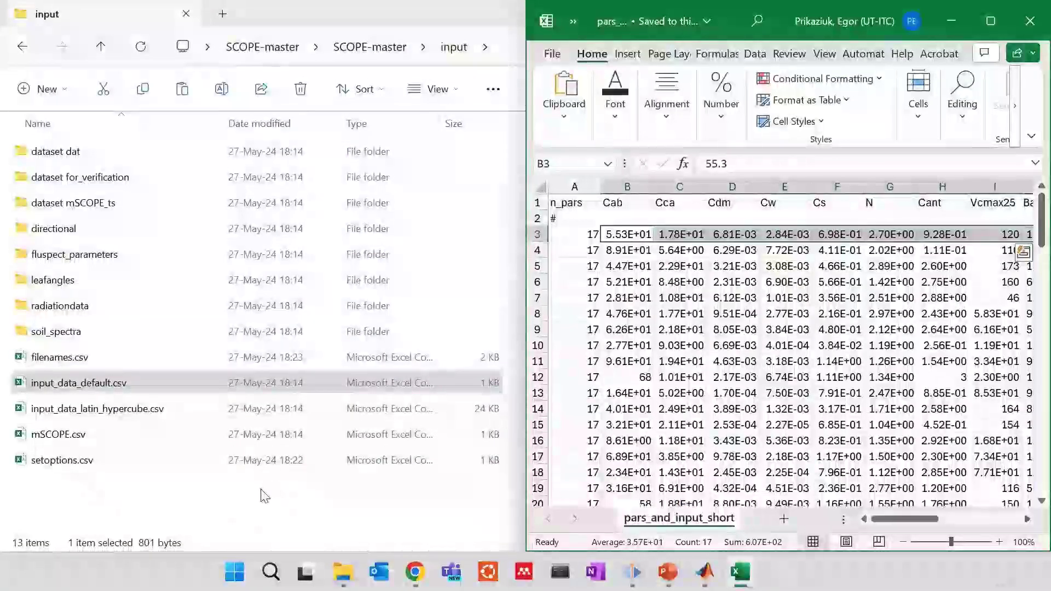
# Open set_parameter_filenames.csv, autofit columns B and C, and inspect the A1 and B1 entries
pyautogui.click(386, 48)
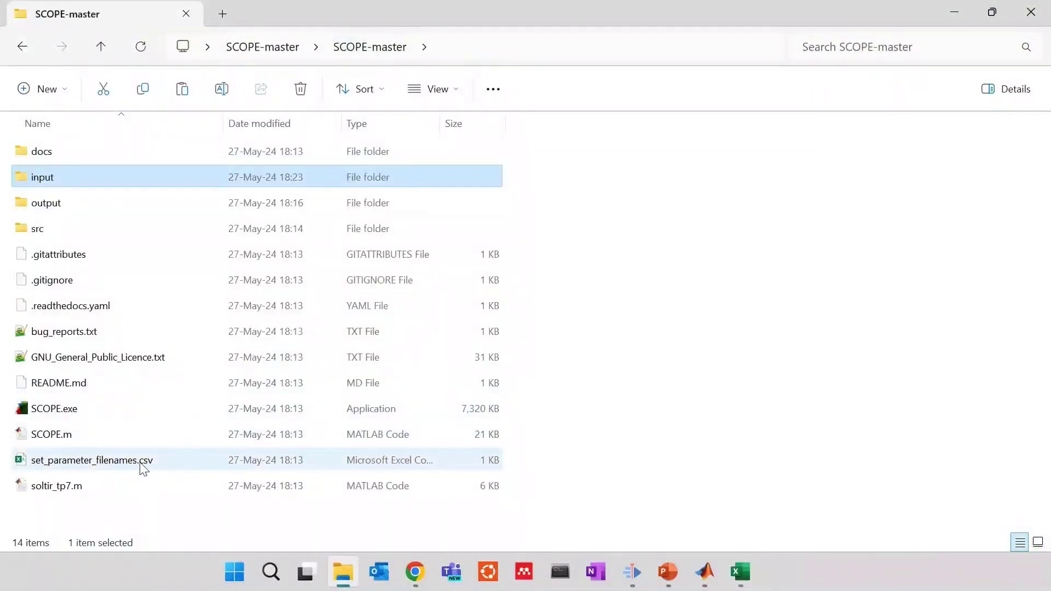
pyautogui.doubleClick(90, 460)
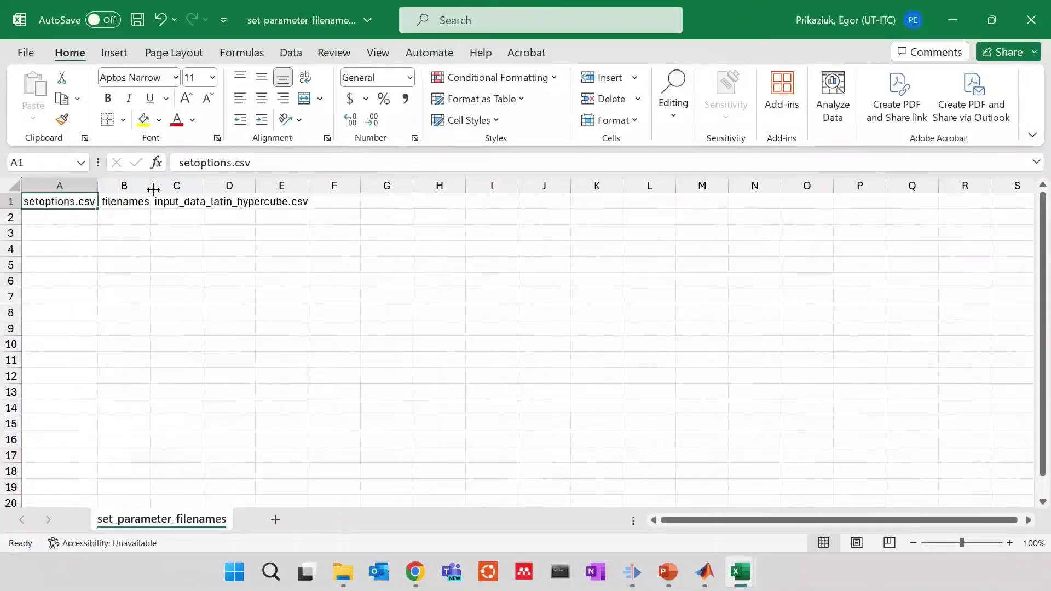
pyautogui.doubleClick(158, 185)
pyautogui.doubleClick(225, 186)
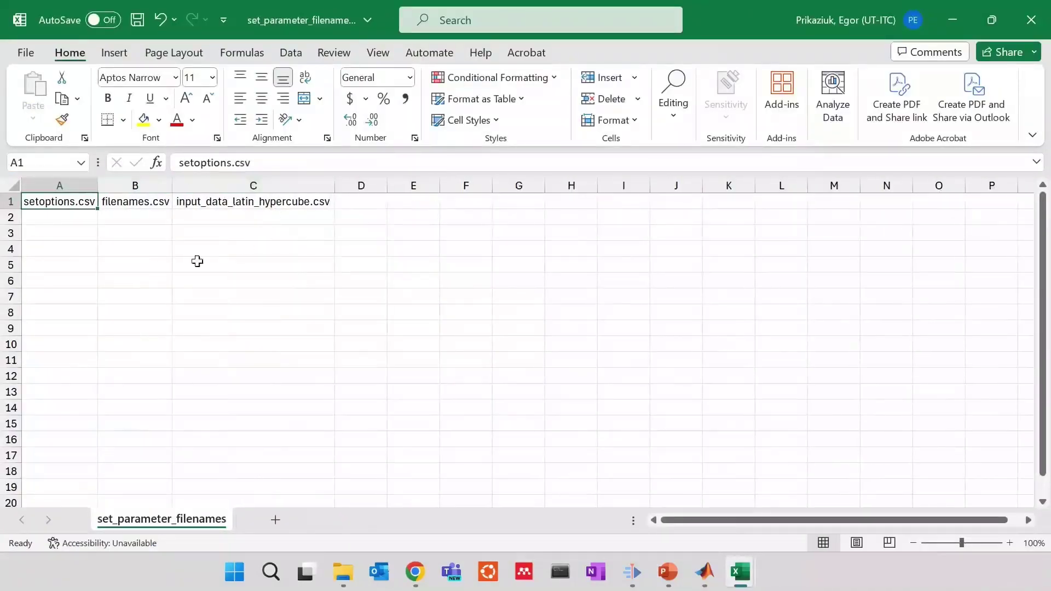
pyautogui.click(89, 233)
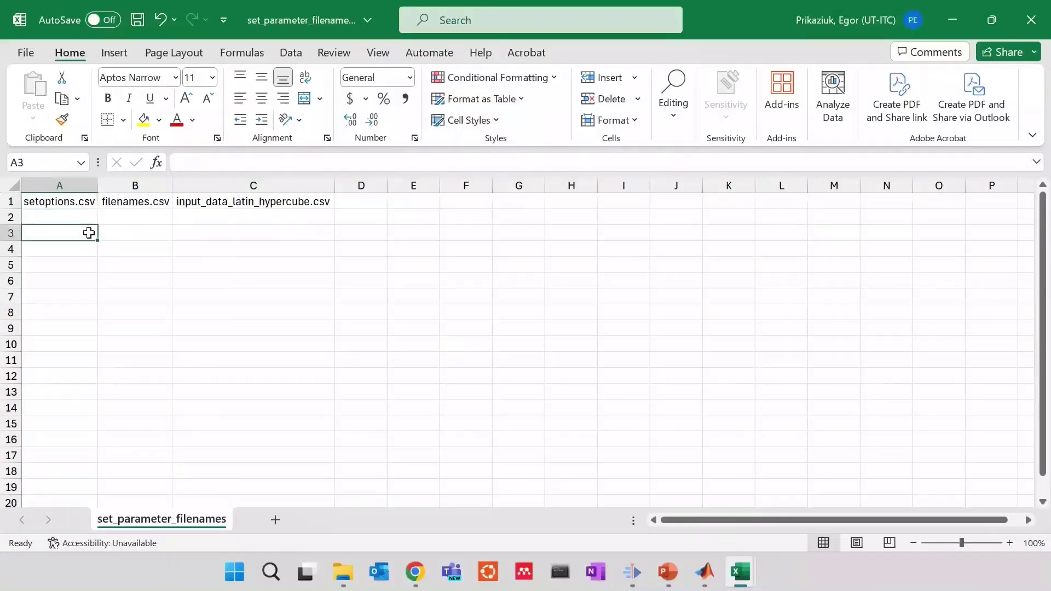
pyautogui.click(68, 205)
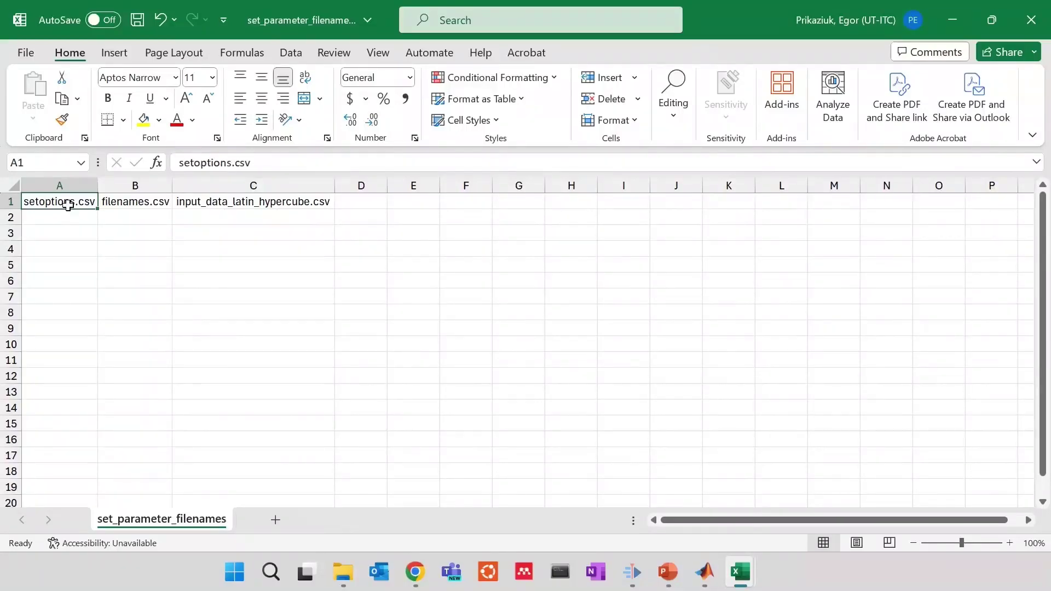
pyautogui.click(124, 200)
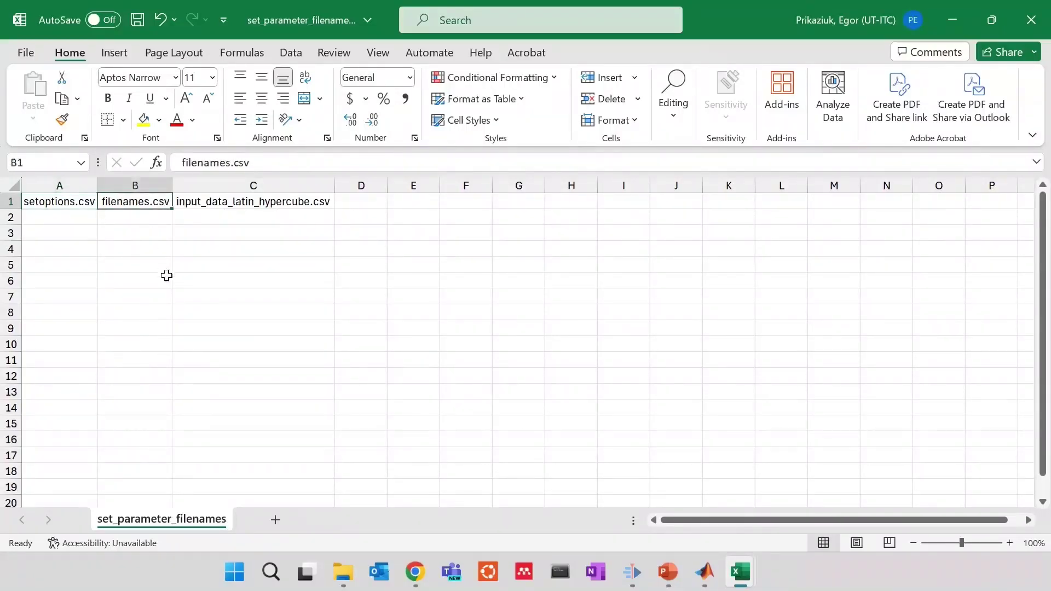
# Change C1 to input_data_default.csv and save the file
pyautogui.click(254, 202)
pyautogui.moveTo(324, 163); pyautogui.dragTo(242, 163)
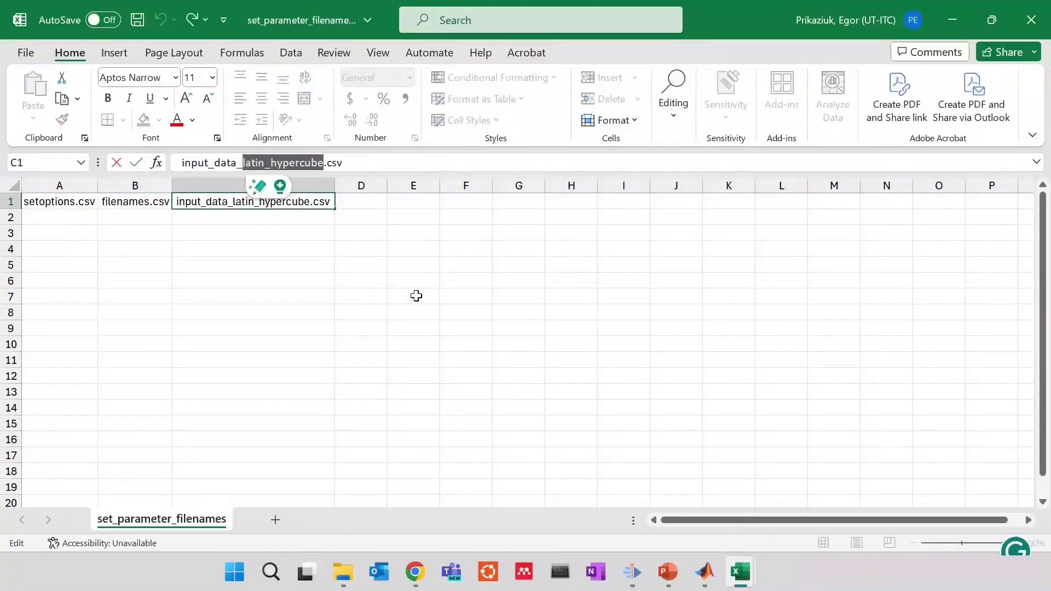
pyautogui.write('defa')
pyautogui.write('ult')
pyautogui.press('Return')
pyautogui.hotkey('ctrl', 's')
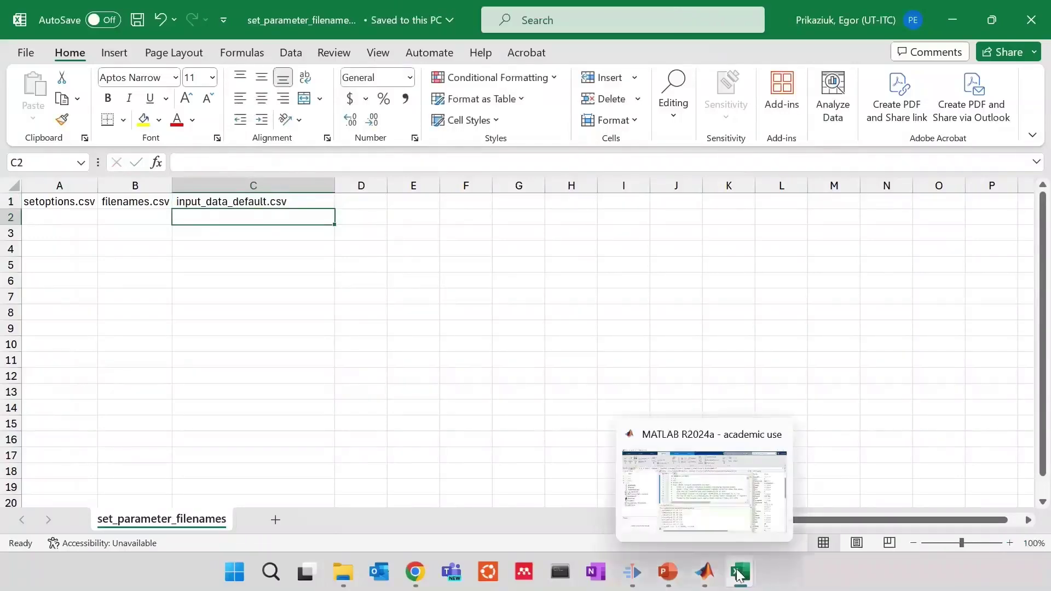
# Rerun SCOPE.m in MATLAB and confirm the Command Window reports simulation 1 of 1
pyautogui.click(711, 579)
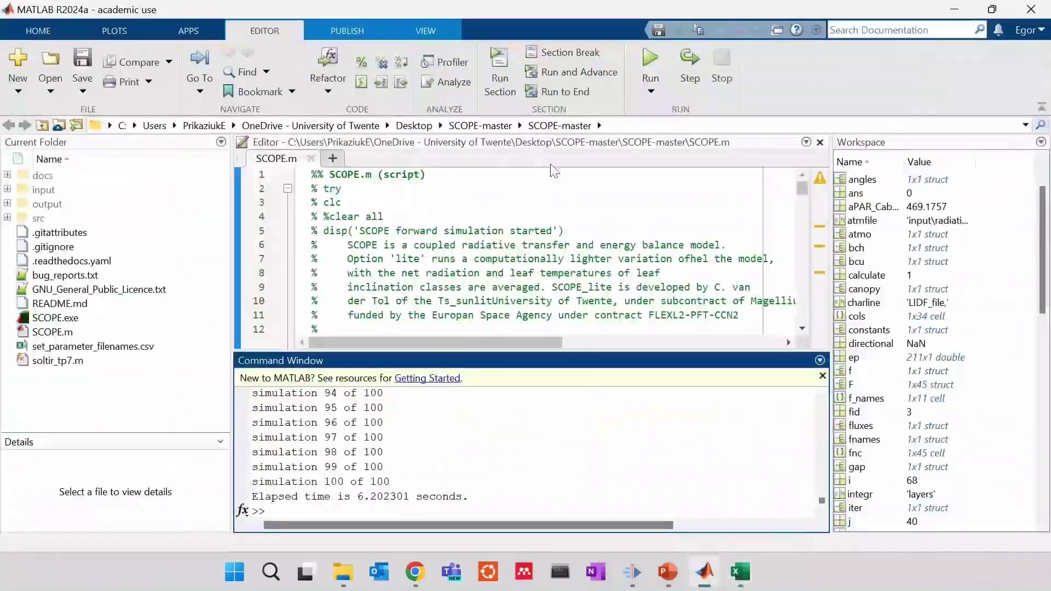
pyautogui.click(661, 57)
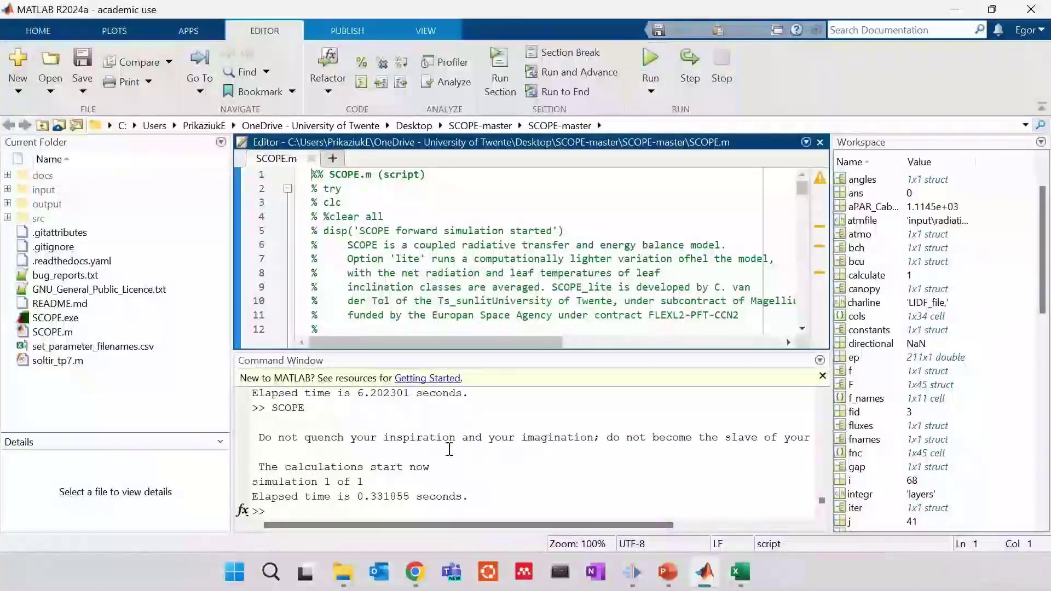
pyautogui.moveTo(371, 482); pyautogui.dragTo(248, 485)
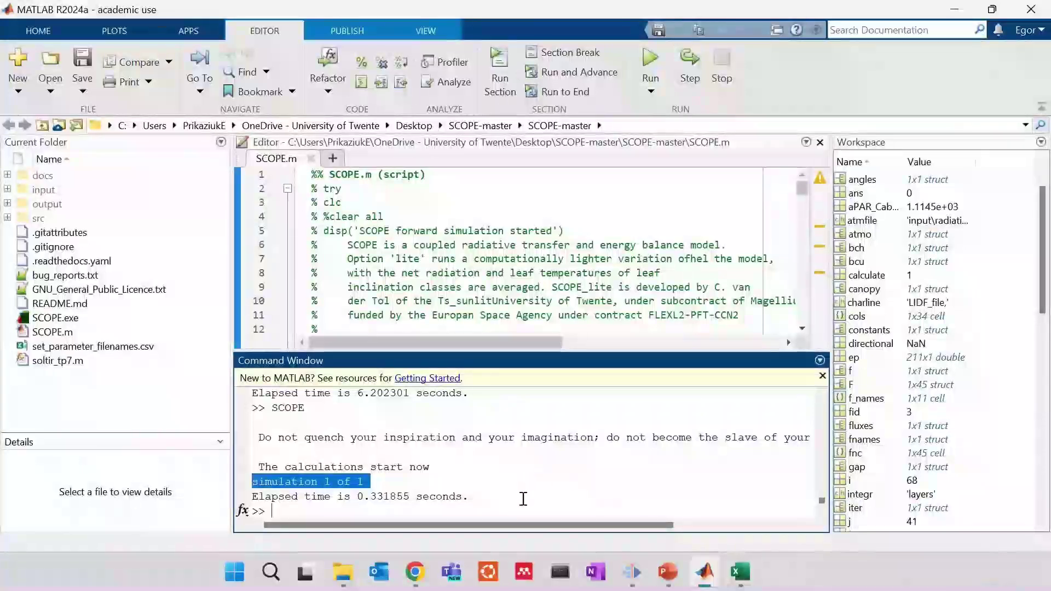
pyautogui.click(481, 498)
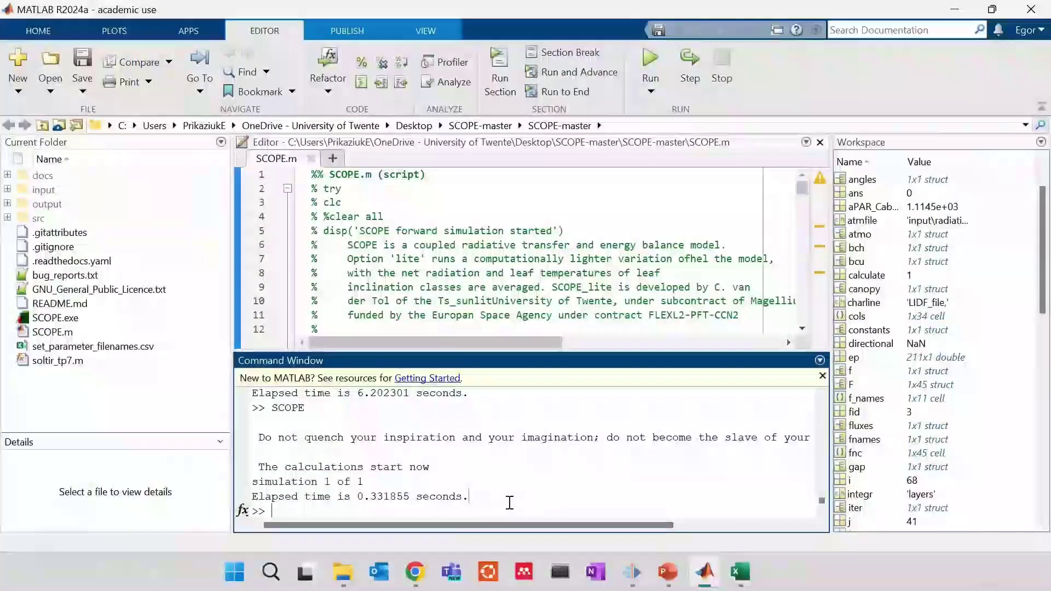
pyautogui.click(343, 572)
pyautogui.doubleClick(171, 207)
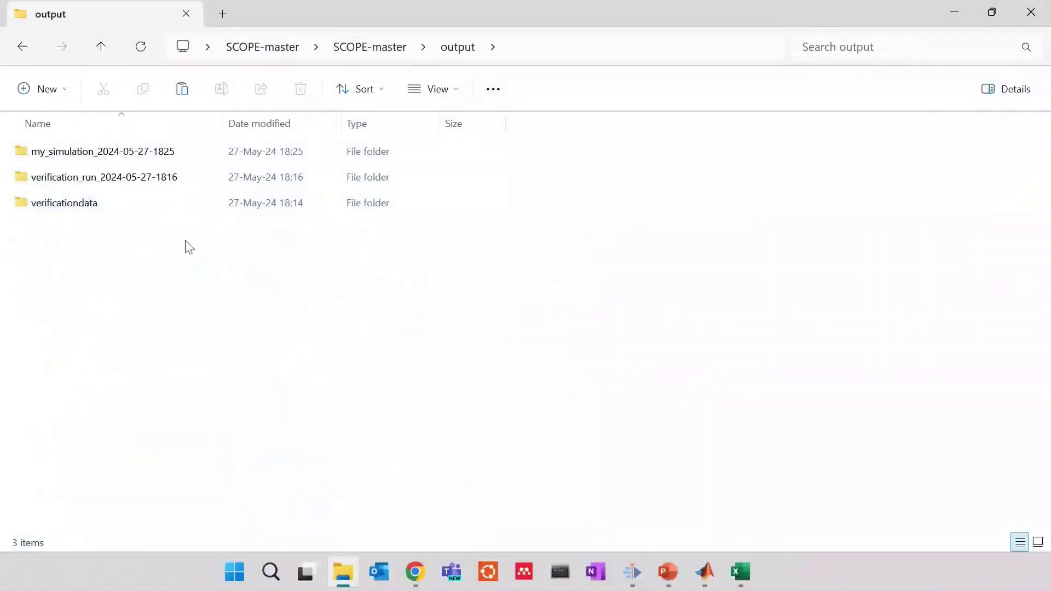
pyautogui.doubleClick(52, 160)
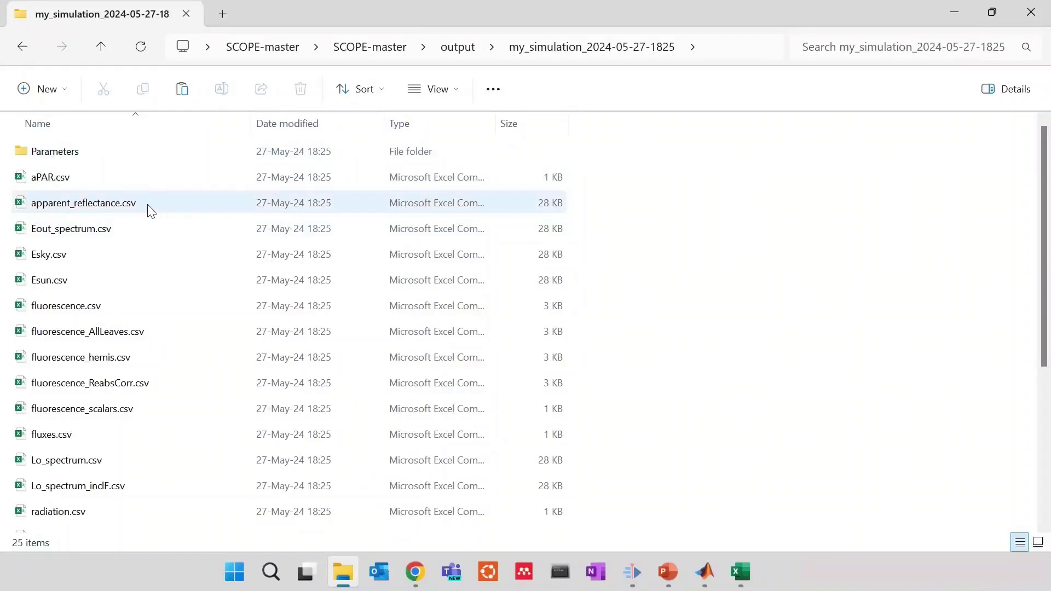
pyautogui.press('v')
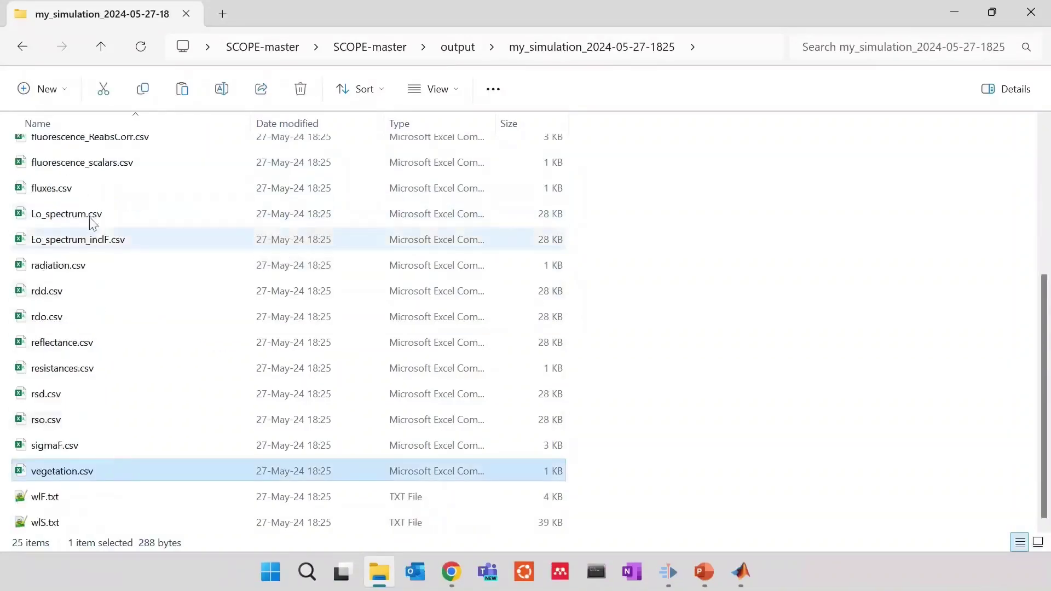
pyautogui.doubleClick(87, 189)
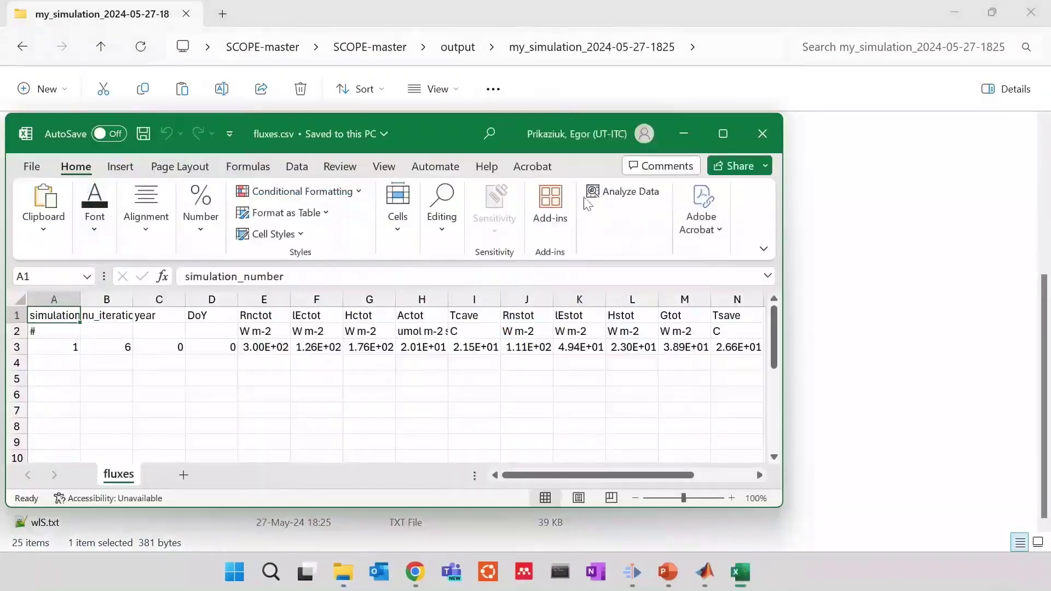
pyautogui.click(723, 134)
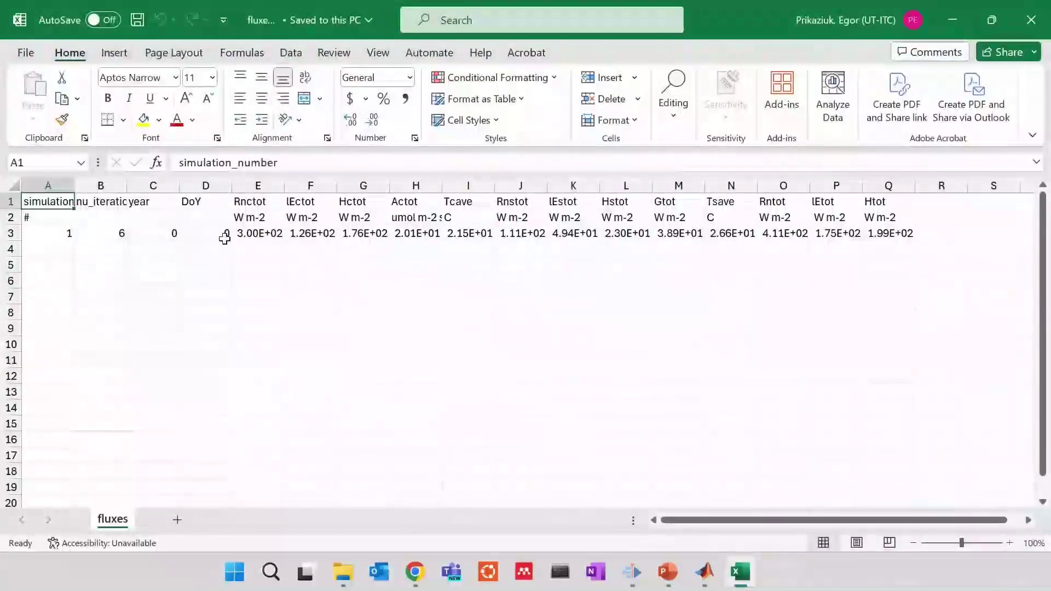
pyautogui.click(11, 234)
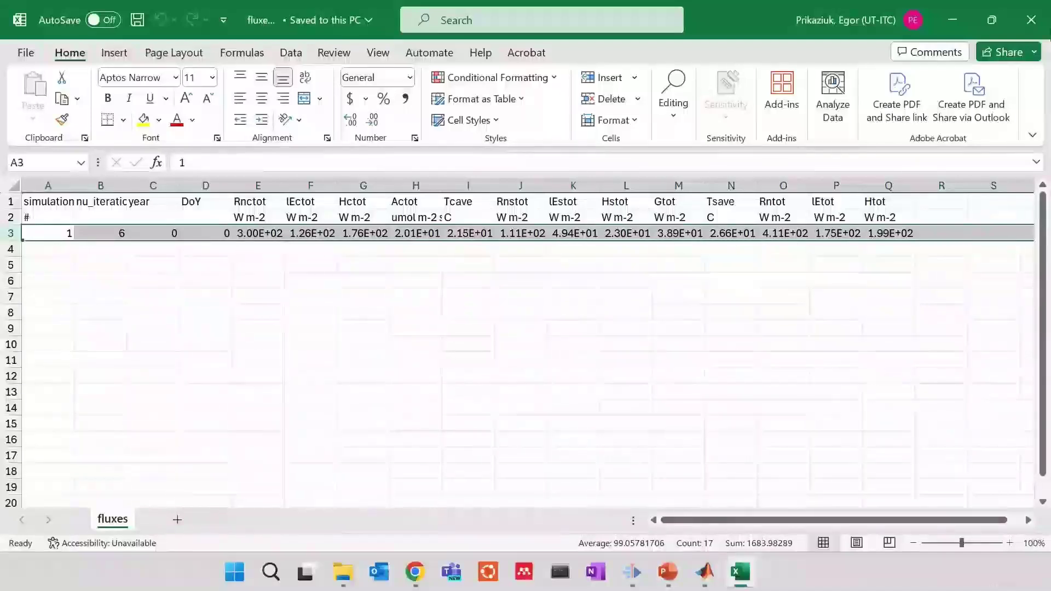
pyautogui.click(1032, 20)
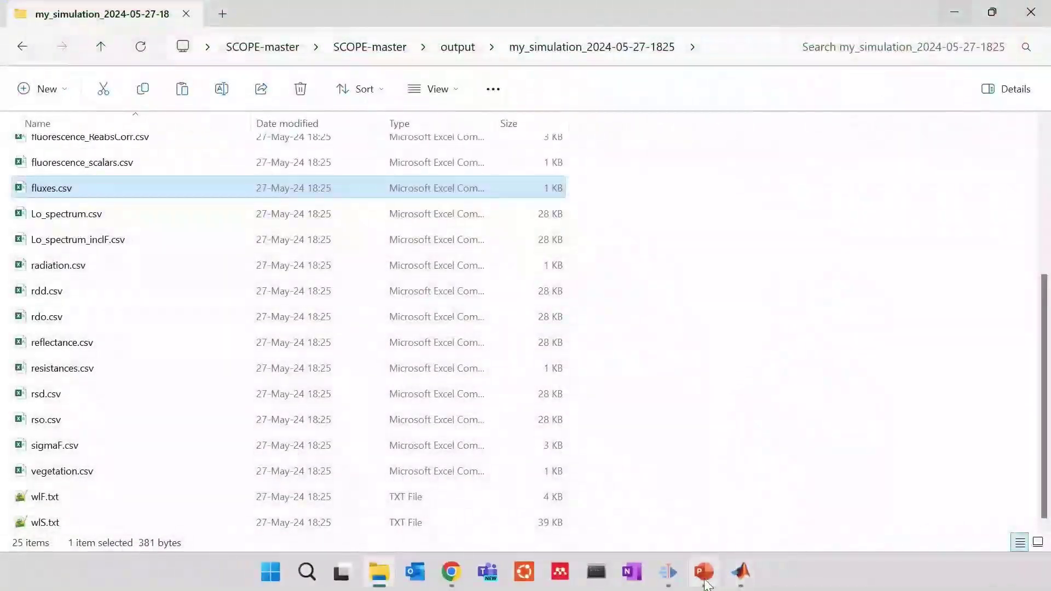
# Return to PowerPoint and go to slide 9 'recording 1'
pyautogui.click(706, 581)
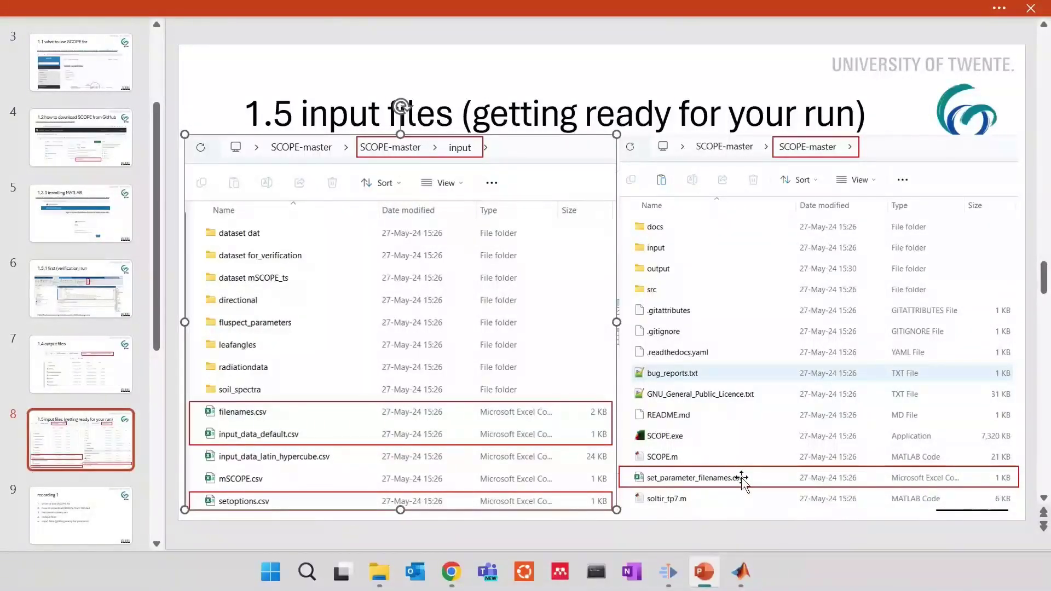
pyautogui.click(80, 514)
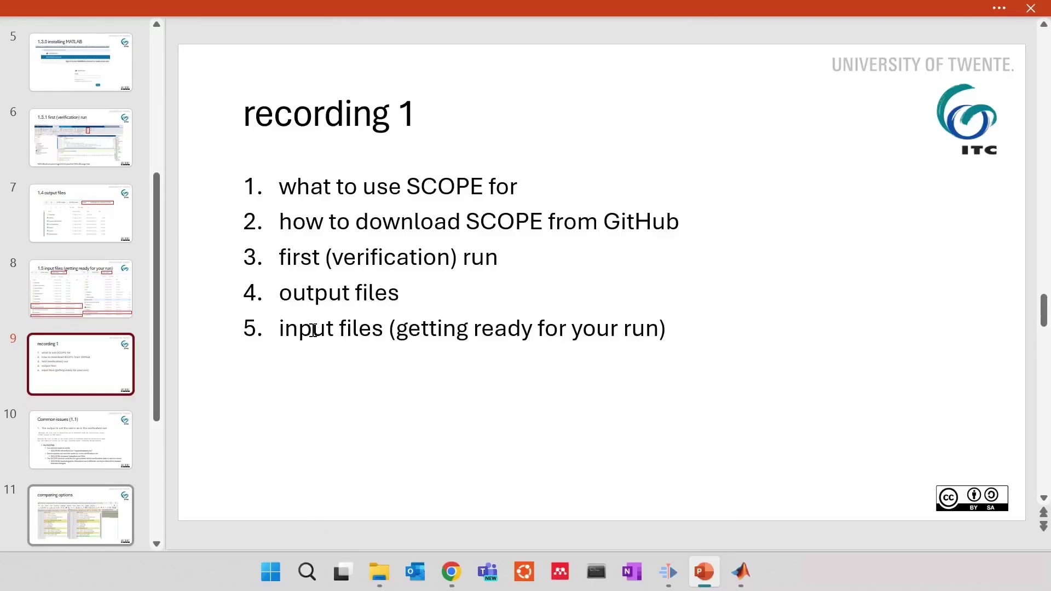
# Go to slide 10 'Common issues (1.1)' and select its verification warning text
pyautogui.click(94, 428)
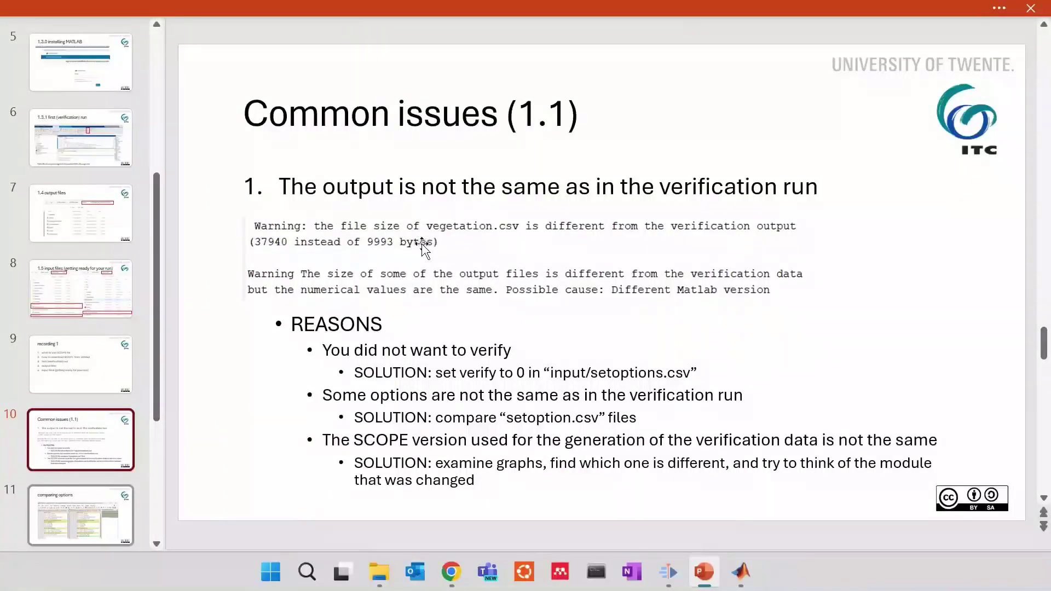
pyautogui.click(345, 326)
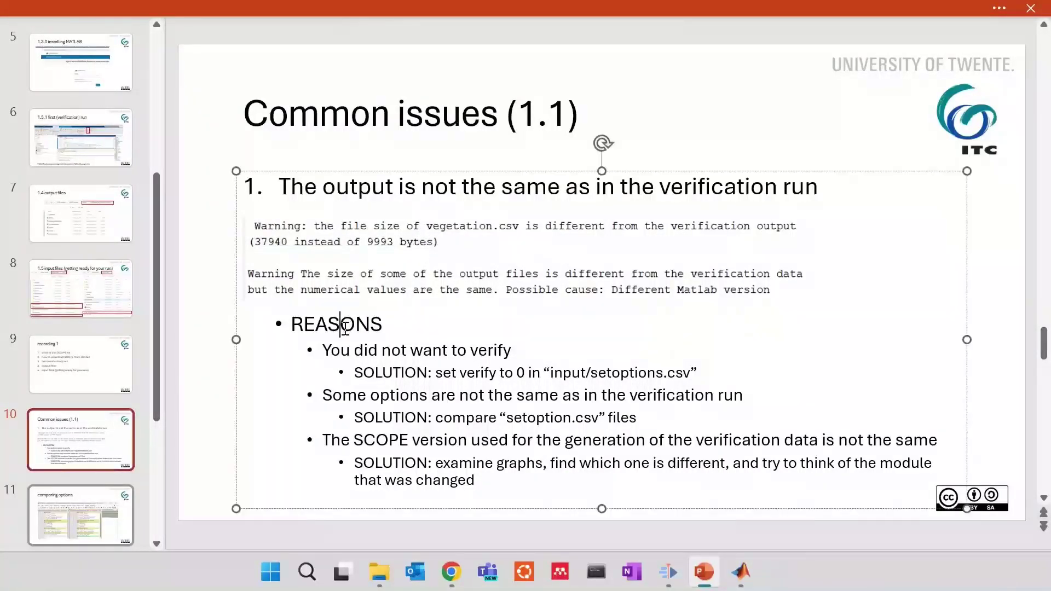
pyautogui.click(295, 235)
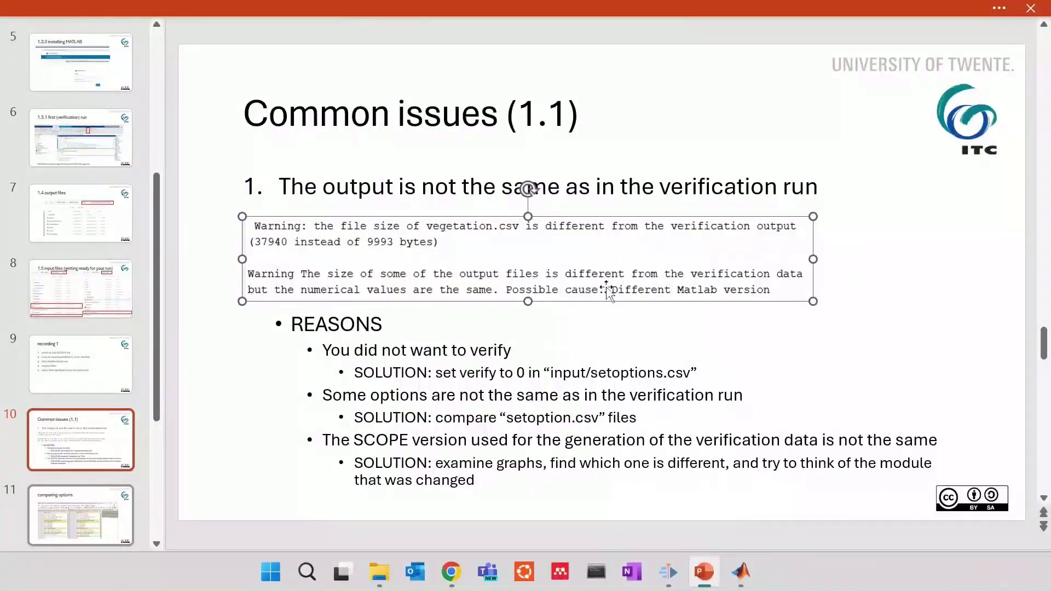
# Highlight the 'You did not want to verify' reason and its set-verify-to-0 solution
pyautogui.click(857, 349)
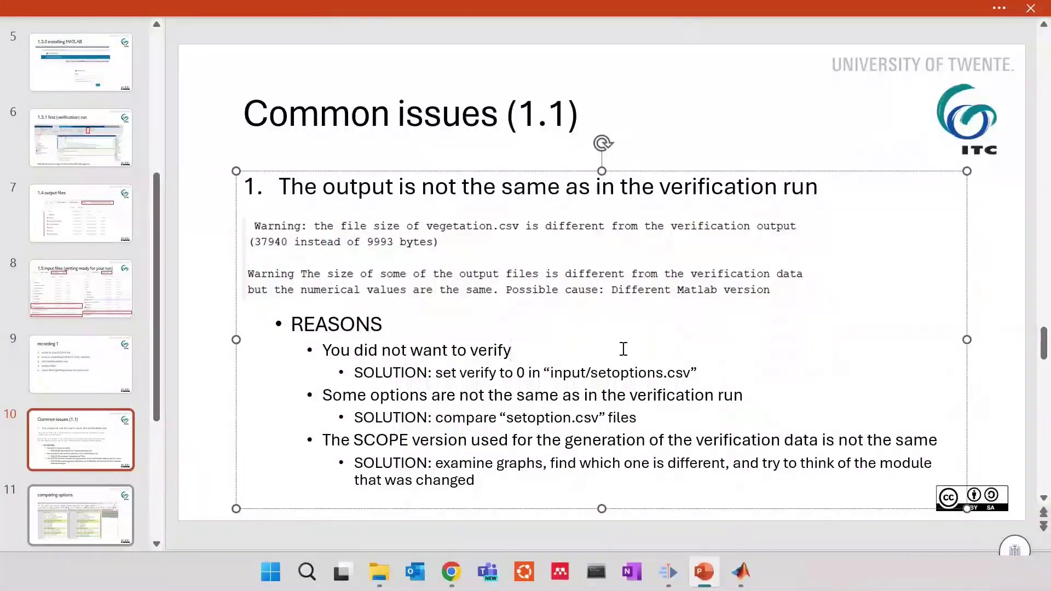
pyautogui.moveTo(515, 348); pyautogui.dragTo(323, 349)
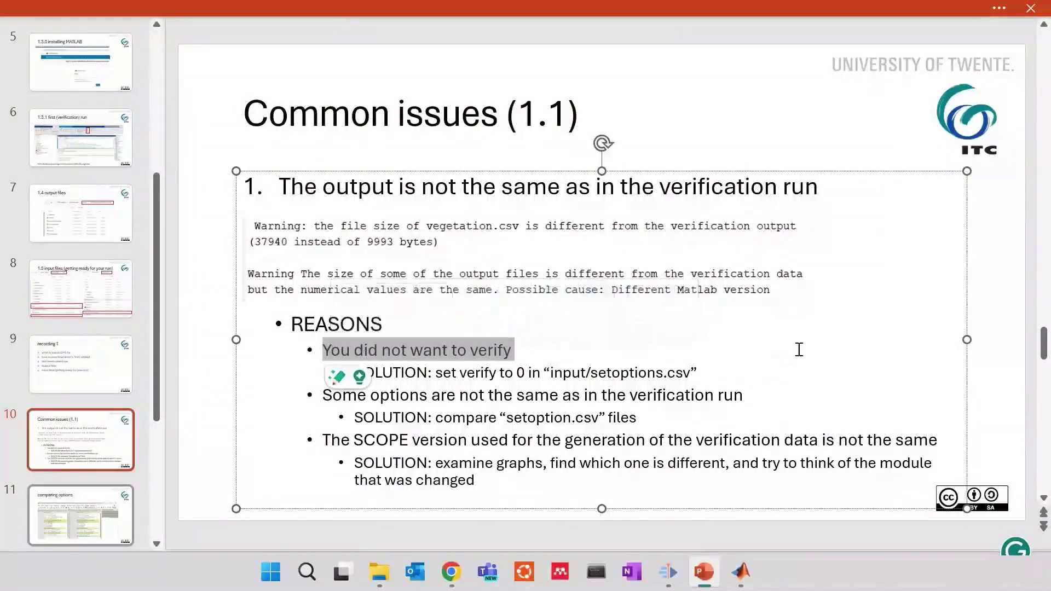
pyautogui.click(885, 333)
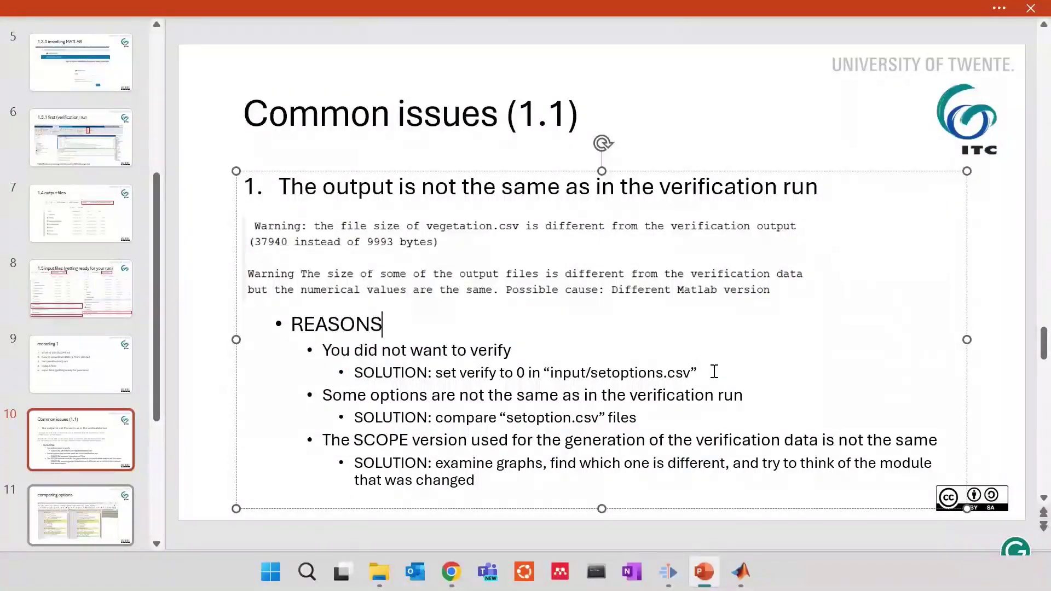
pyautogui.moveTo(711, 372); pyautogui.dragTo(300, 376)
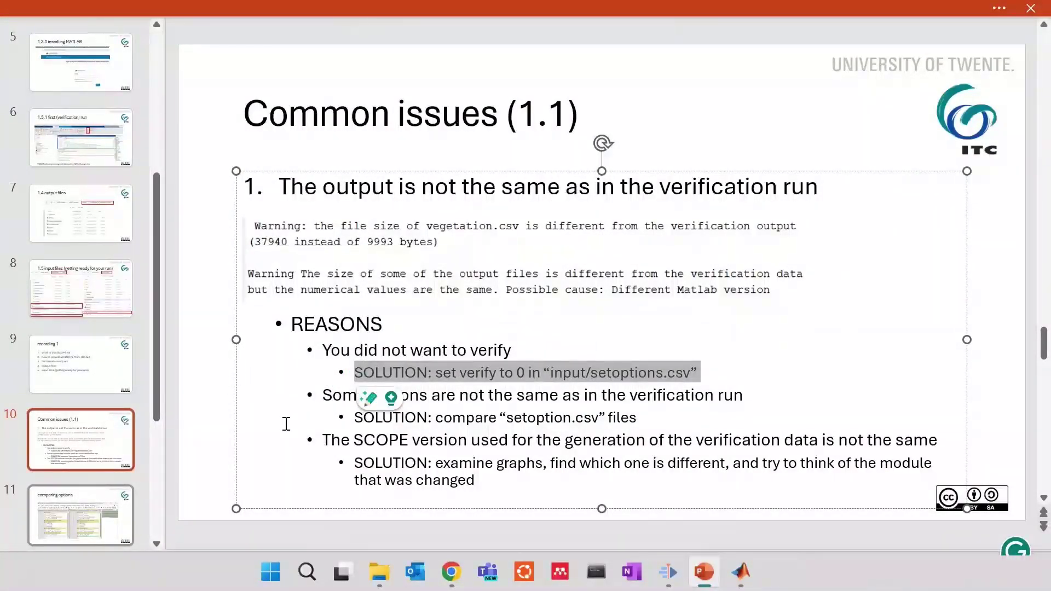
# Open SCOPE-master\input\setoptions.csv and show the verify option set to 0 in A8
pyautogui.click(379, 572)
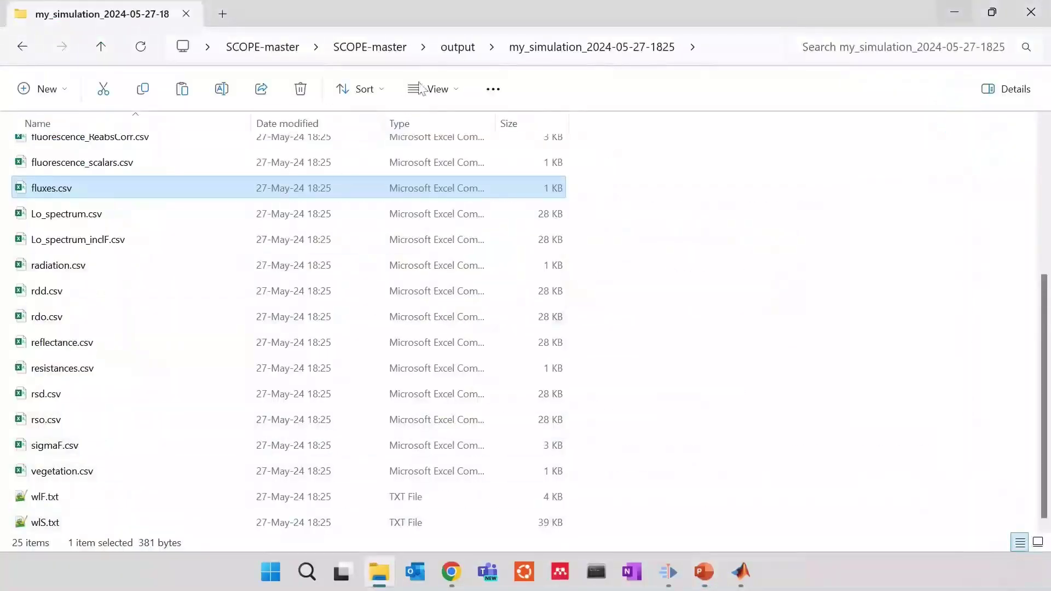
pyautogui.click(393, 50)
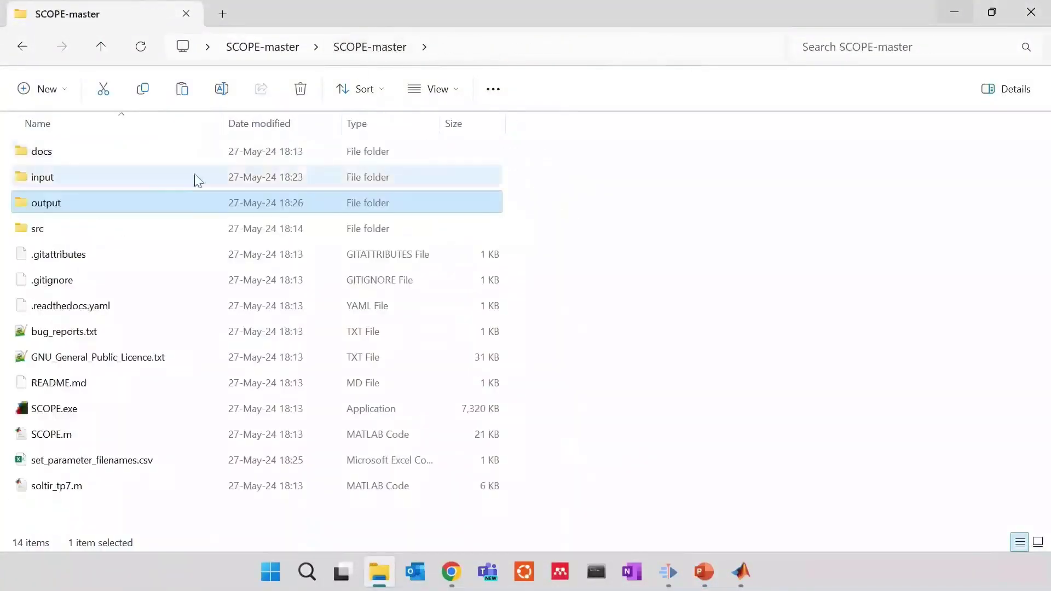
pyautogui.doubleClick(164, 178)
pyautogui.doubleClick(110, 458)
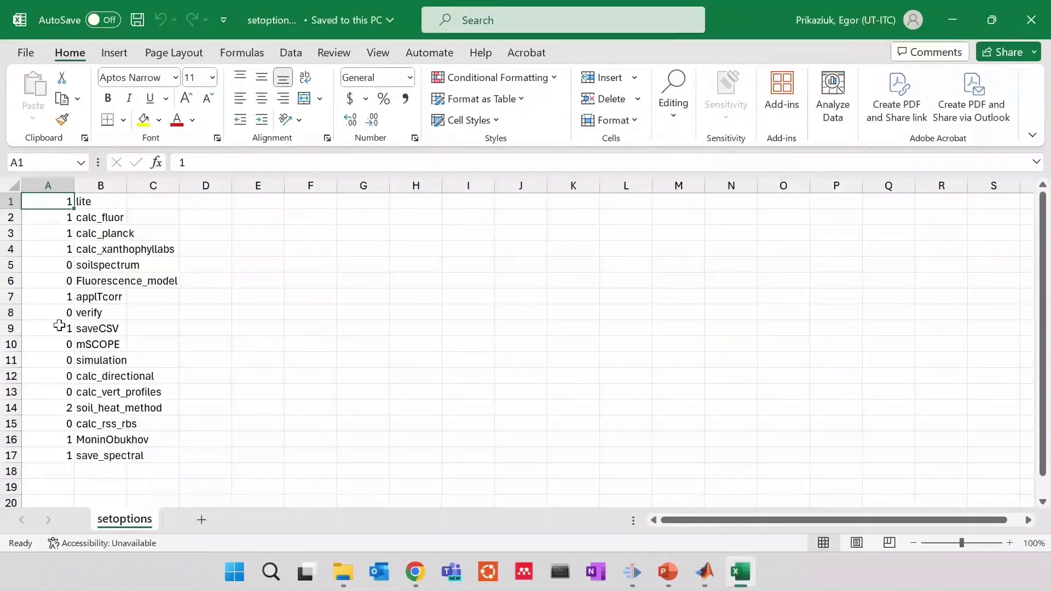
pyautogui.click(57, 311)
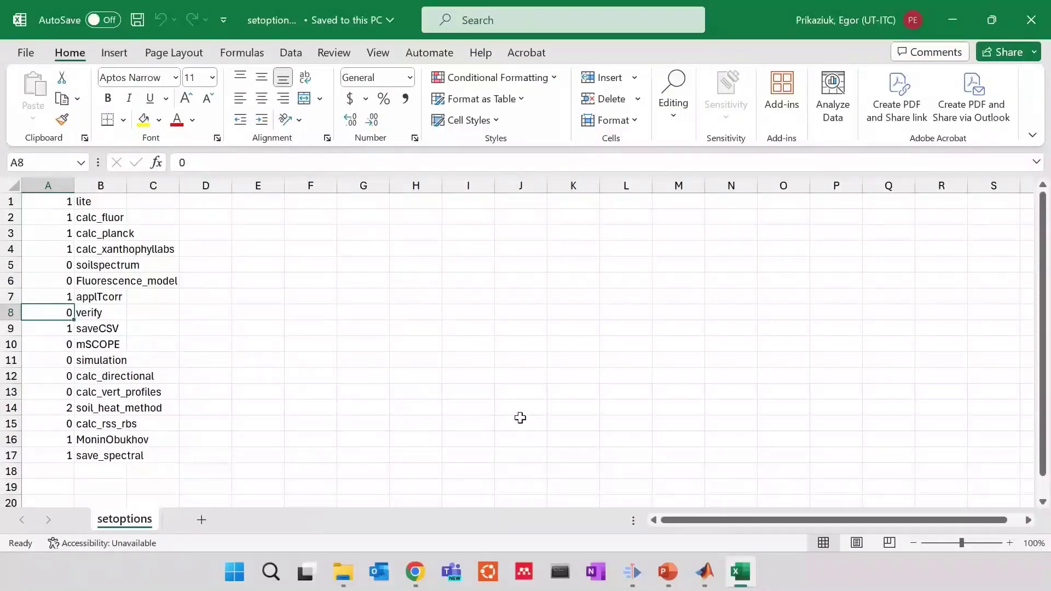
# Highlight the 'Some options differ' reason and its solution, then move to slide 11 'comparing options'
pyautogui.click(668, 572)
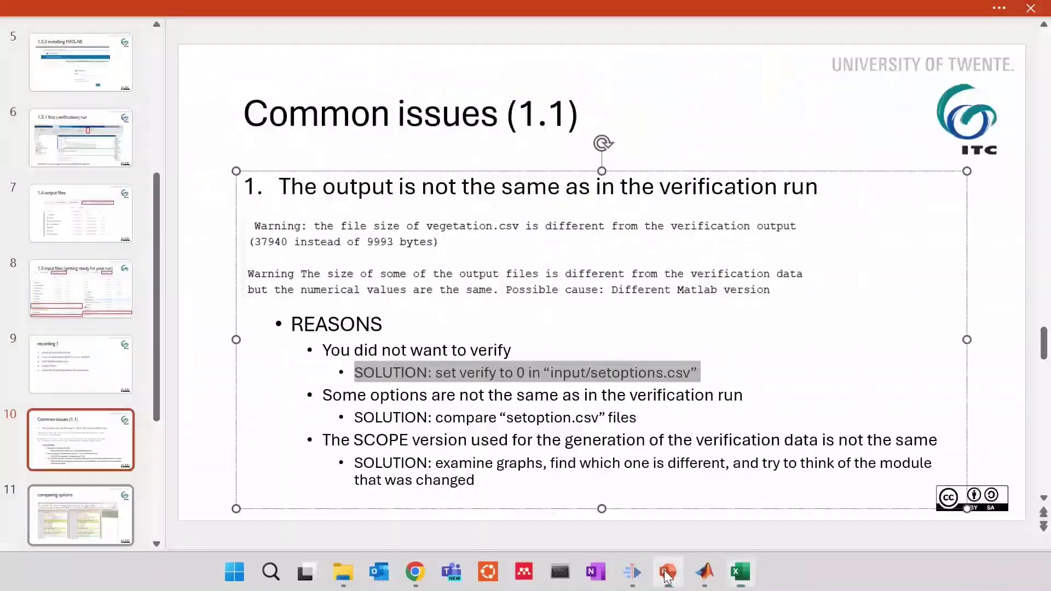
pyautogui.click(650, 420)
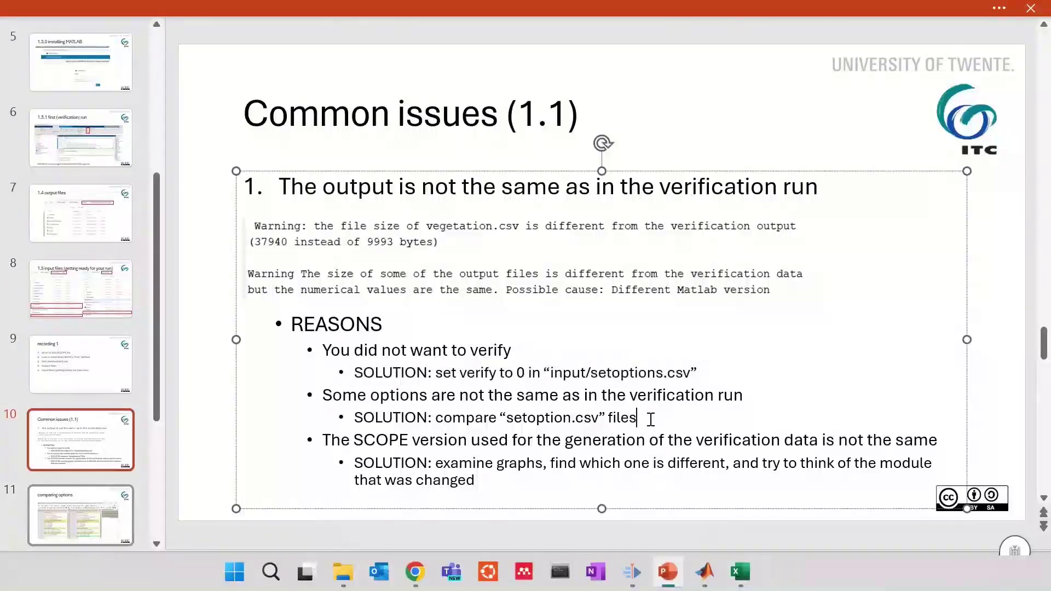
pyautogui.moveTo(651, 419); pyautogui.dragTo(273, 411)
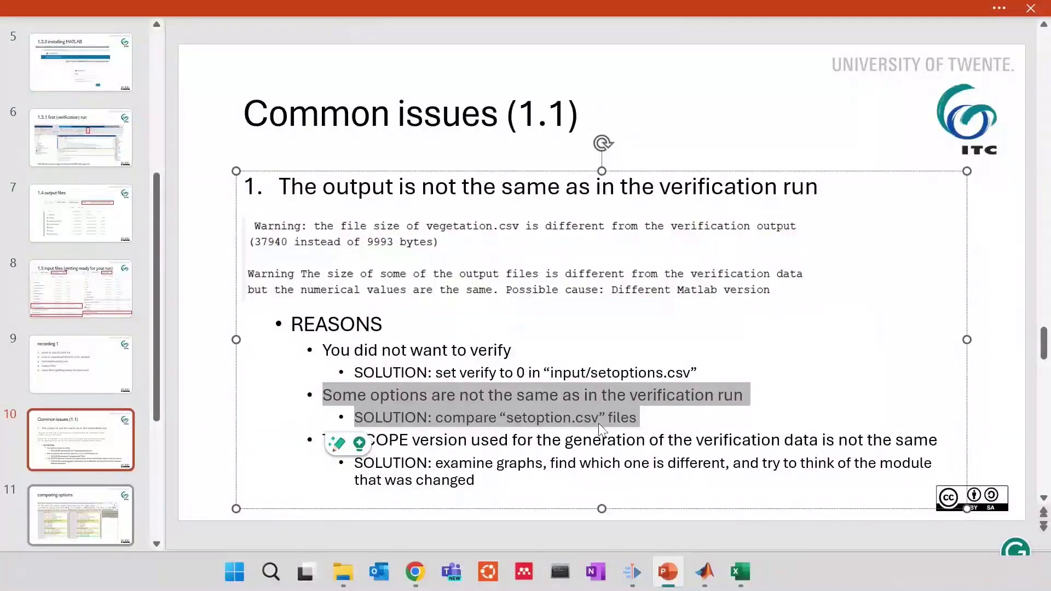
pyautogui.moveTo(651, 416); pyautogui.dragTo(323, 395)
pyautogui.click(788, 360)
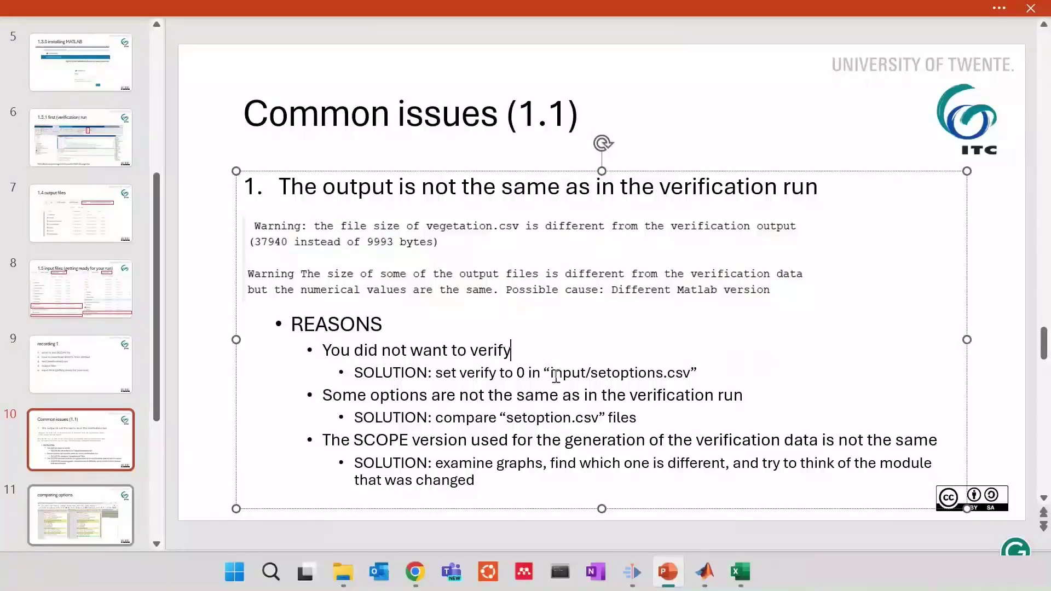
pyautogui.click(99, 504)
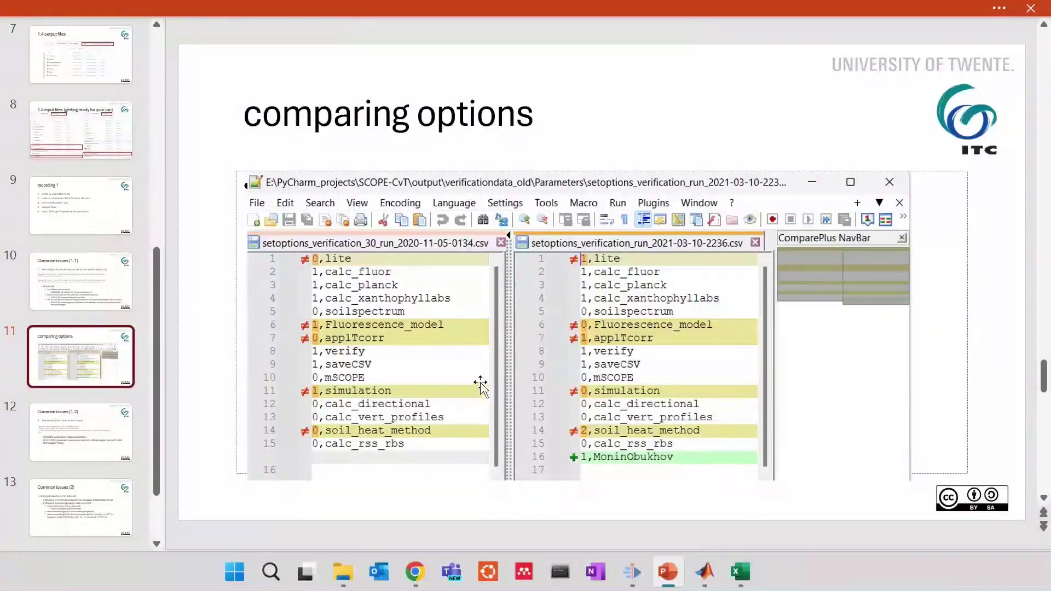
# Back on slide 10, highlight the SCOPE-version reason and its solution, then switch to MATLAB
pyautogui.press('pageup')
pyautogui.moveTo(514, 485); pyautogui.dragTo(314, 436)
pyautogui.click(248, 395)
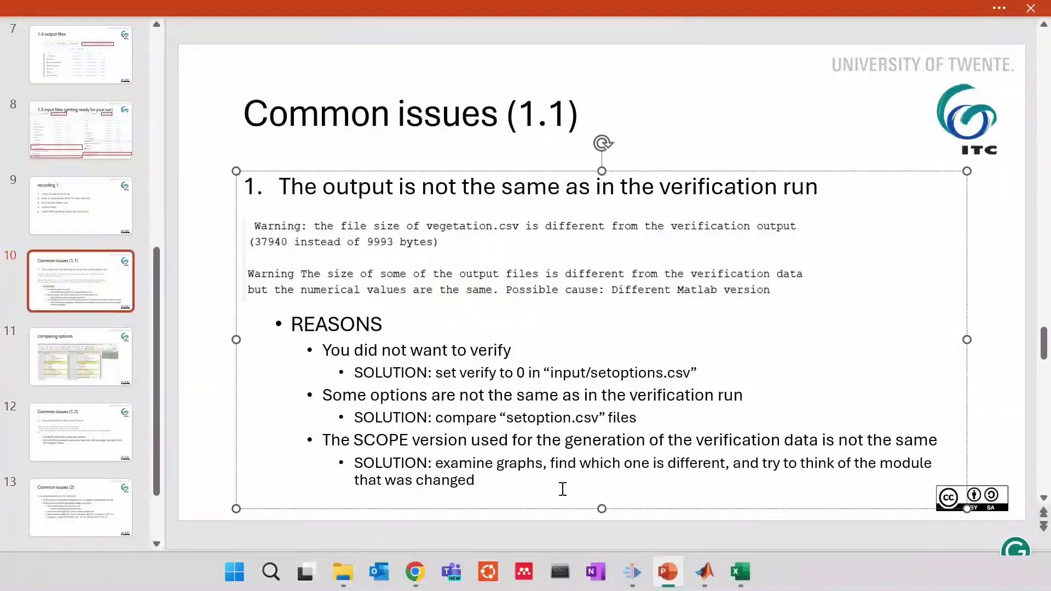
pyautogui.hotkey('alt', 'Tab')
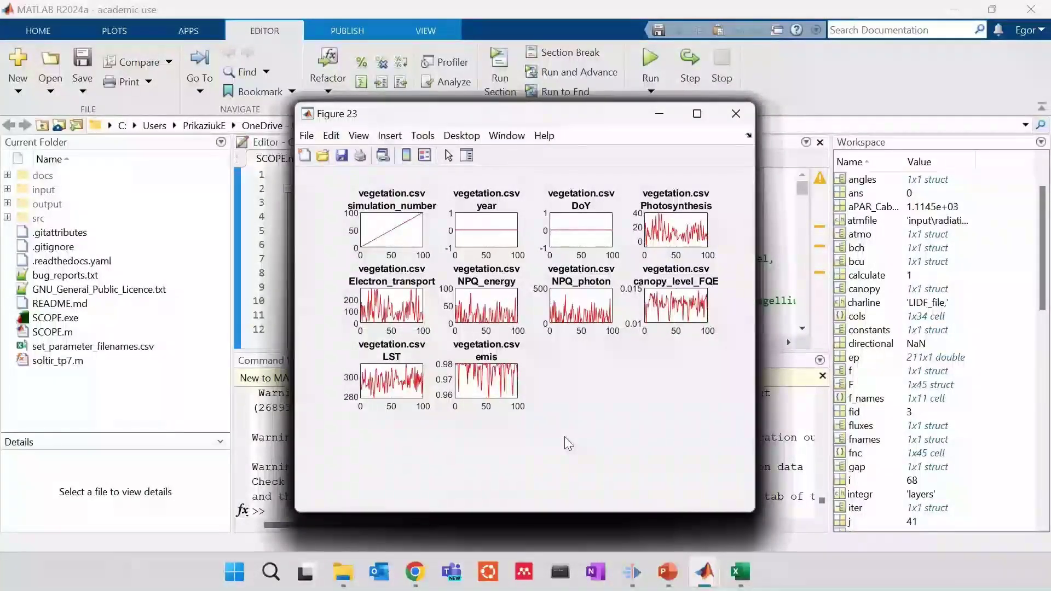
# Maximize the vegetation.csv figure to inspect its plots, then close it
pyautogui.click(707, 113)
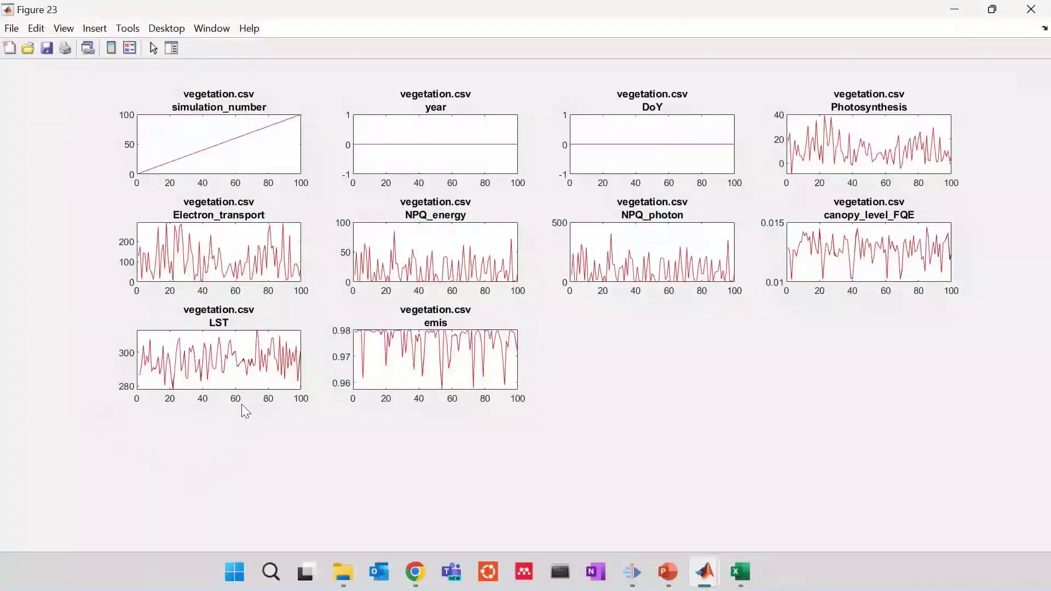
pyautogui.moveTo(244, 364)
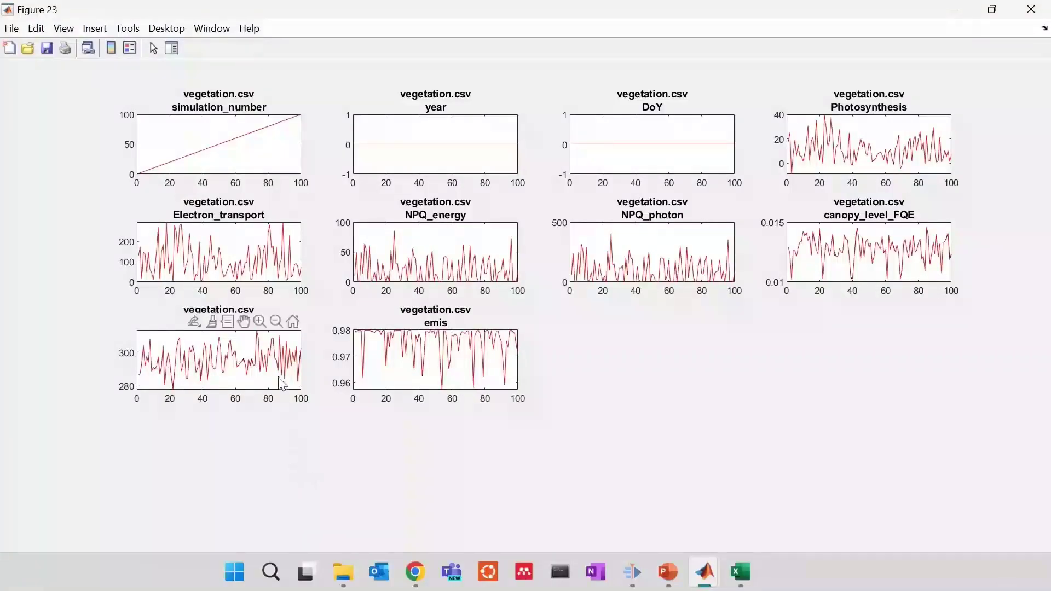
pyautogui.click(1033, 10)
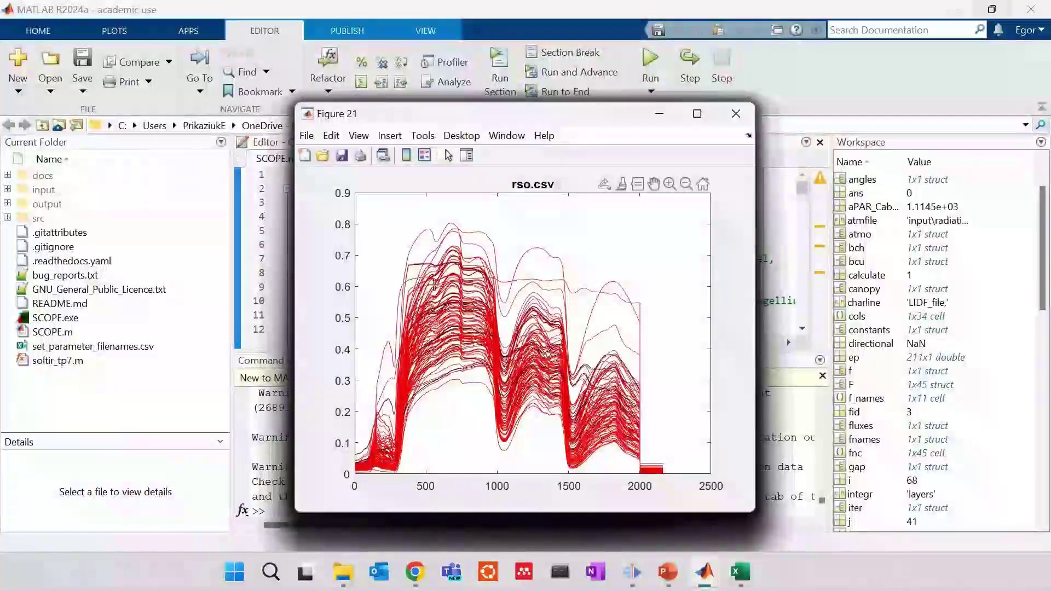
# Close the rso.csv and rsd.csv figures and look over the resistances.csv plots
pyautogui.moveTo(449, 264)
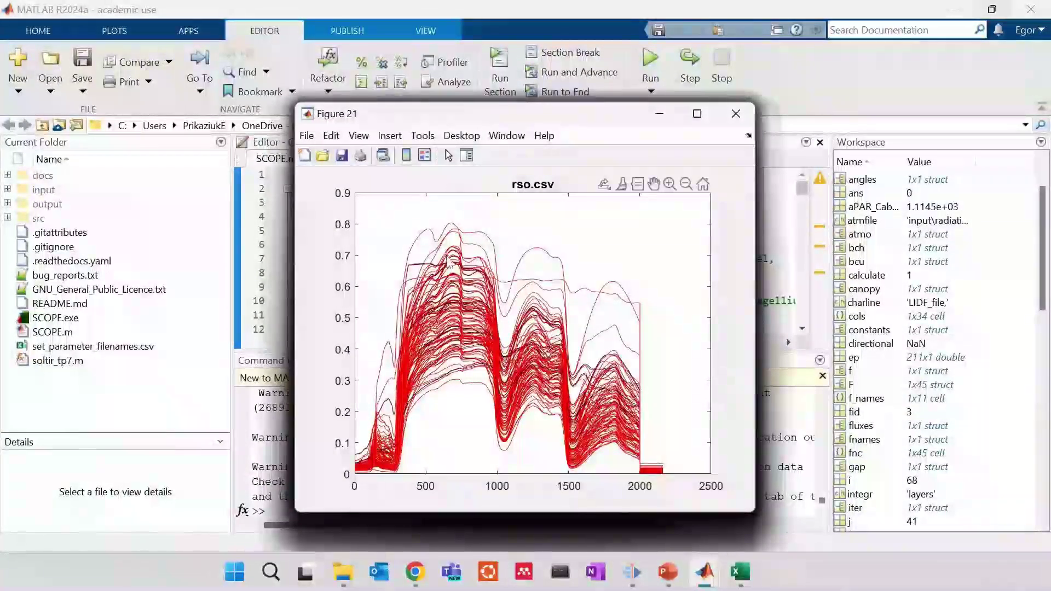
pyautogui.click(736, 114)
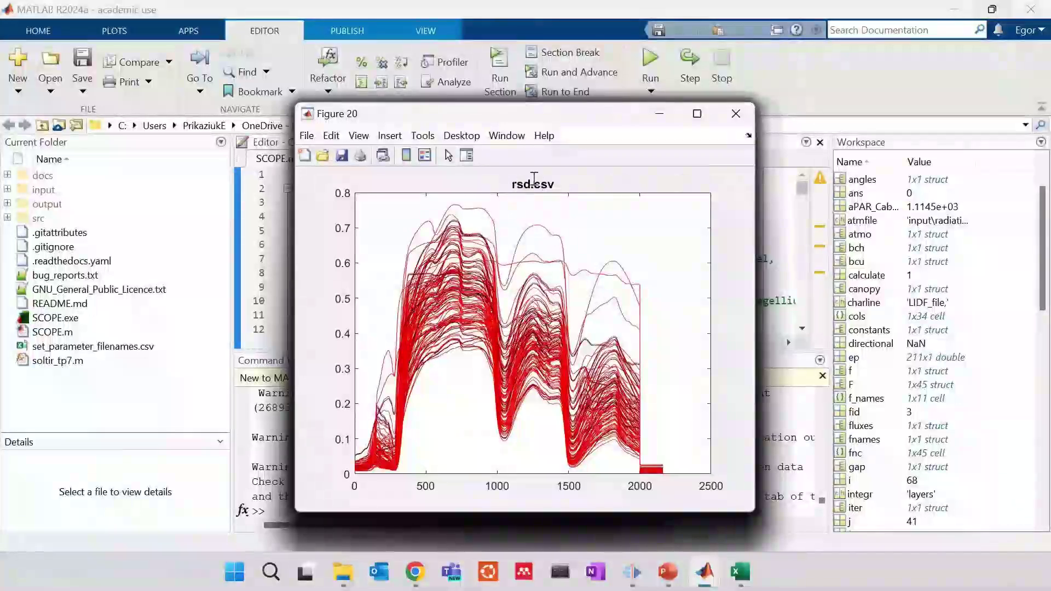
pyautogui.click(735, 112)
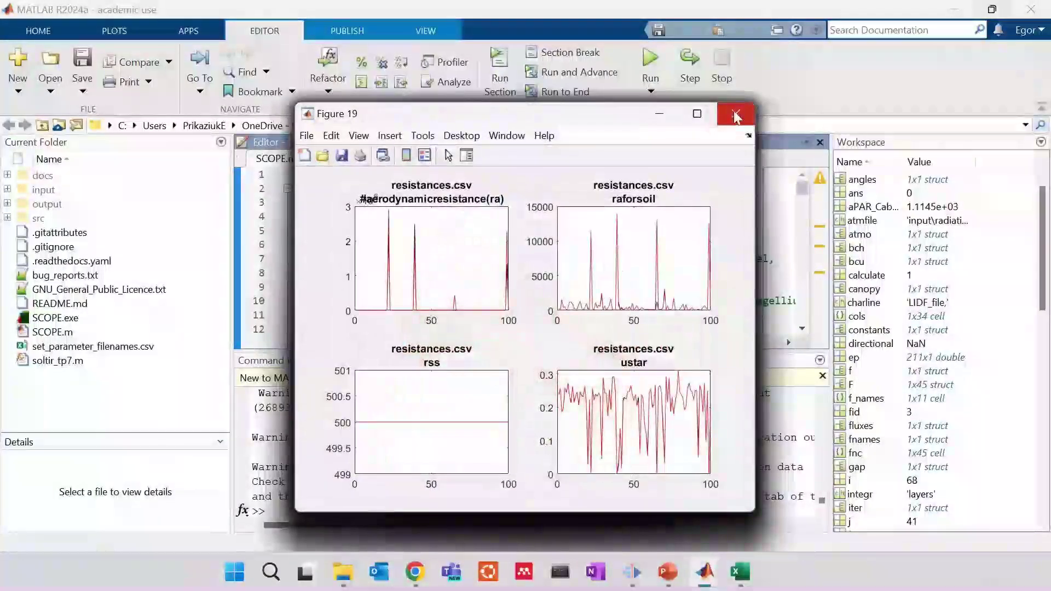
pyautogui.moveTo(415, 231)
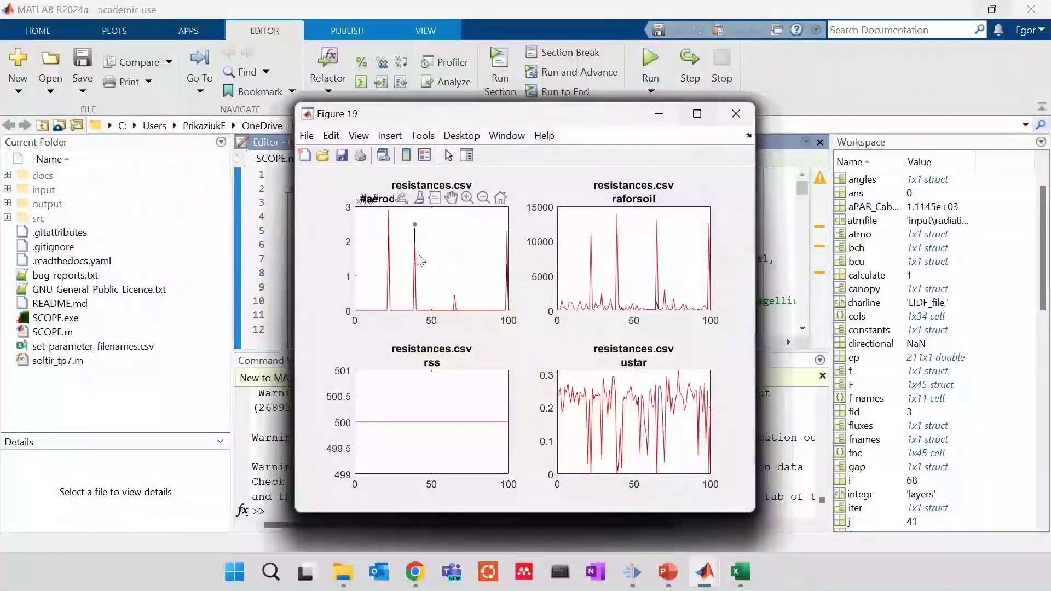
pyautogui.moveTo(656, 306)
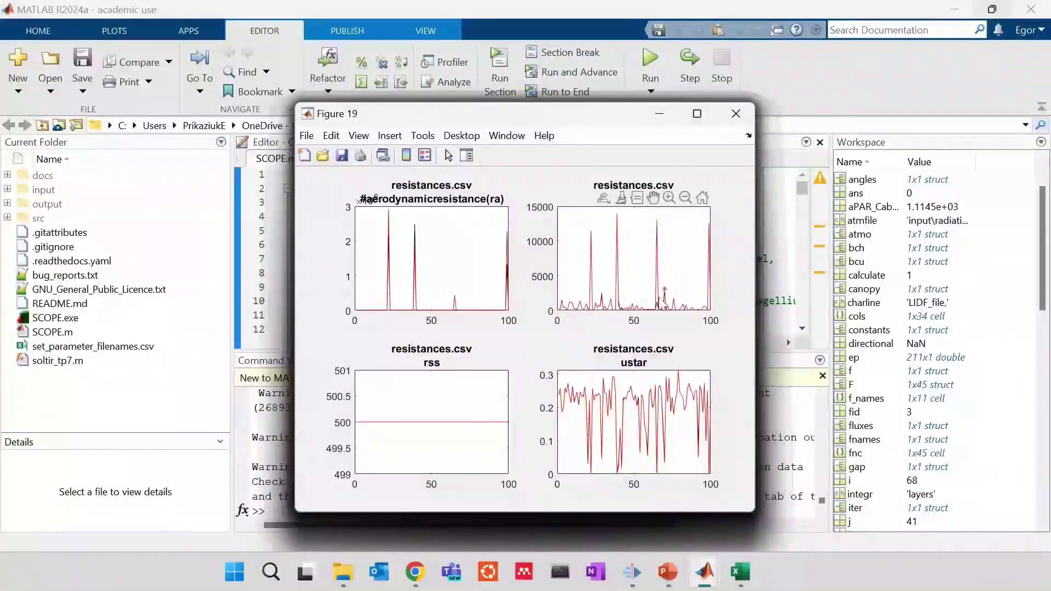
pyautogui.moveTo(659, 223)
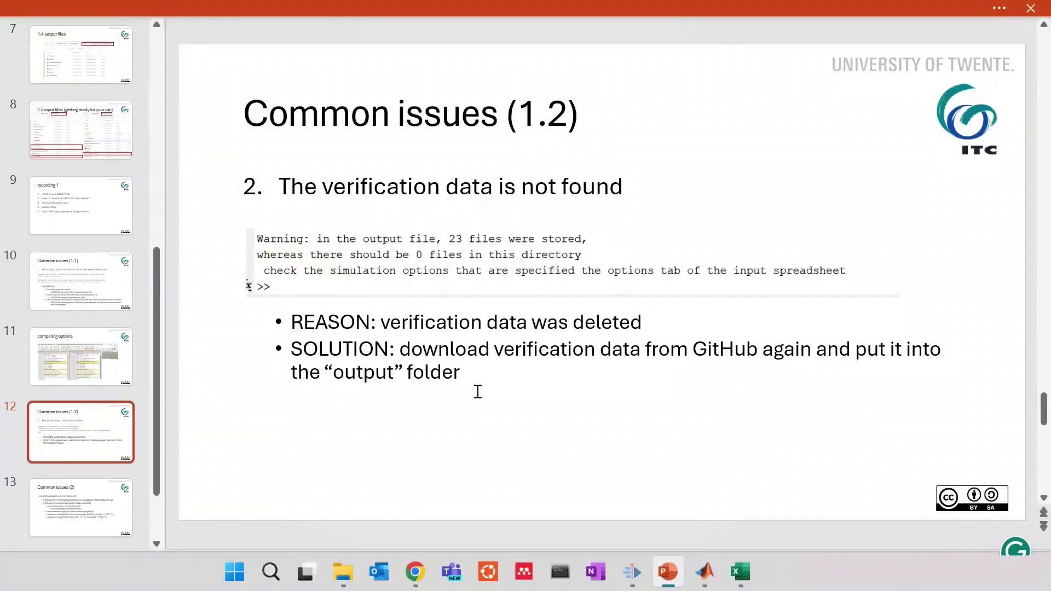
pyautogui.hotkey('alt', 'Tab')
# Rerun output_verification_csv in MATLAB and highlight its warning of 22 files stored where 0 expected
pyautogui.doubleClick(124, 207)
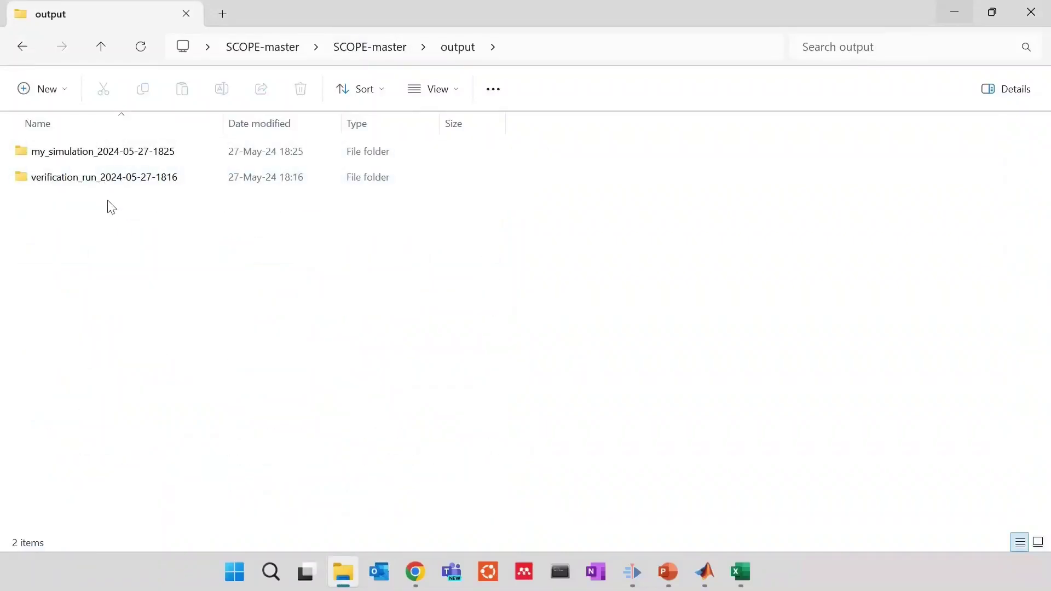
pyautogui.click(705, 572)
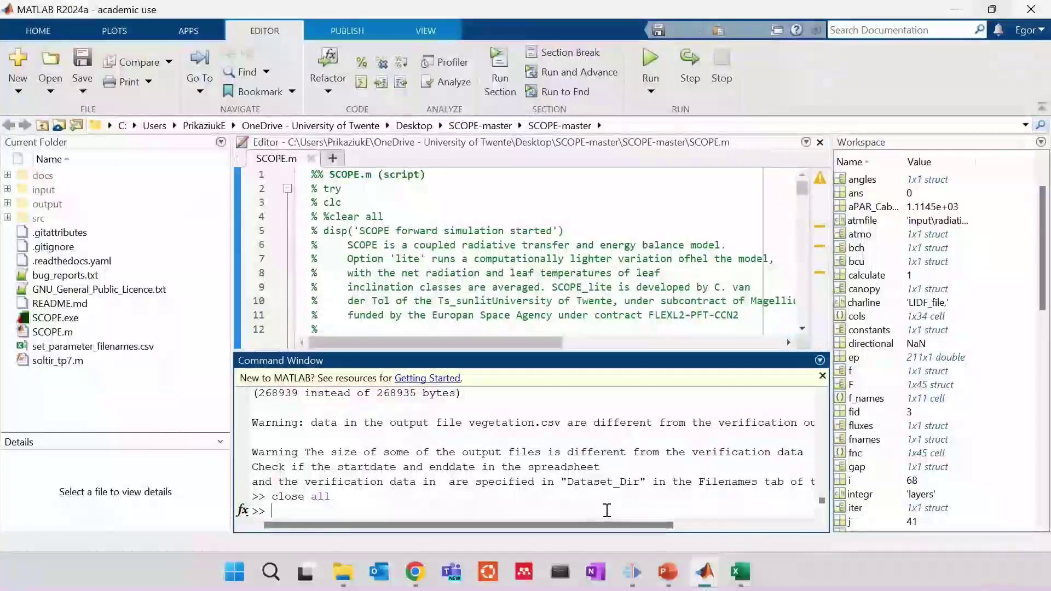
pyautogui.press('Up')
pyautogui.press('Up')
pyautogui.press('Return')
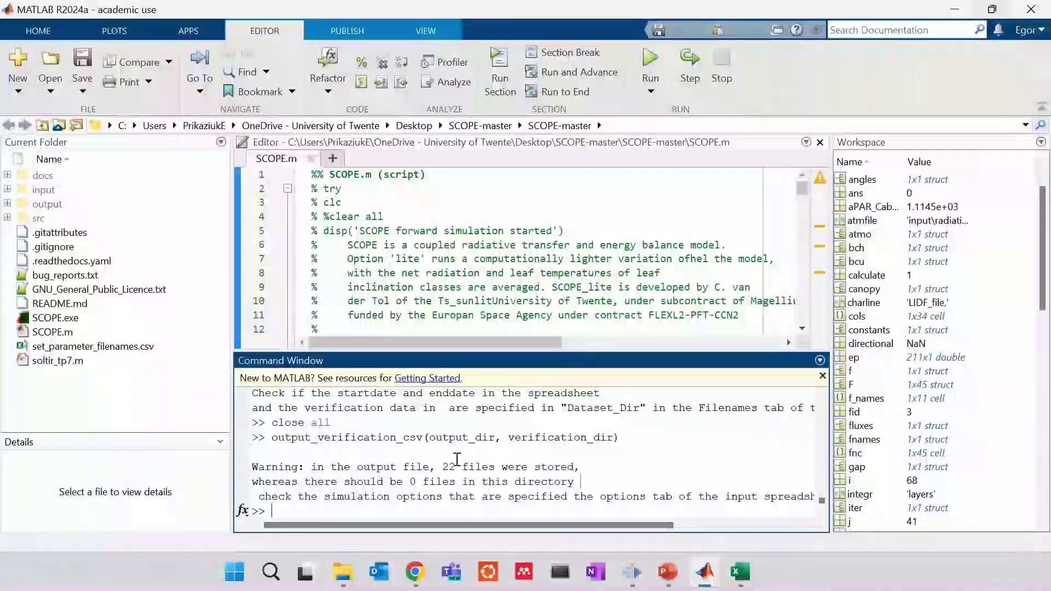
pyautogui.moveTo(438, 467); pyautogui.dragTo(407, 482)
pyautogui.click(465, 510)
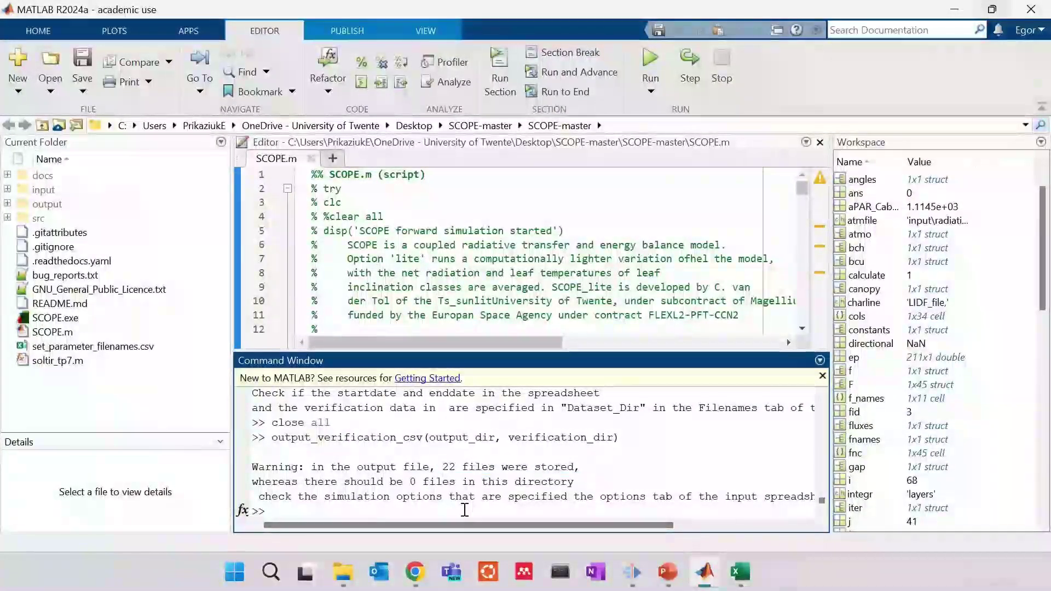